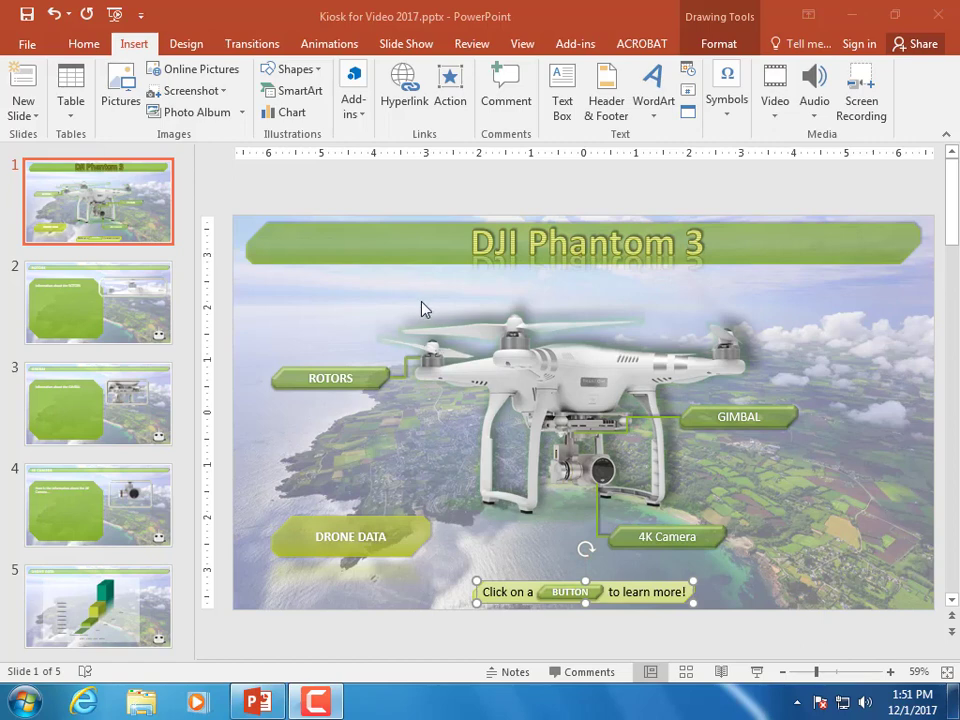
Give the green title banner a 0.50-second Fade entrance that starts After Previous.
click(416, 249)
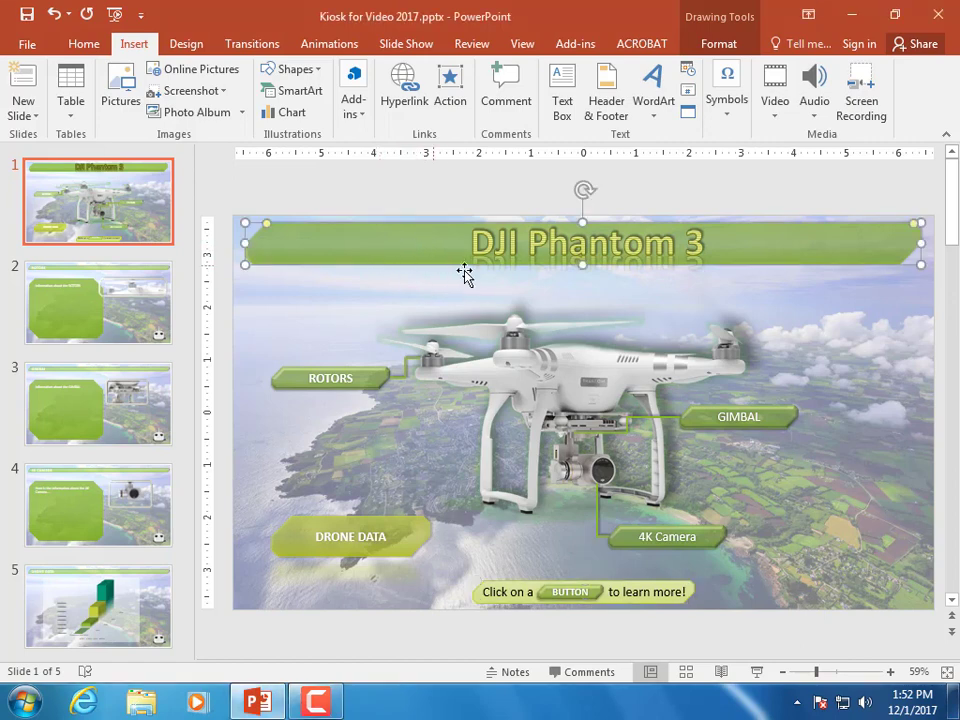
click(327, 48)
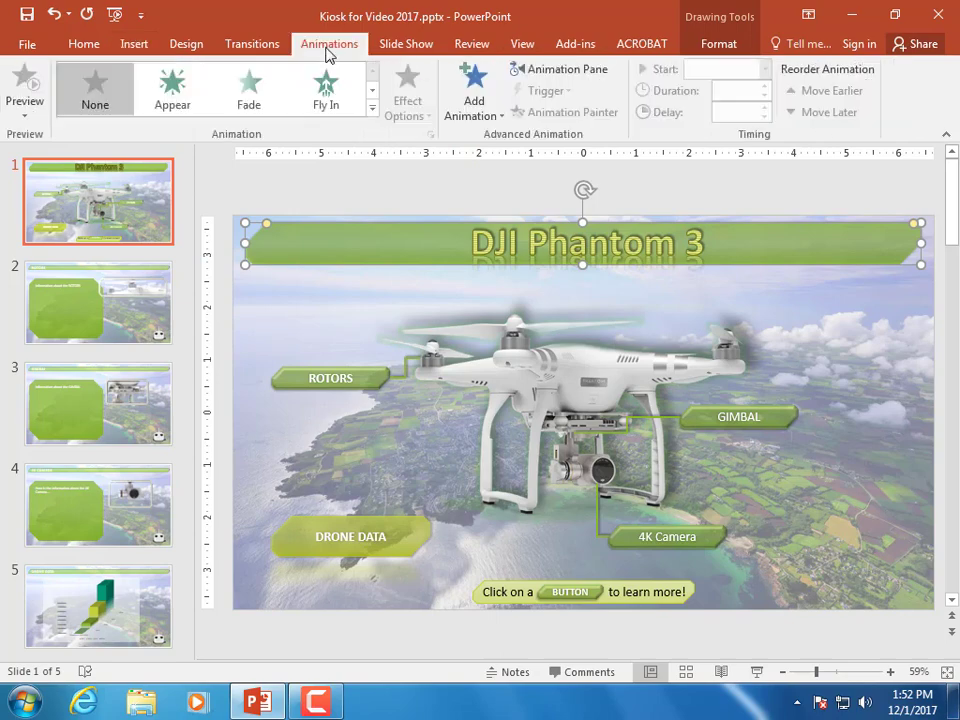
click(250, 90)
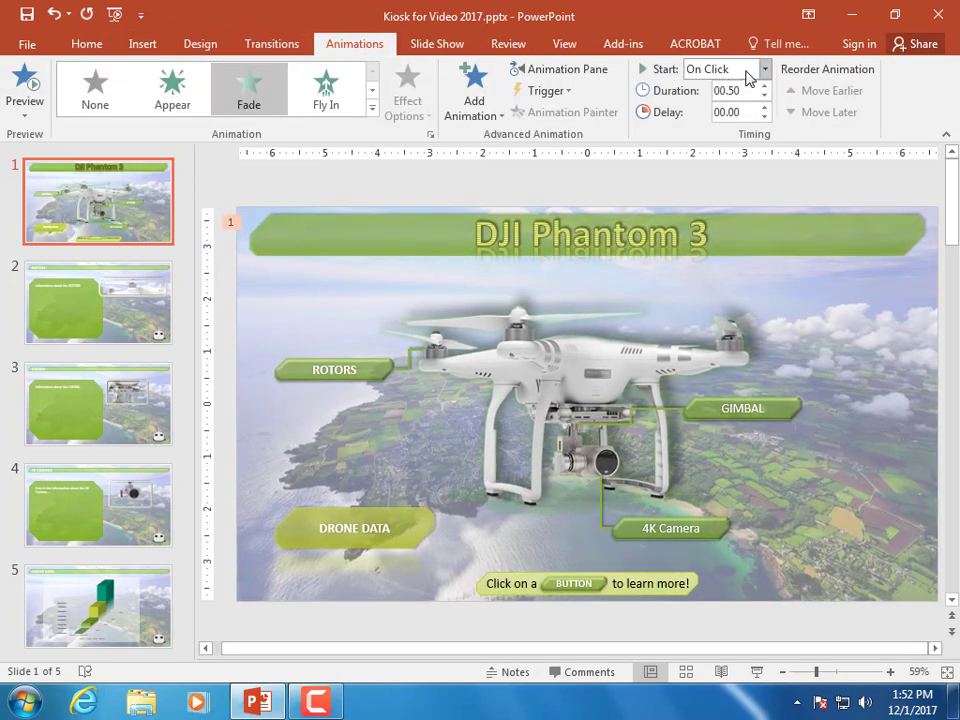
click(765, 70)
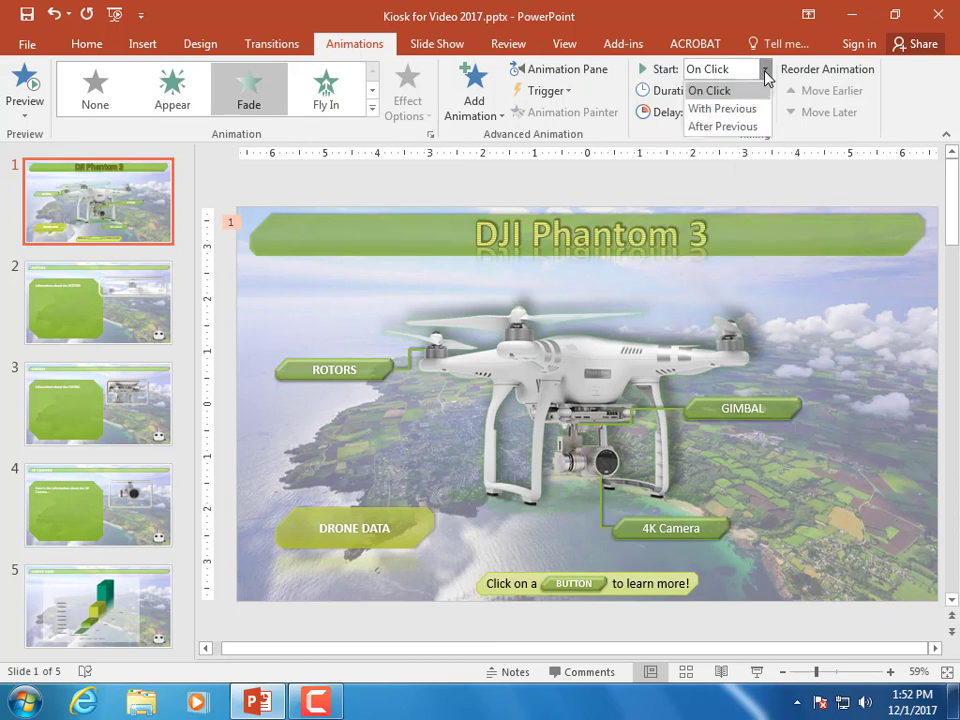
click(718, 127)
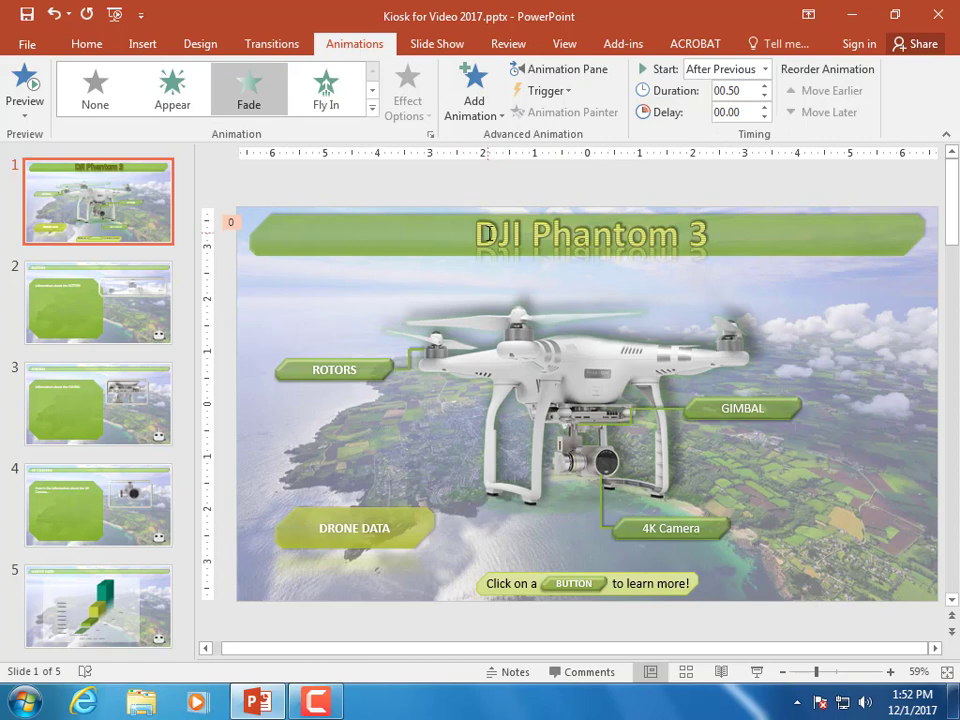
click(487, 232)
click(491, 219)
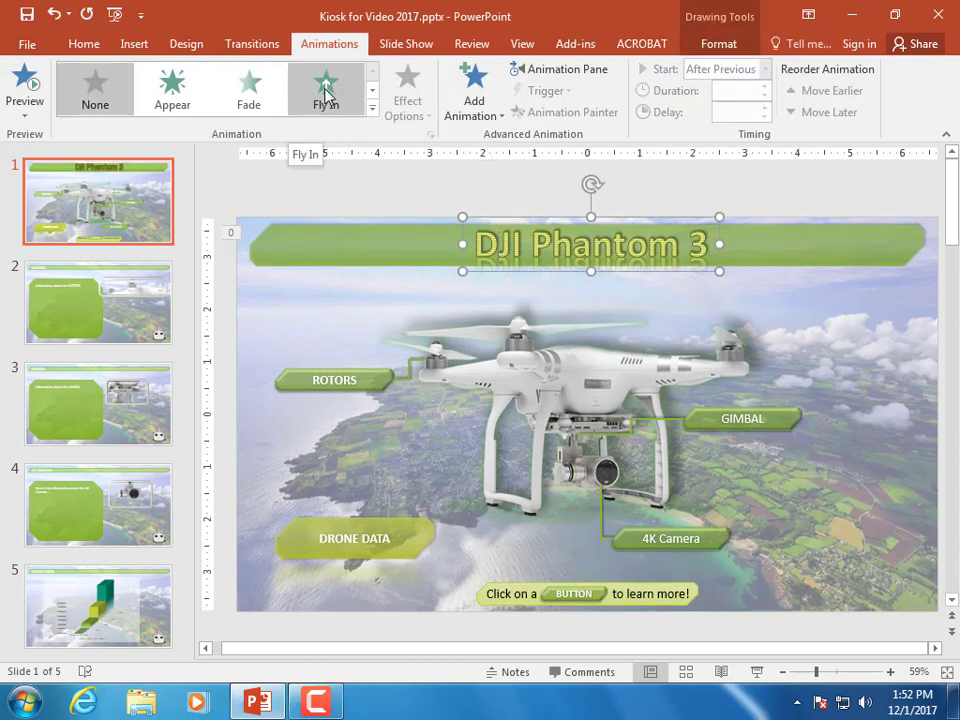
Give the DJI Phantom 3 title text a Fade entrance starting After Previous.
click(247, 90)
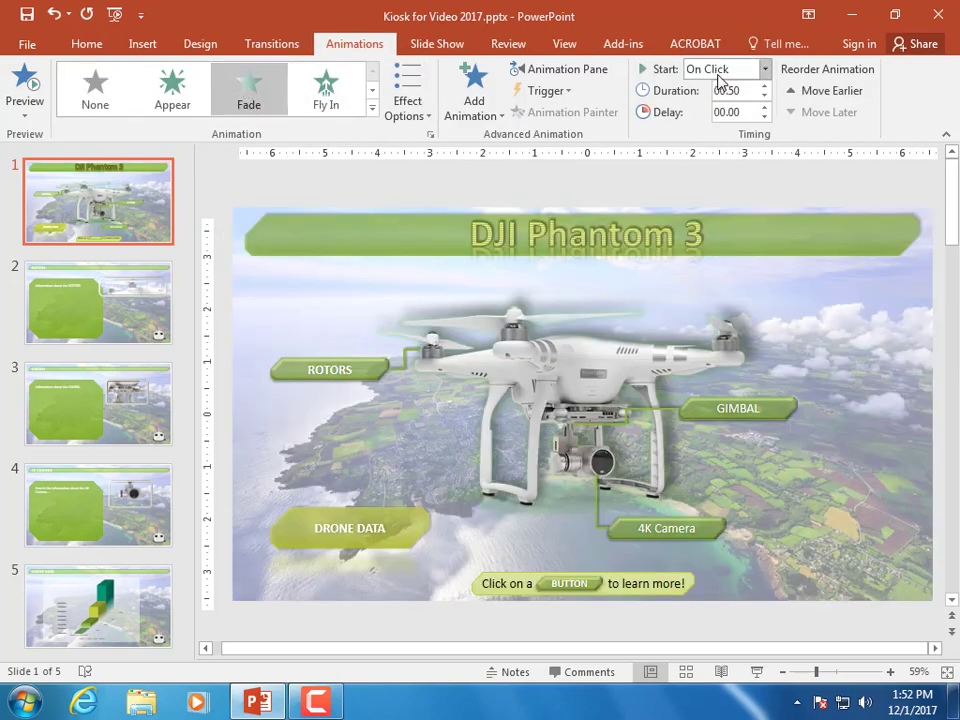
click(722, 70)
click(722, 126)
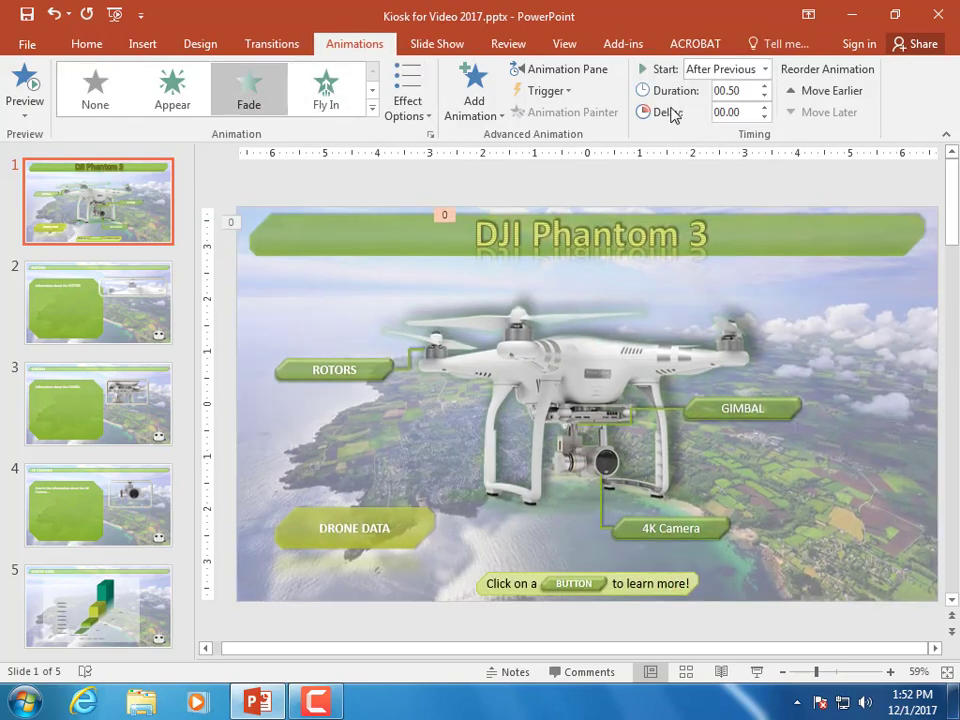
In the Animation Pane, set both title fades to 0.25 seconds and preview them.
click(563, 69)
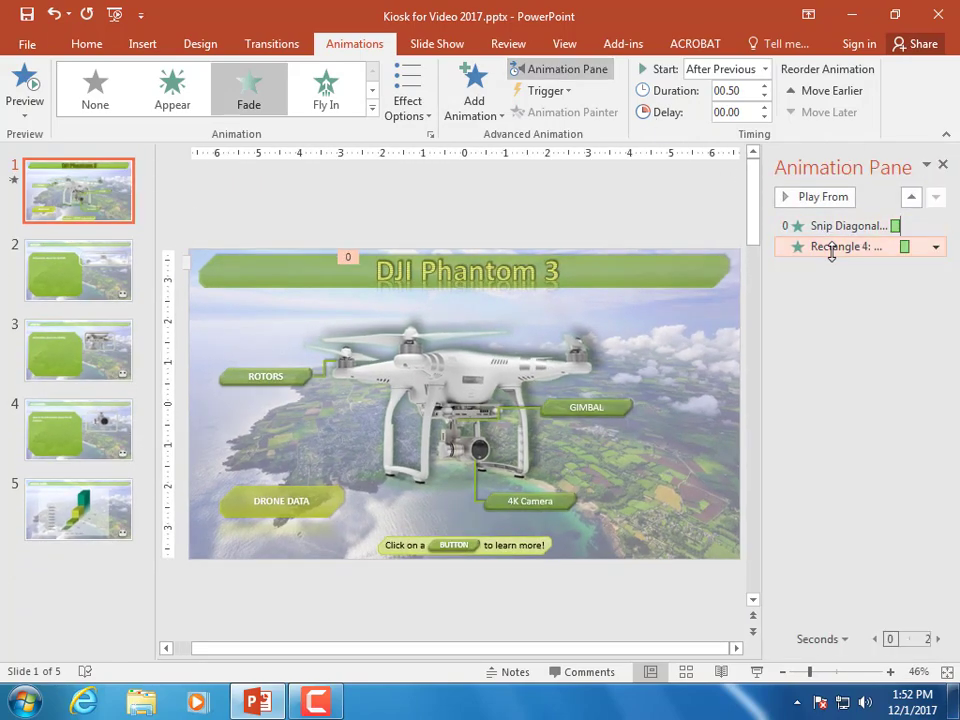
drag(788, 230, 666, 219)
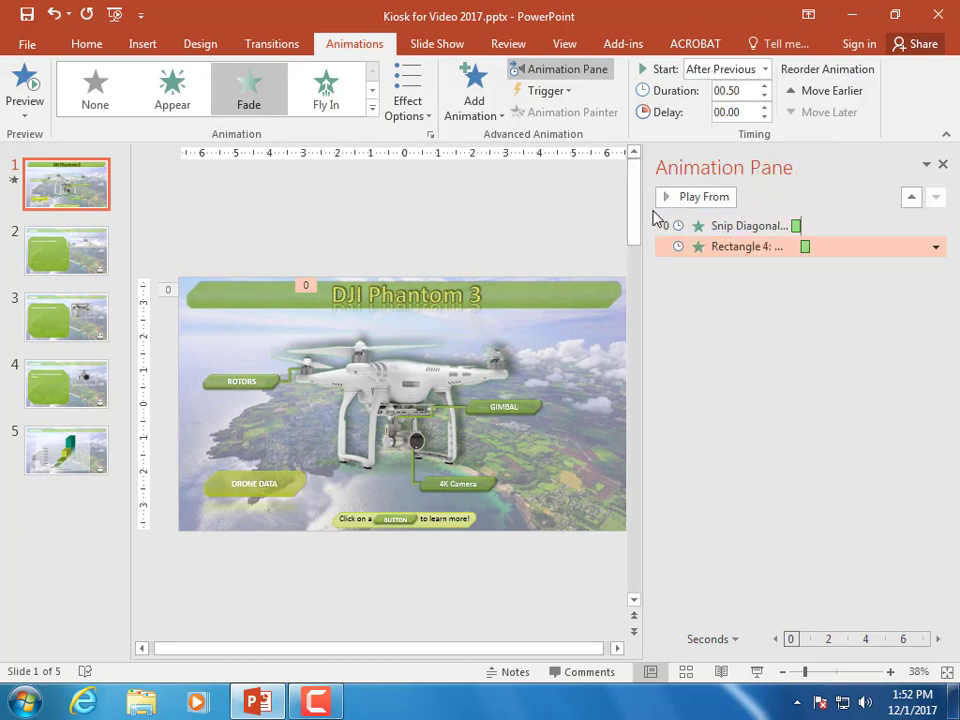
drag(637, 197, 707, 201)
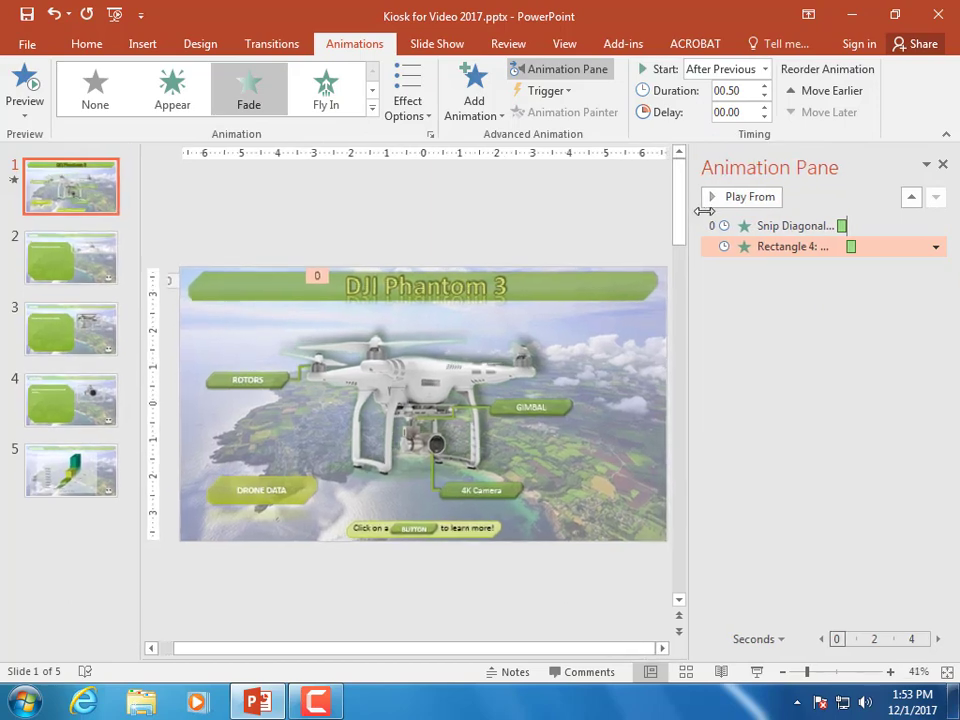
click(802, 228)
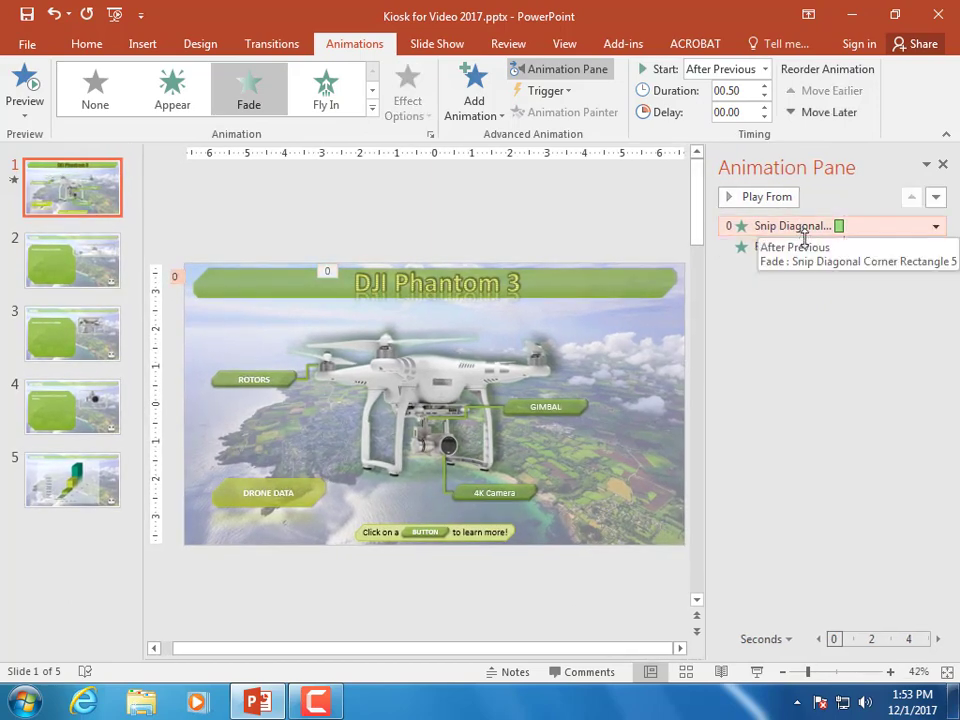
shift+click(803, 246)
click(764, 97)
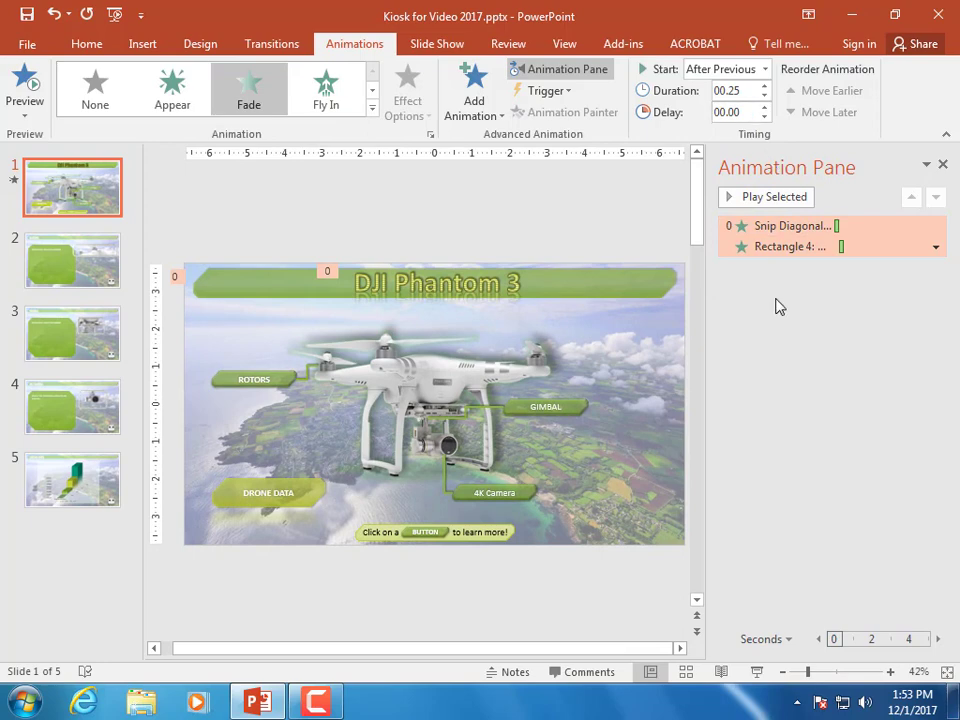
click(755, 198)
Apply the Spiral In entrance from More Entrance Effects to the drone picture.
click(439, 366)
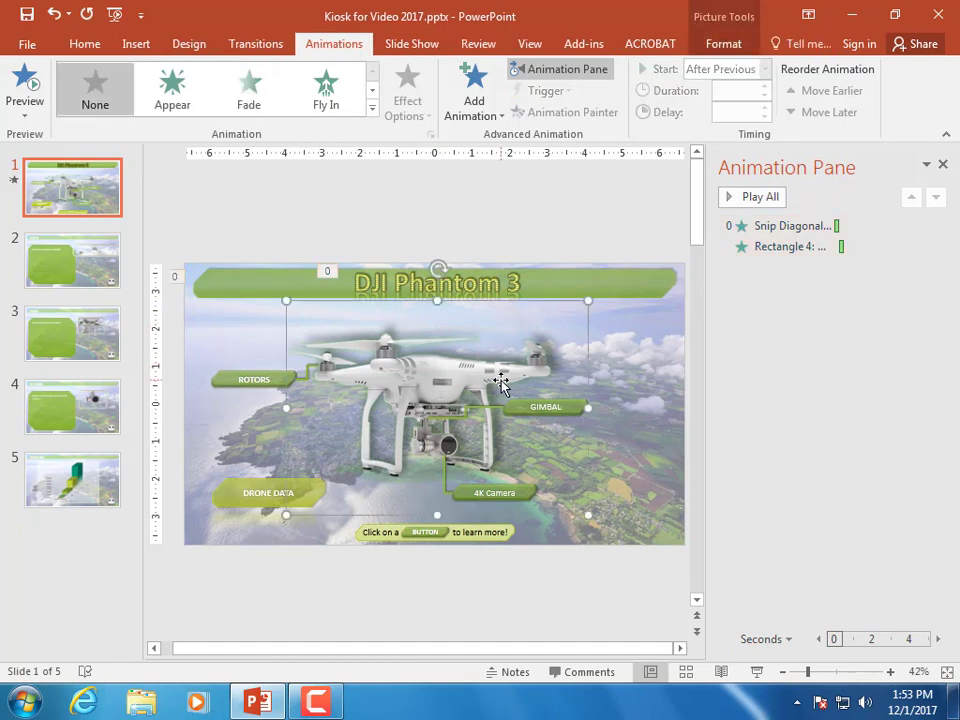
click(372, 107)
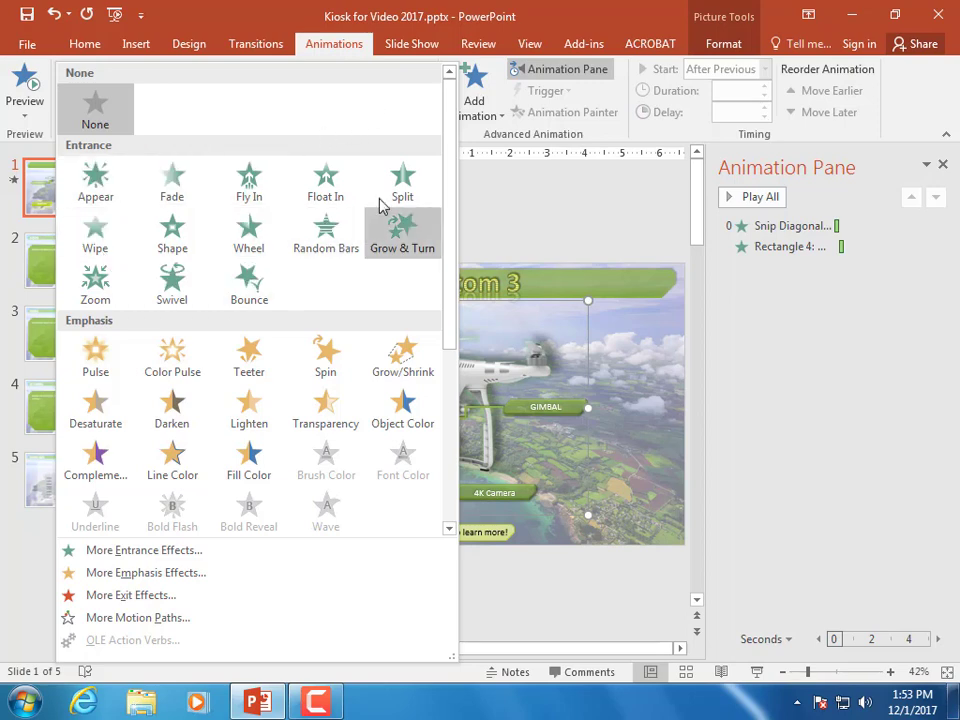
click(140, 551)
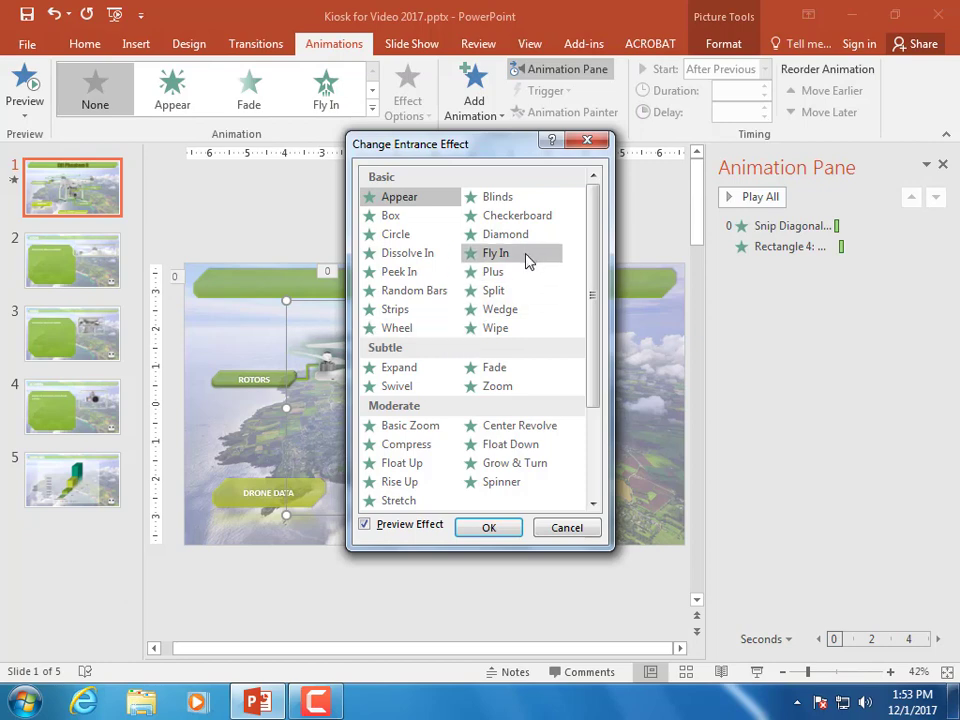
click(518, 465)
drag(505, 145, 193, 146)
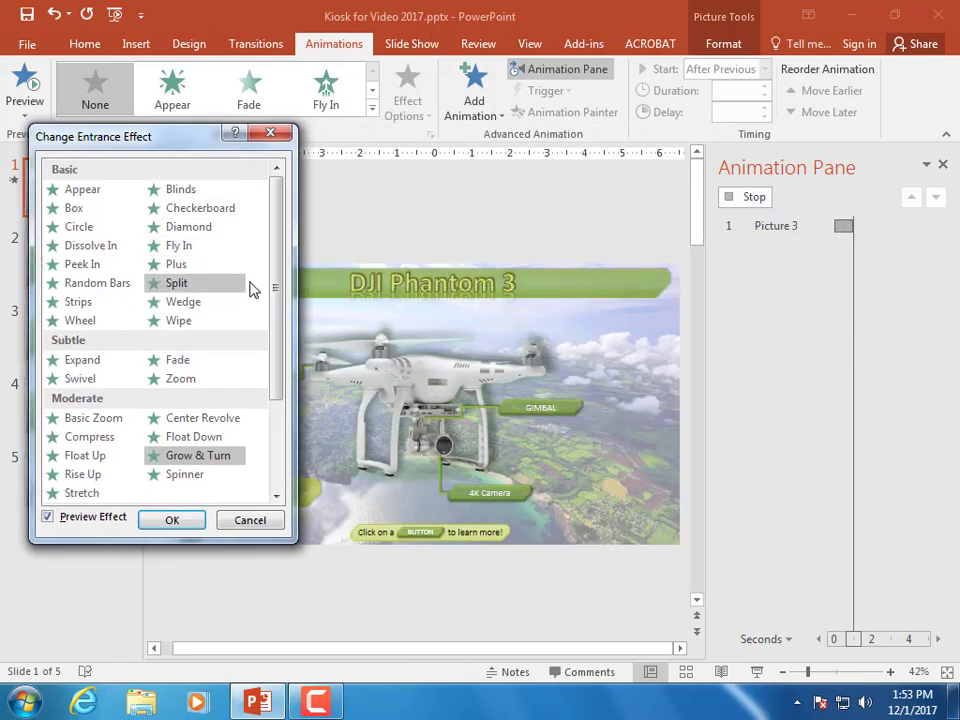
drag(279, 287, 280, 380)
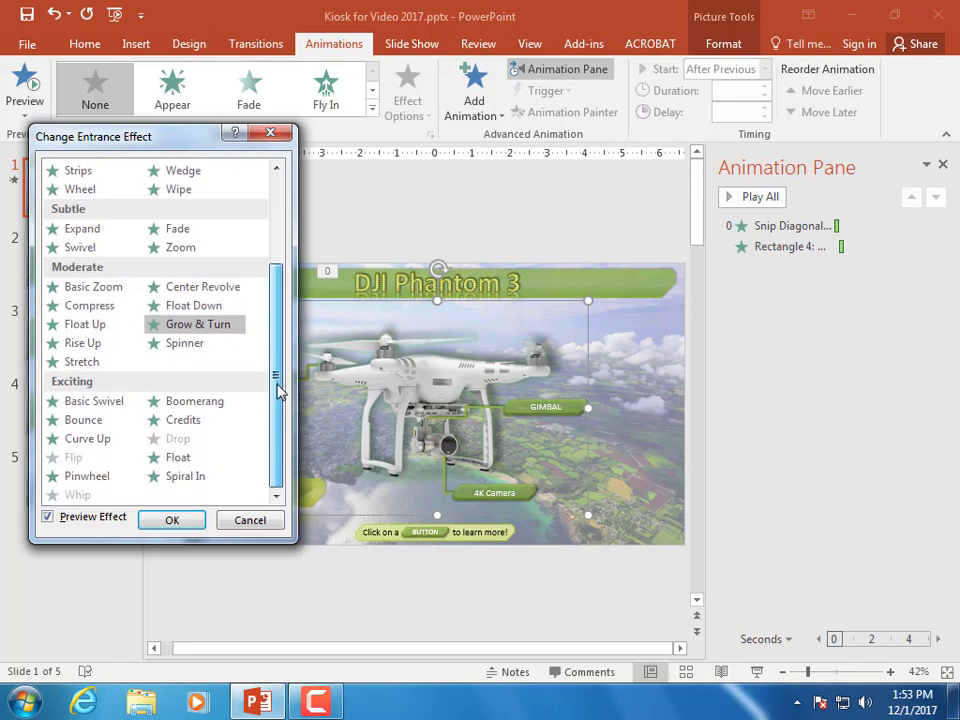
click(185, 477)
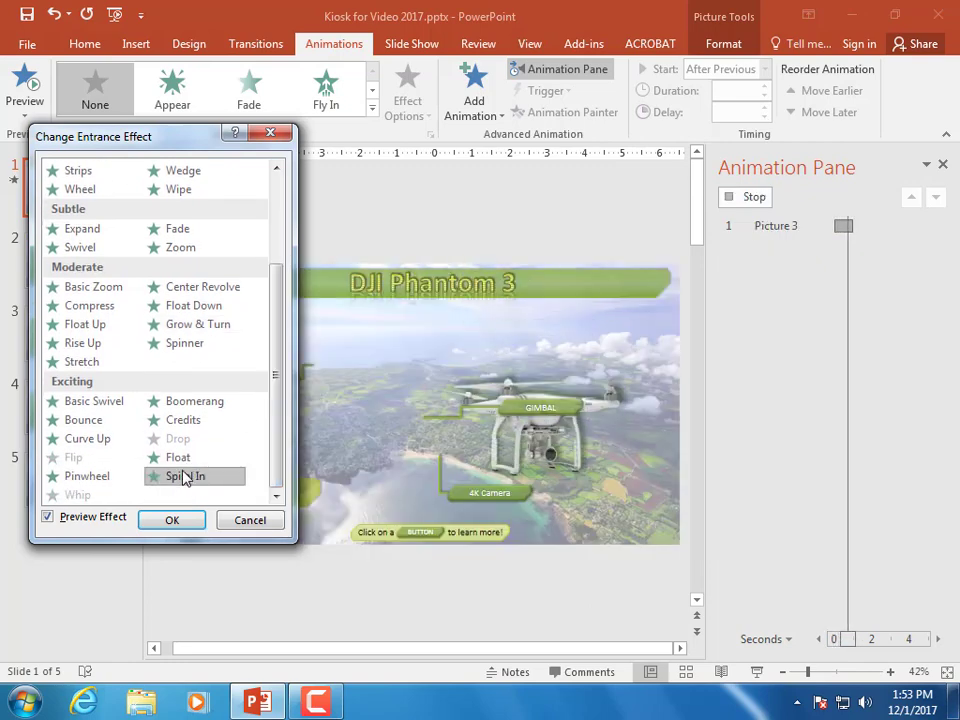
click(172, 522)
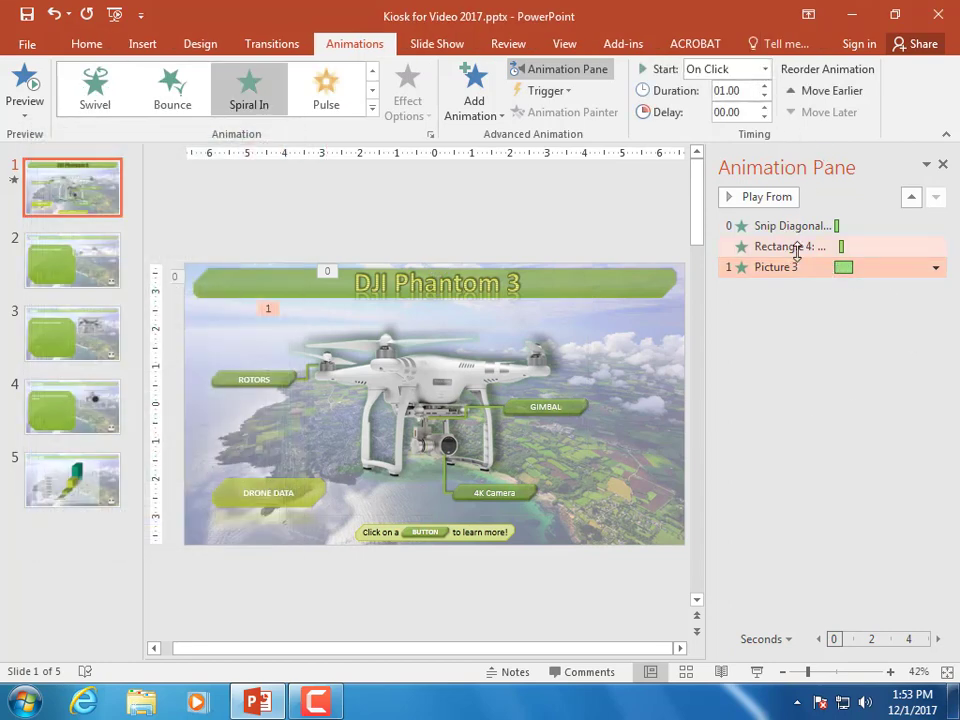
Move the drone's Spiral In to the top, set 0.50 seconds and After Previous, then preview.
drag(784, 268, 780, 226)
click(765, 101)
click(765, 101)
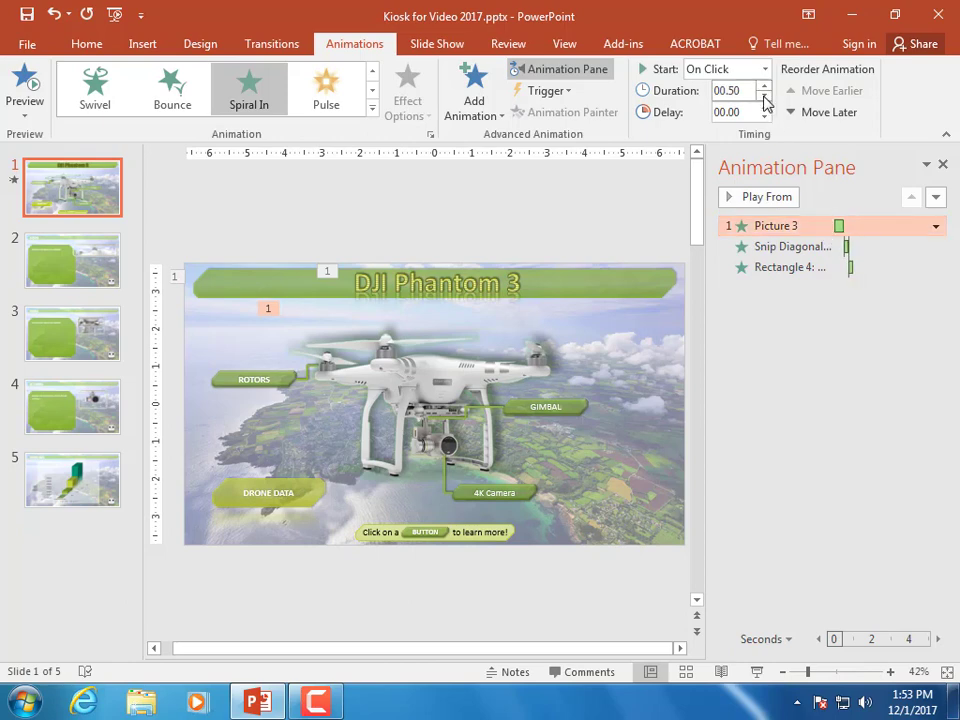
click(766, 246)
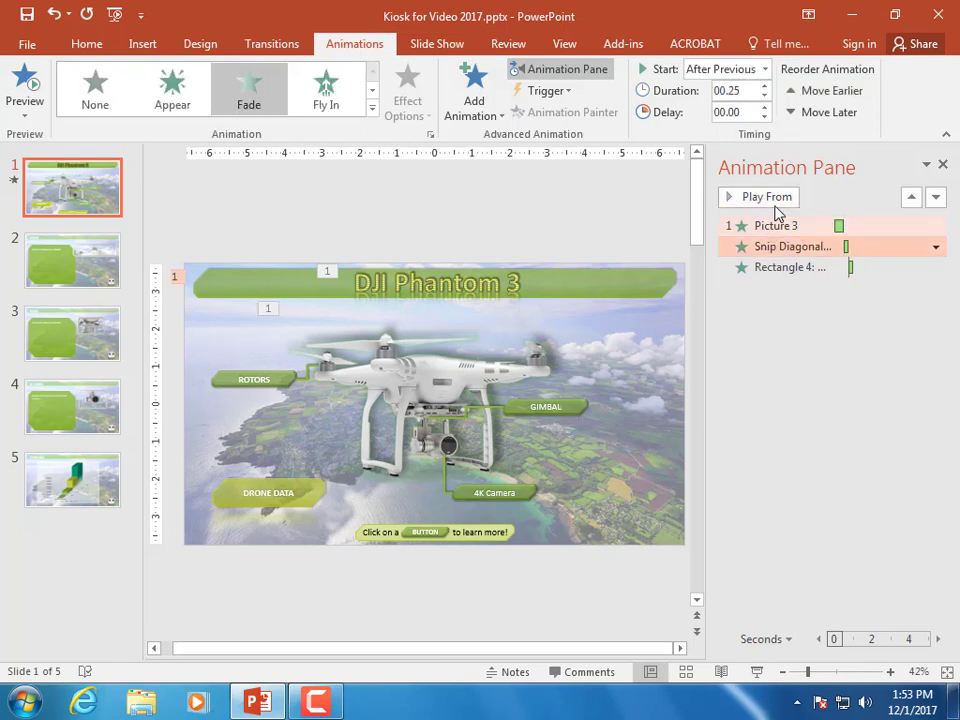
click(768, 225)
click(766, 69)
click(742, 126)
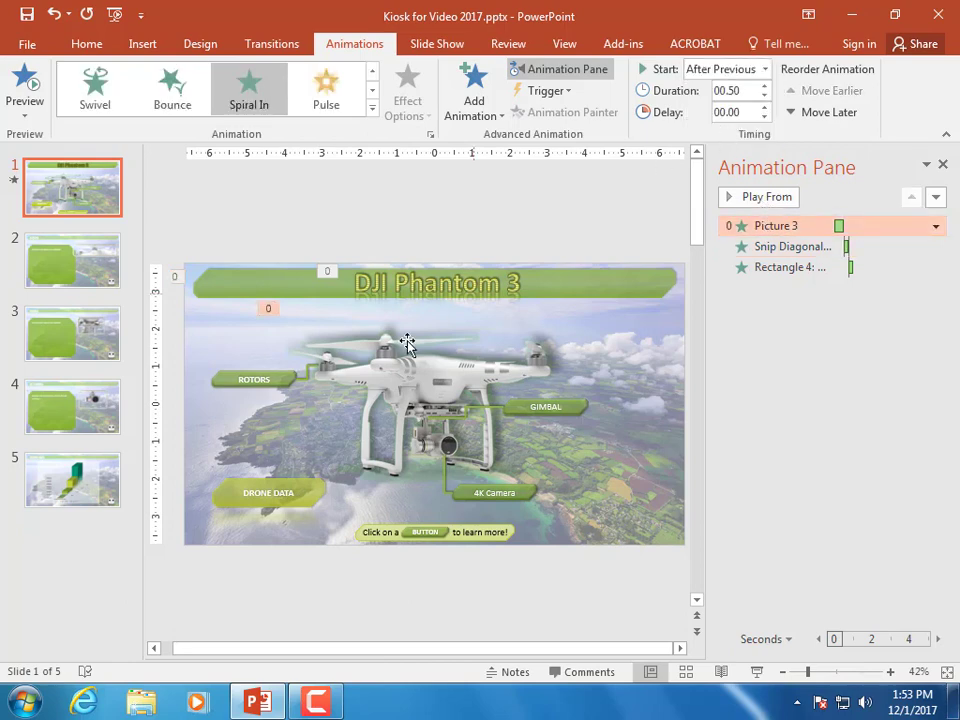
click(754, 199)
click(278, 377)
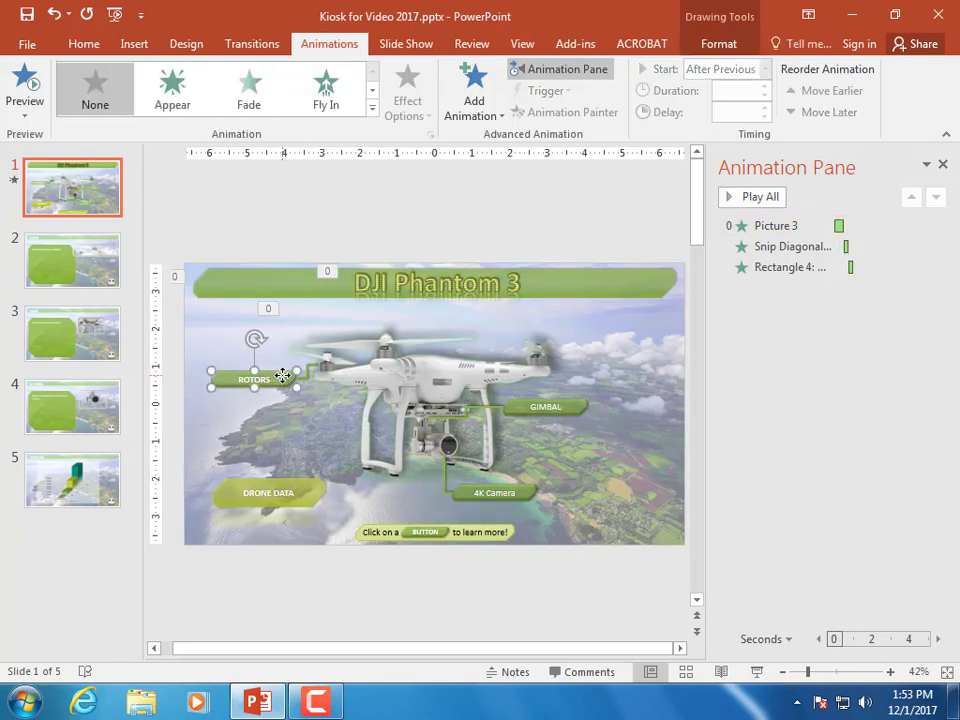
Select the ROTORS, GIMBAL and 4K Camera labels and apply the Wipe entrance.
shift+click(521, 408)
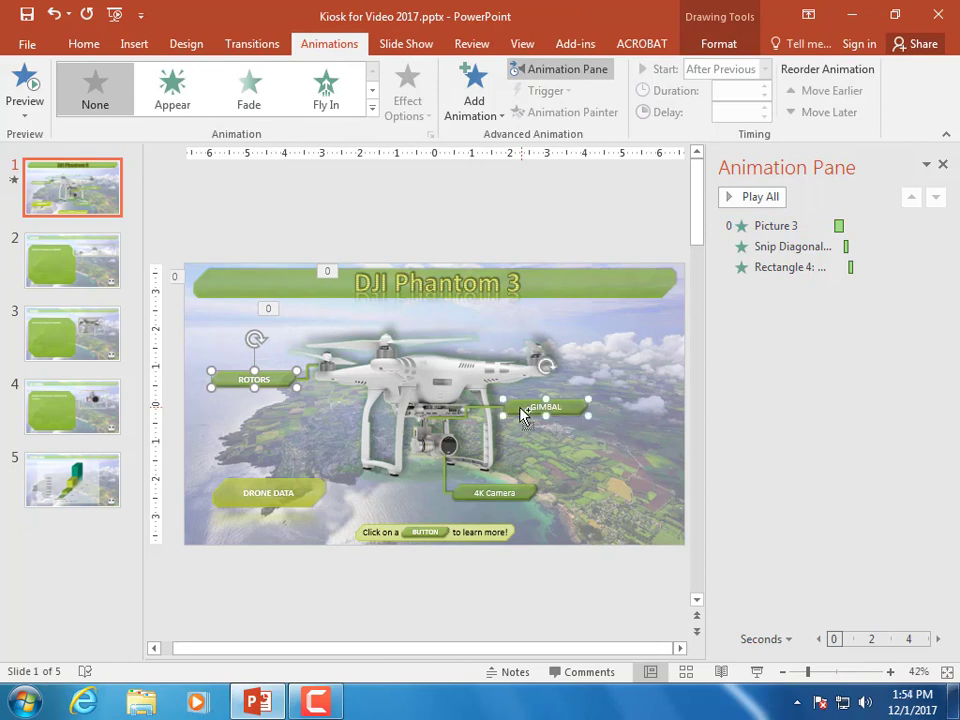
shift+click(462, 495)
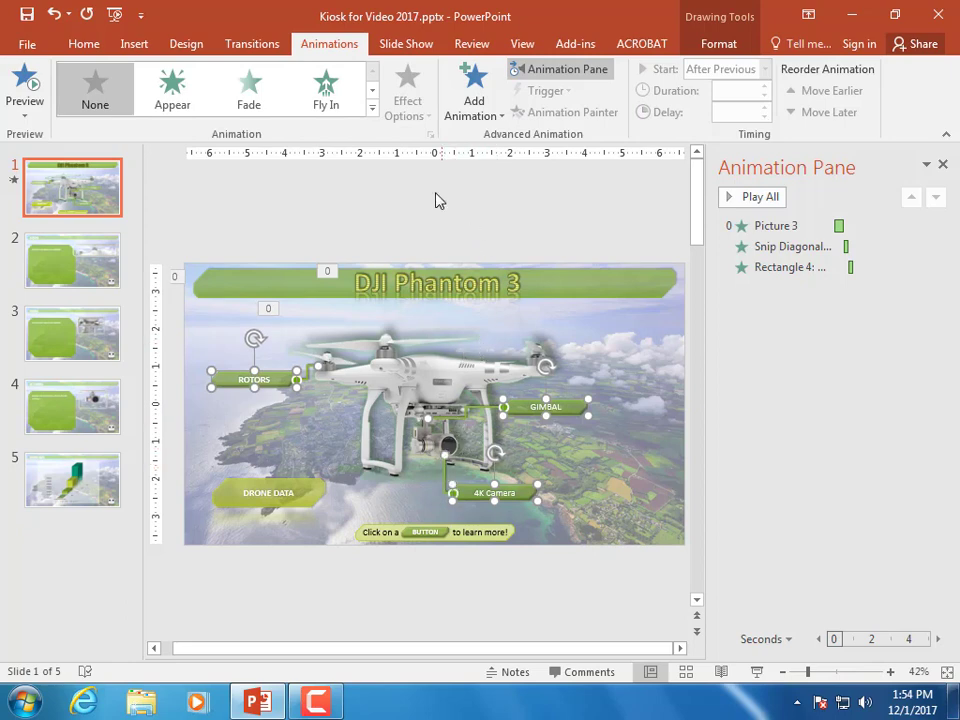
click(370, 108)
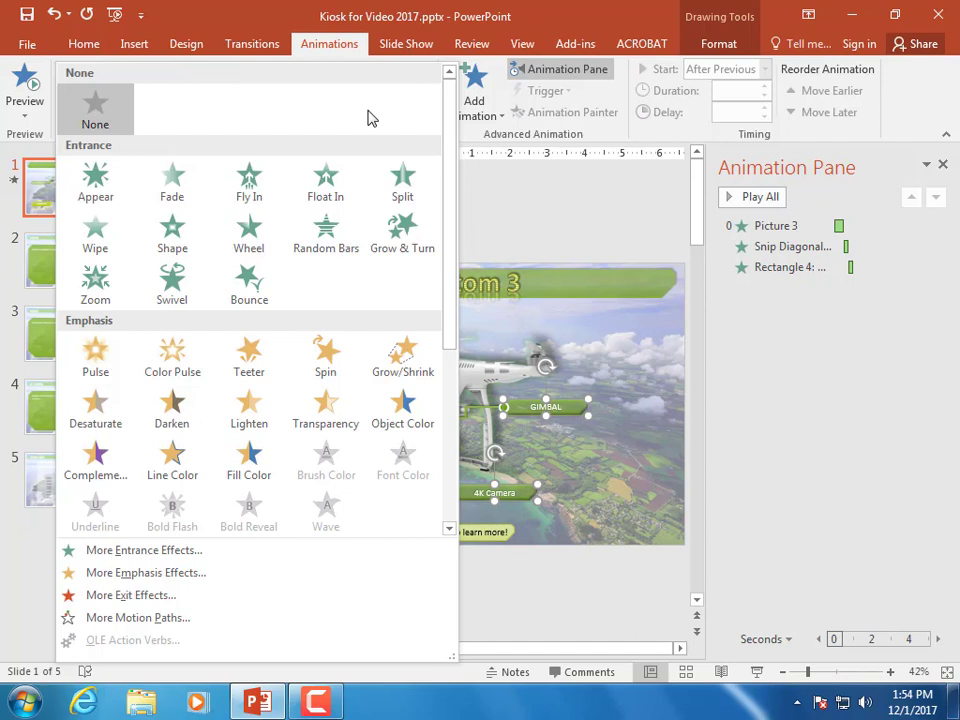
click(104, 231)
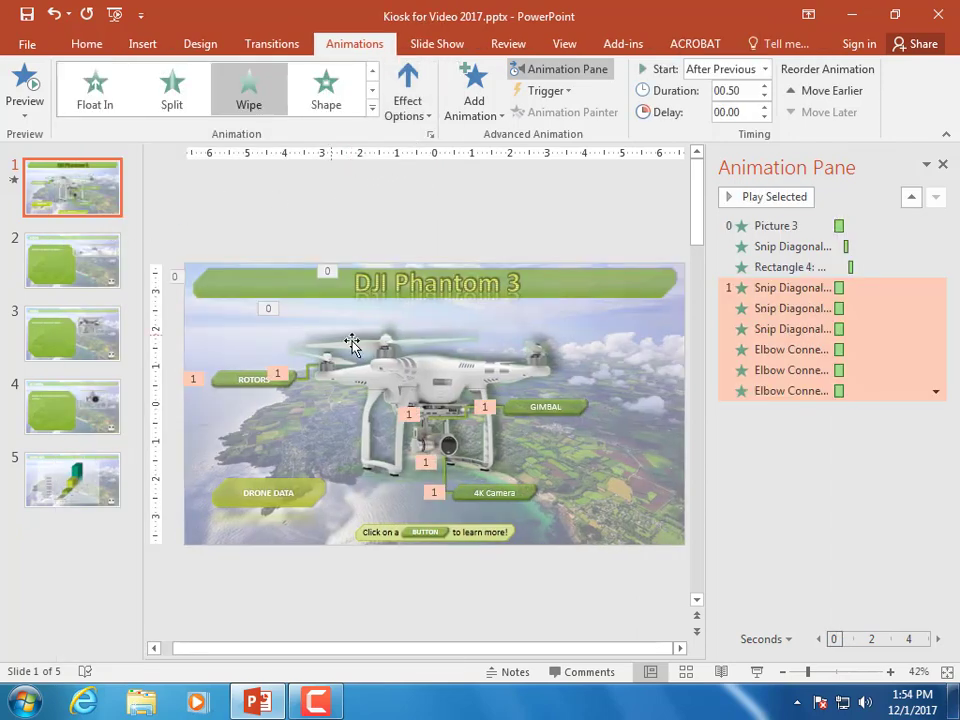
Make the ROTORS label and its connector wipe in From Left.
click(788, 288)
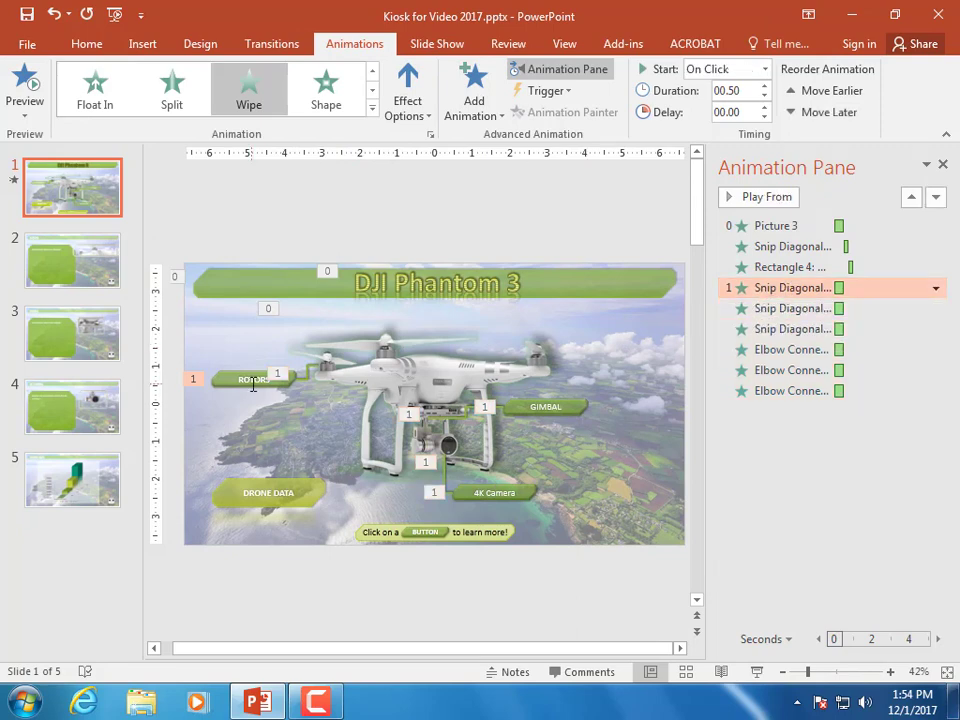
click(418, 112)
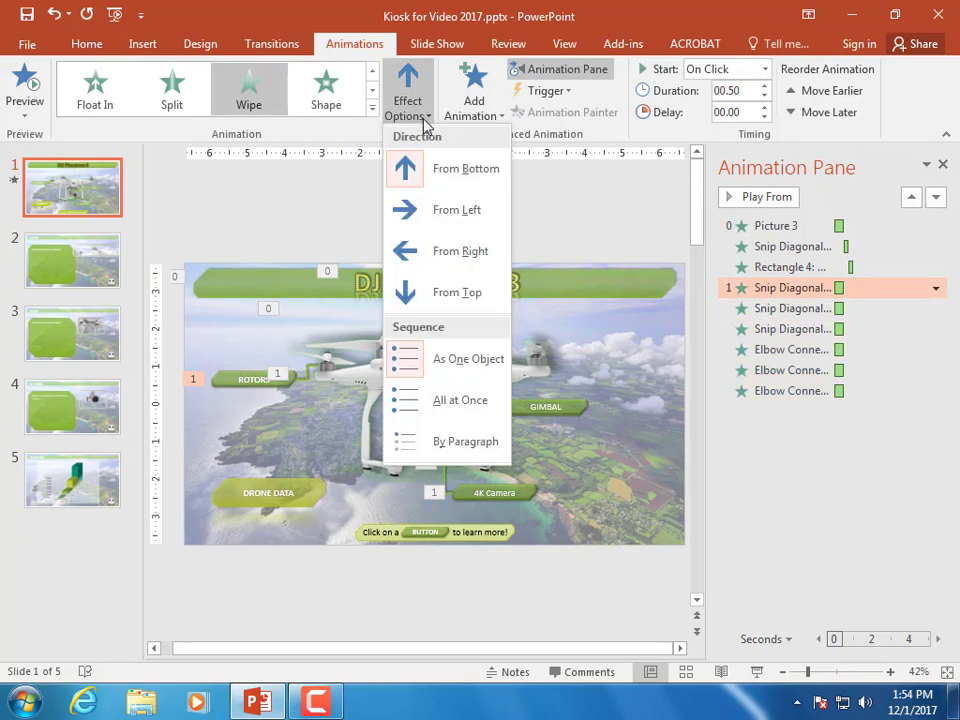
click(405, 210)
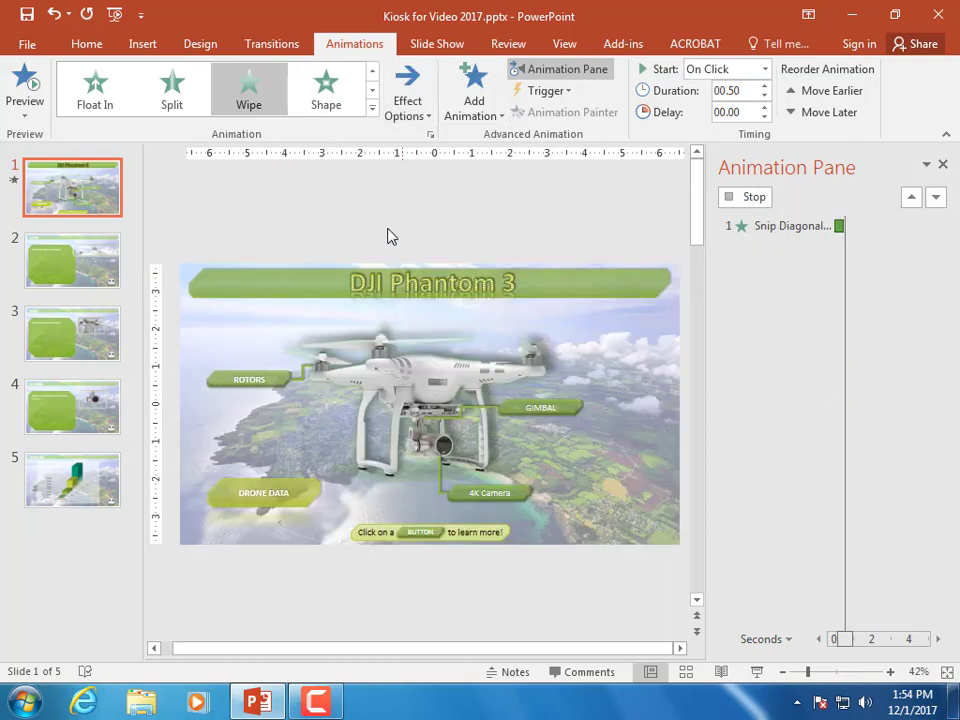
click(308, 373)
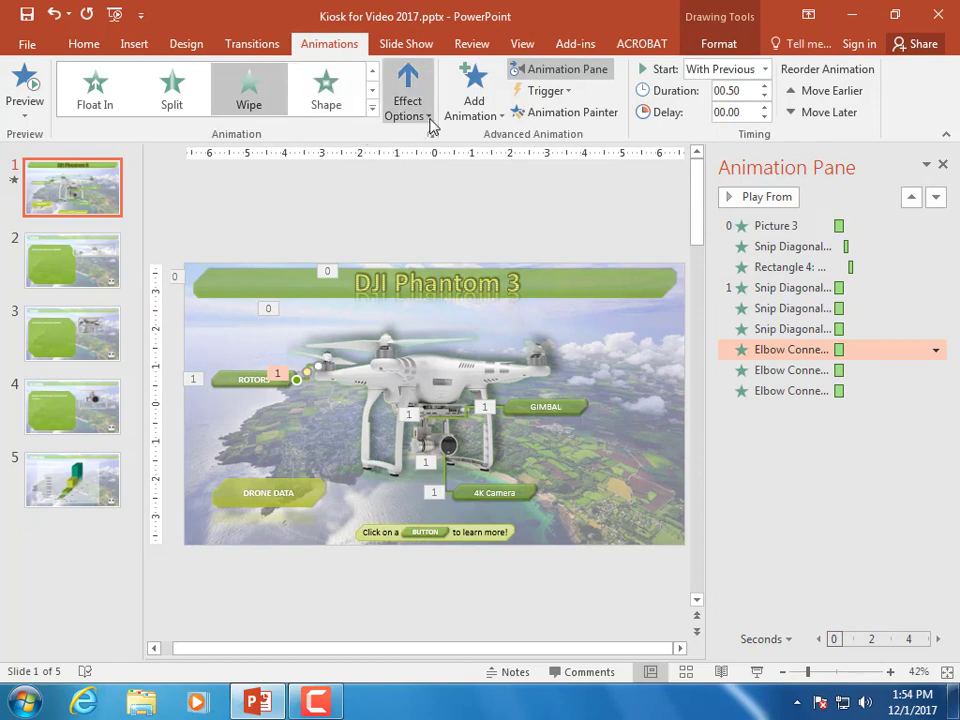
click(430, 118)
click(409, 211)
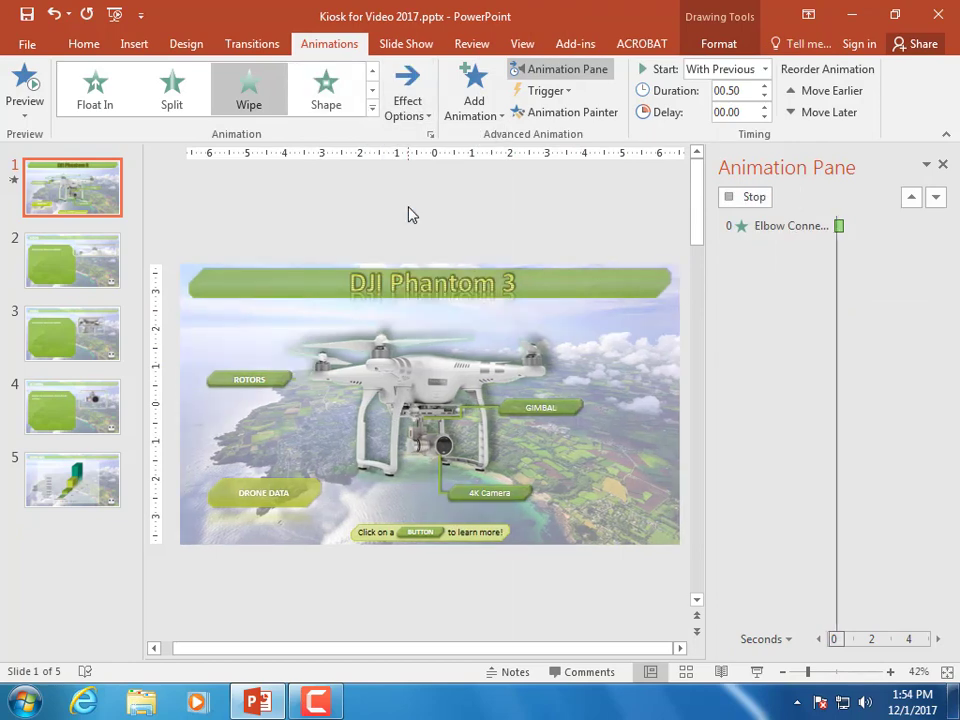
Make the GIMBAL label and its connector wipe in From Right.
click(571, 400)
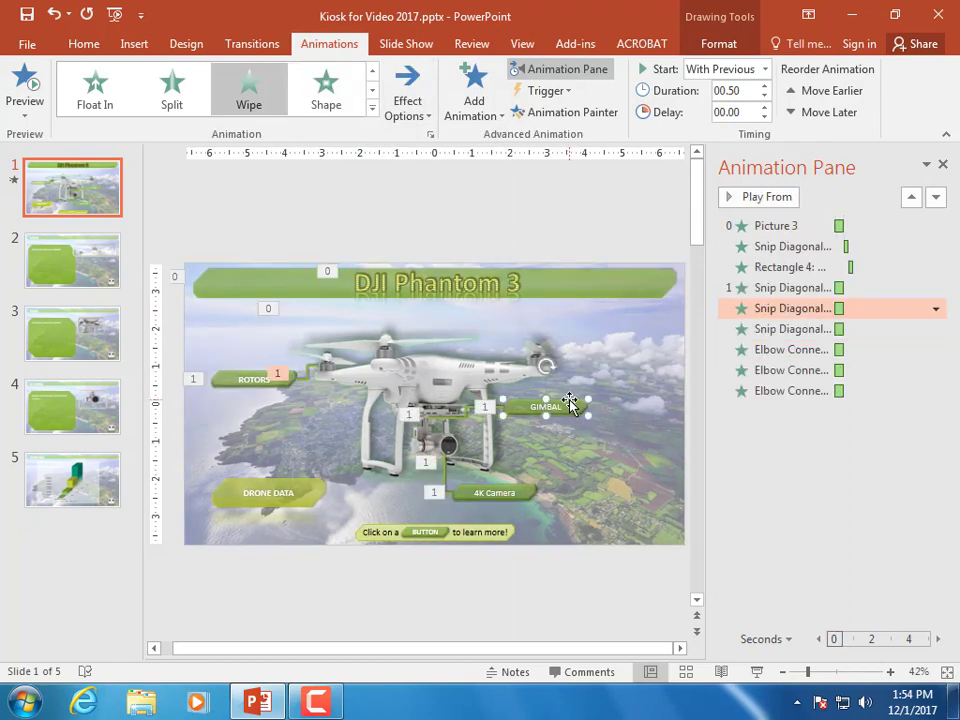
click(427, 117)
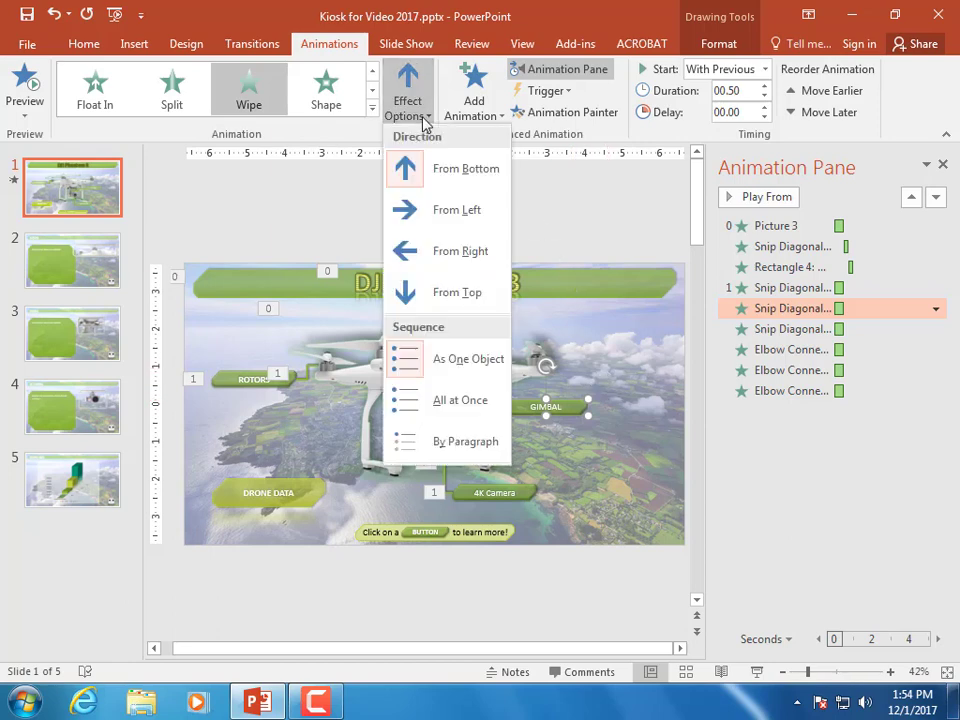
click(409, 210)
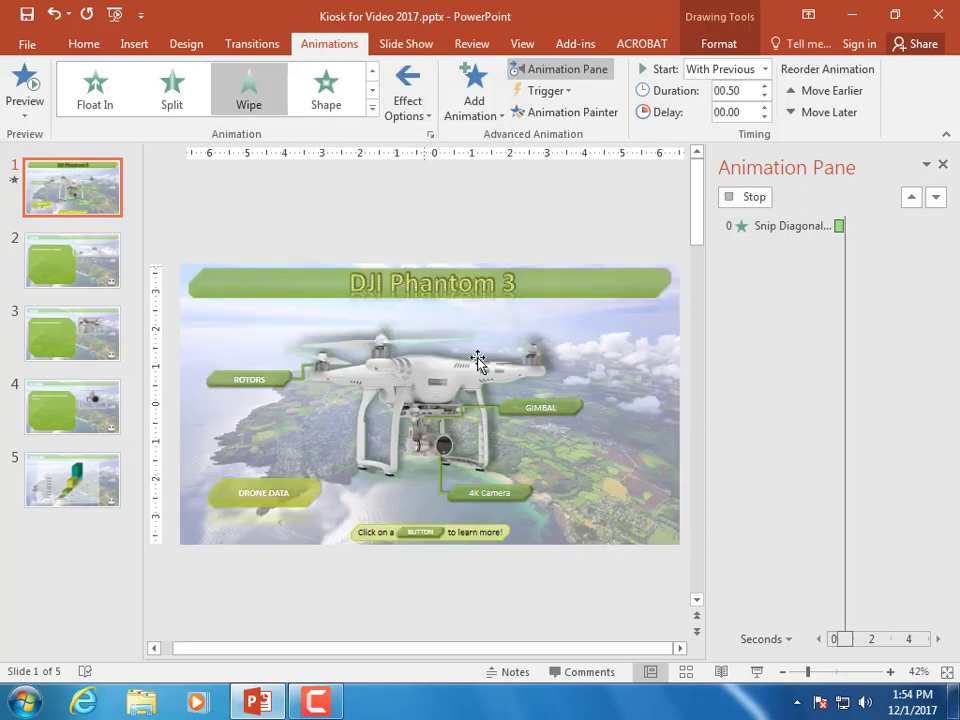
click(466, 414)
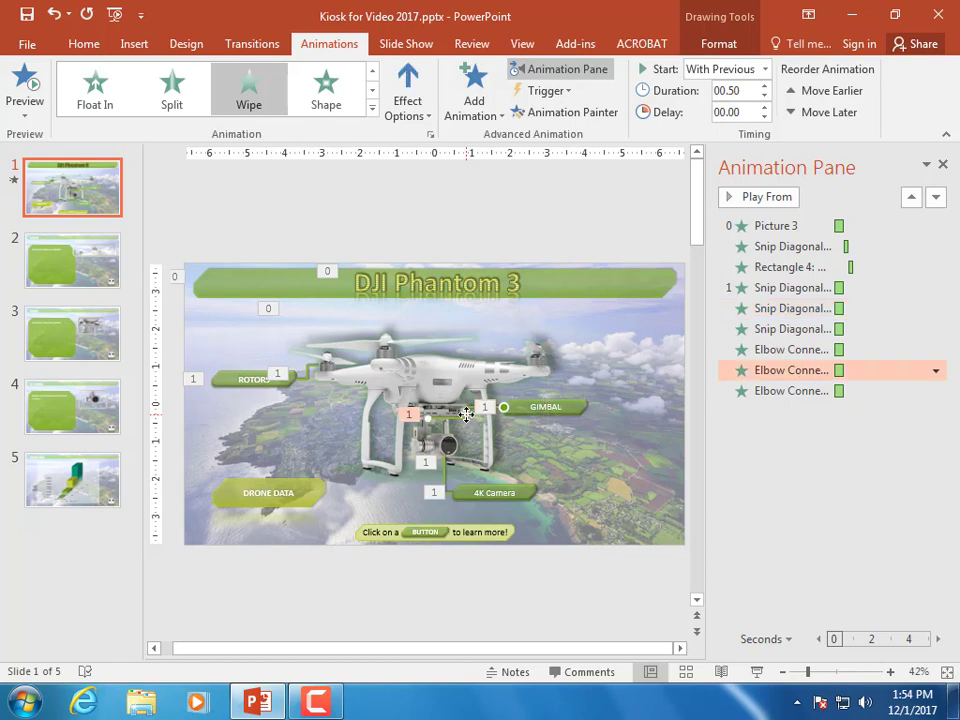
click(424, 120)
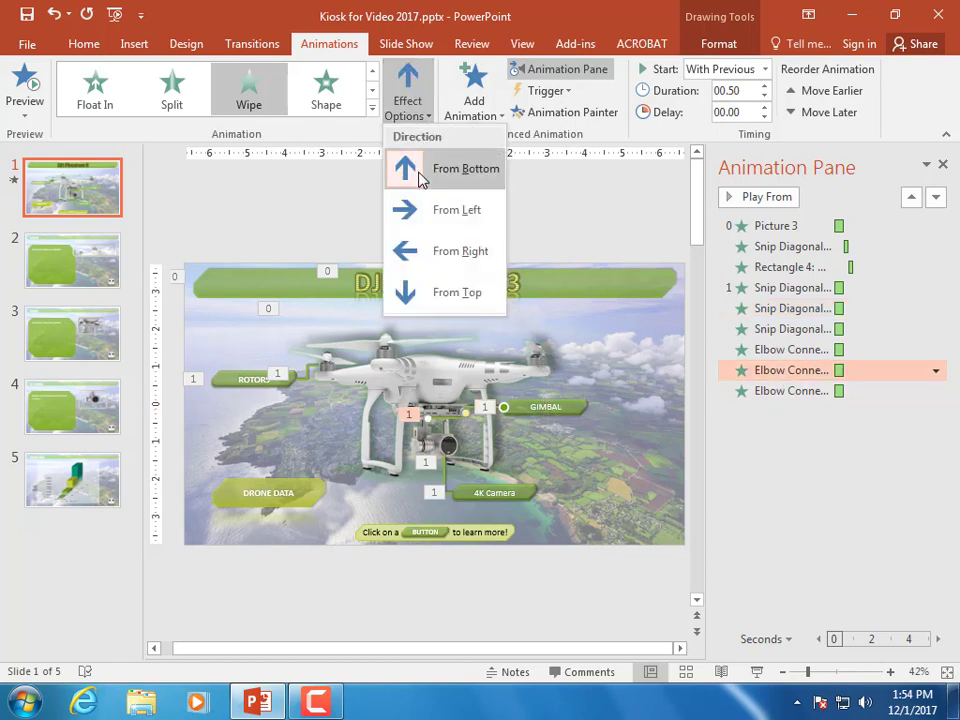
click(410, 252)
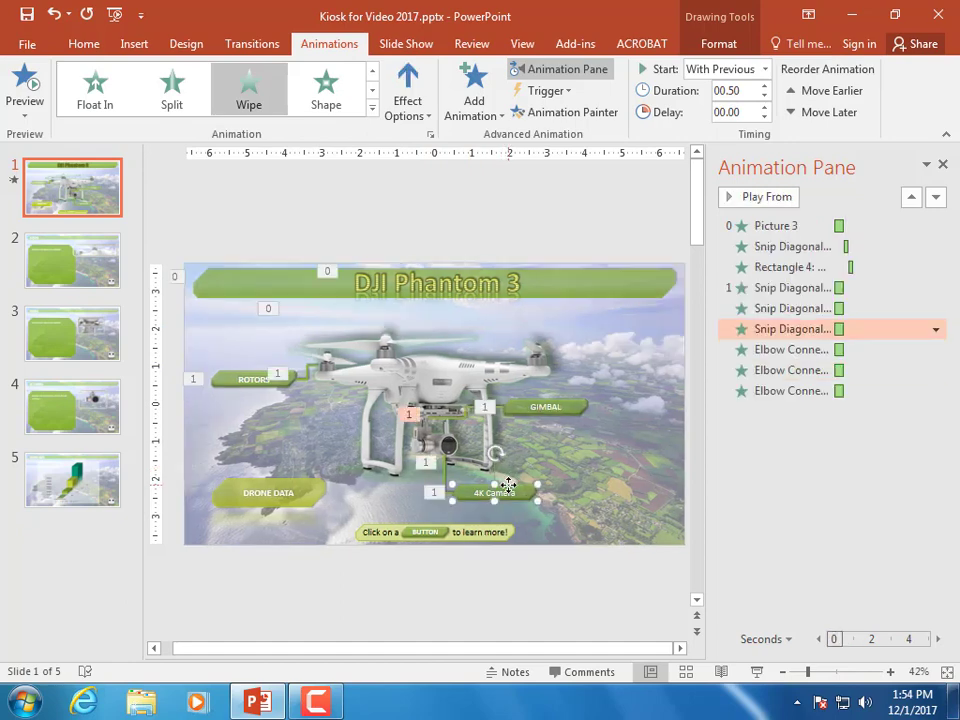
Make the 4K Camera label wipe From Right and its connector From Bottom, then preview.
click(400, 114)
click(413, 253)
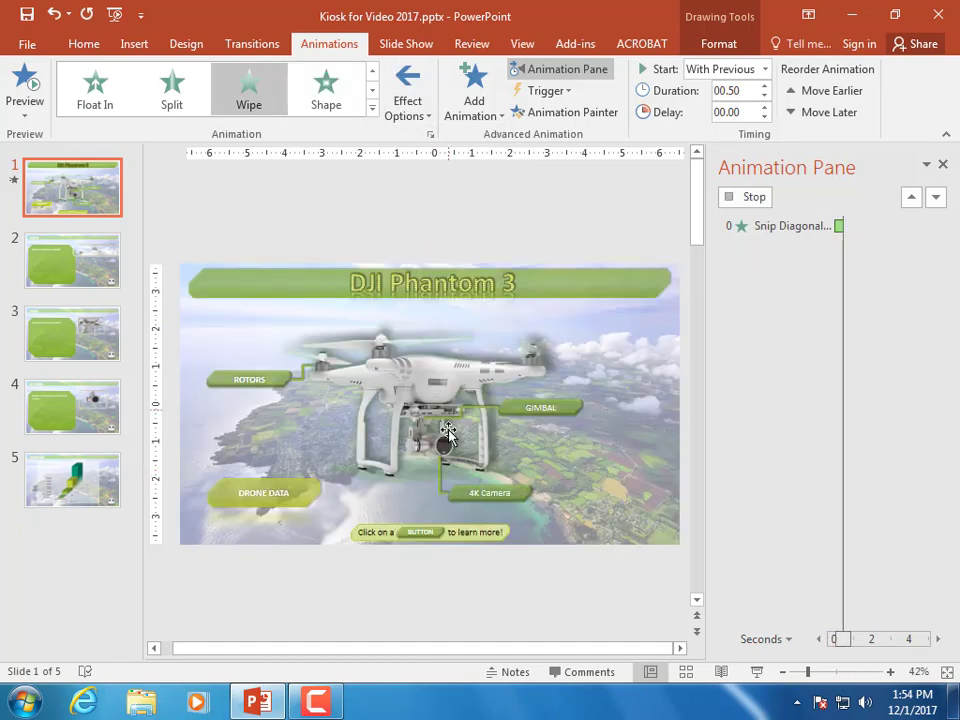
click(448, 458)
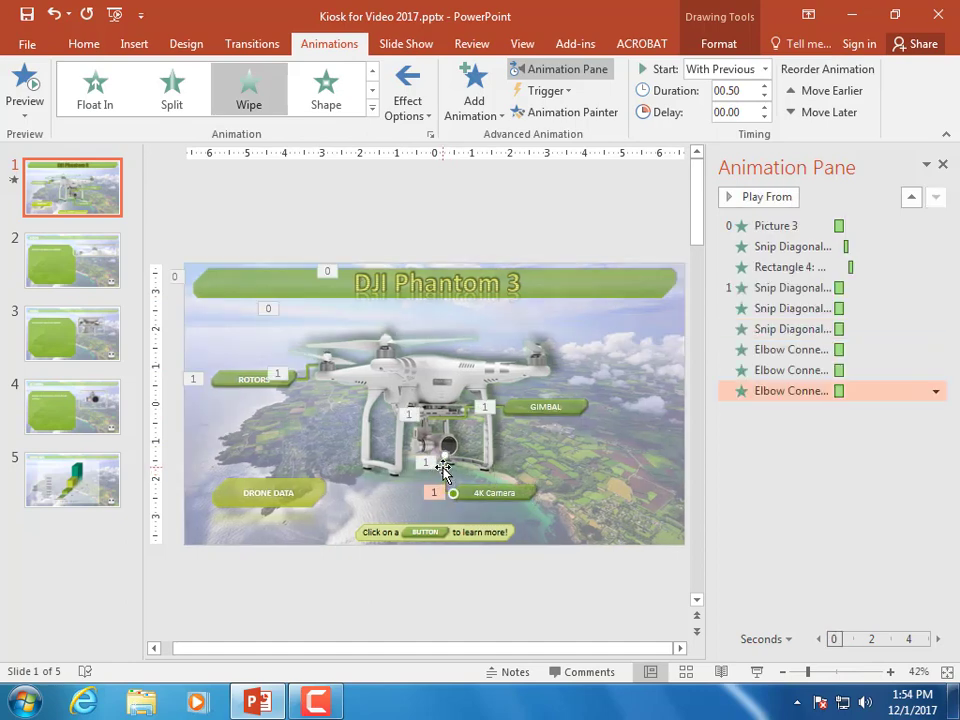
click(417, 120)
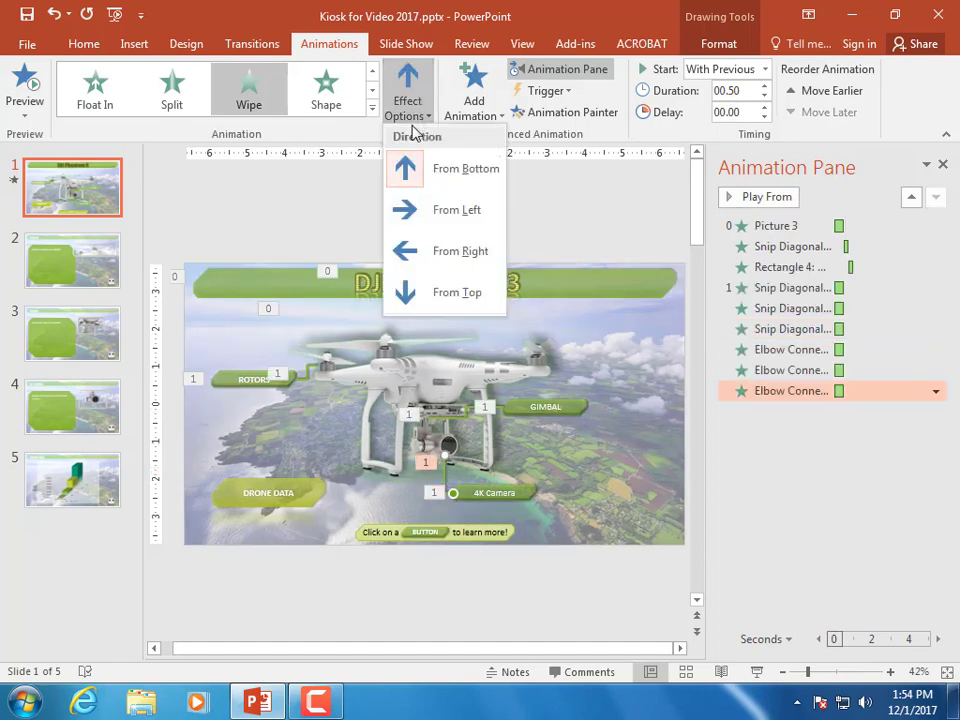
click(406, 172)
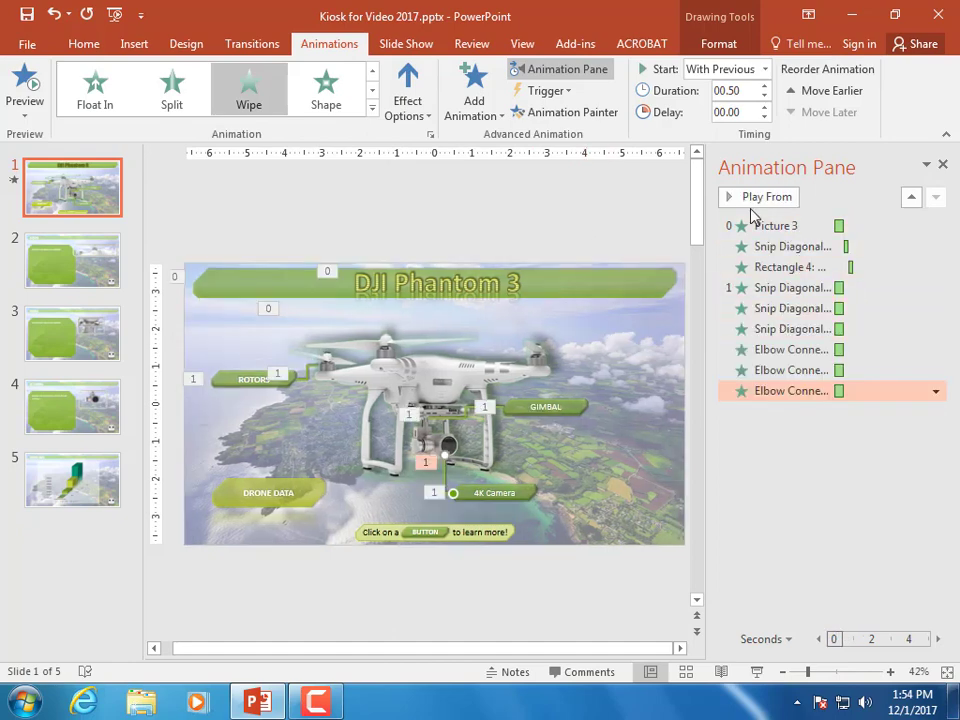
click(753, 287)
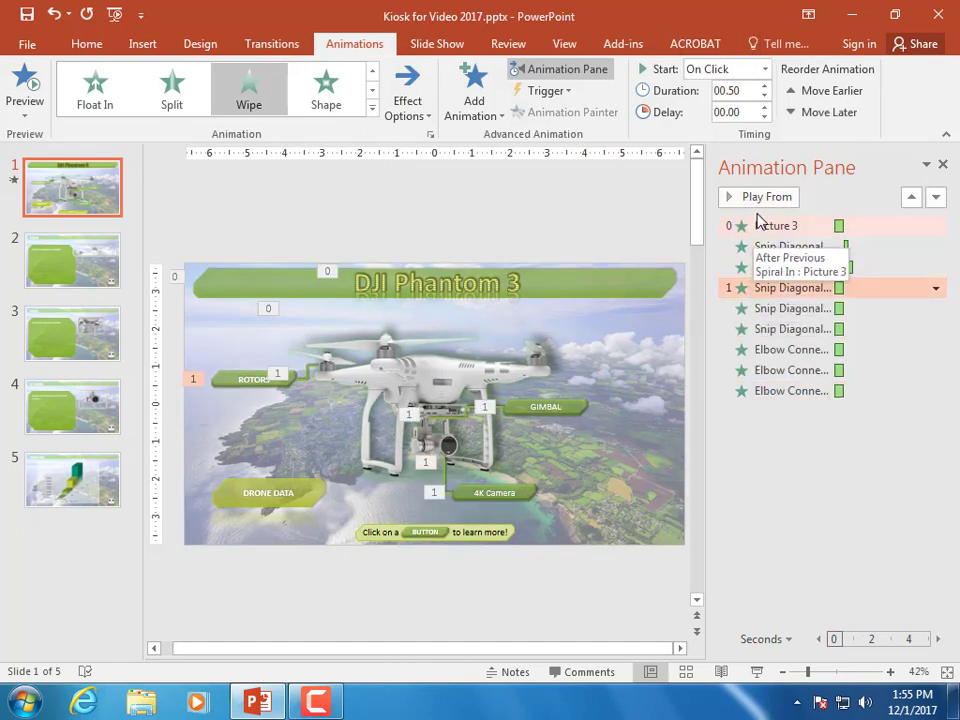
click(761, 200)
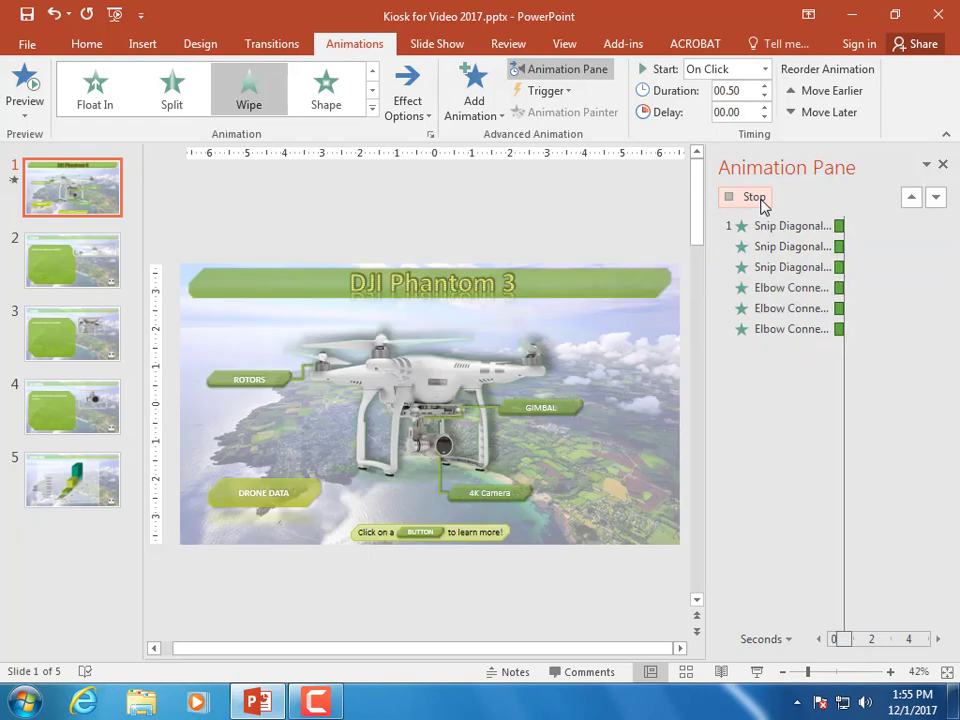
shift+click(785, 389)
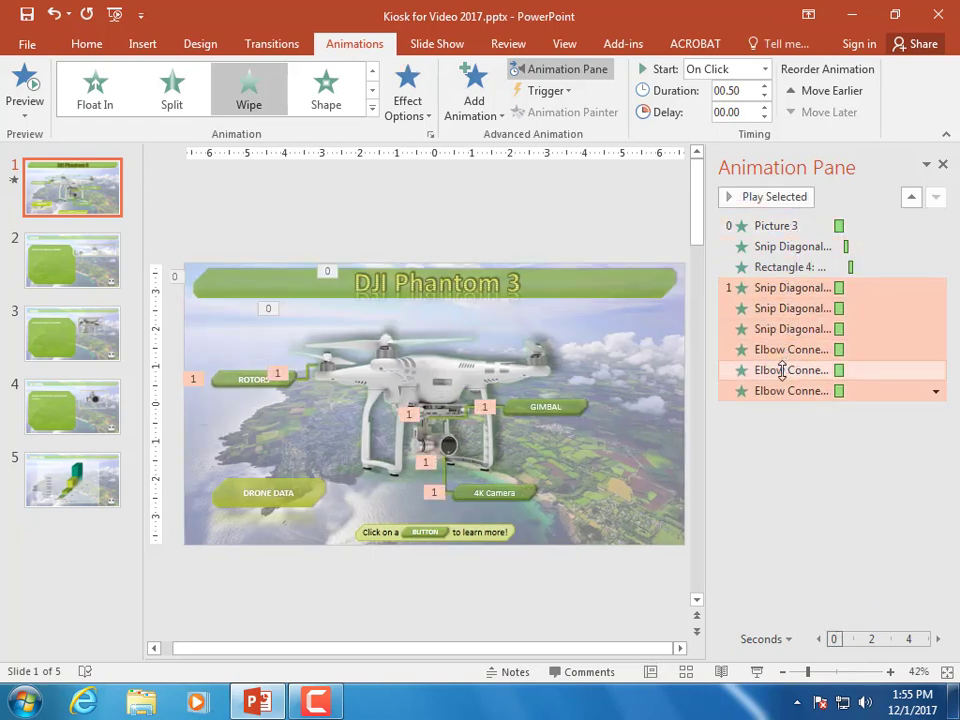
Set all six label and connector Wipes to After Previous at 0.25 seconds and preview from ROTORS.
click(736, 80)
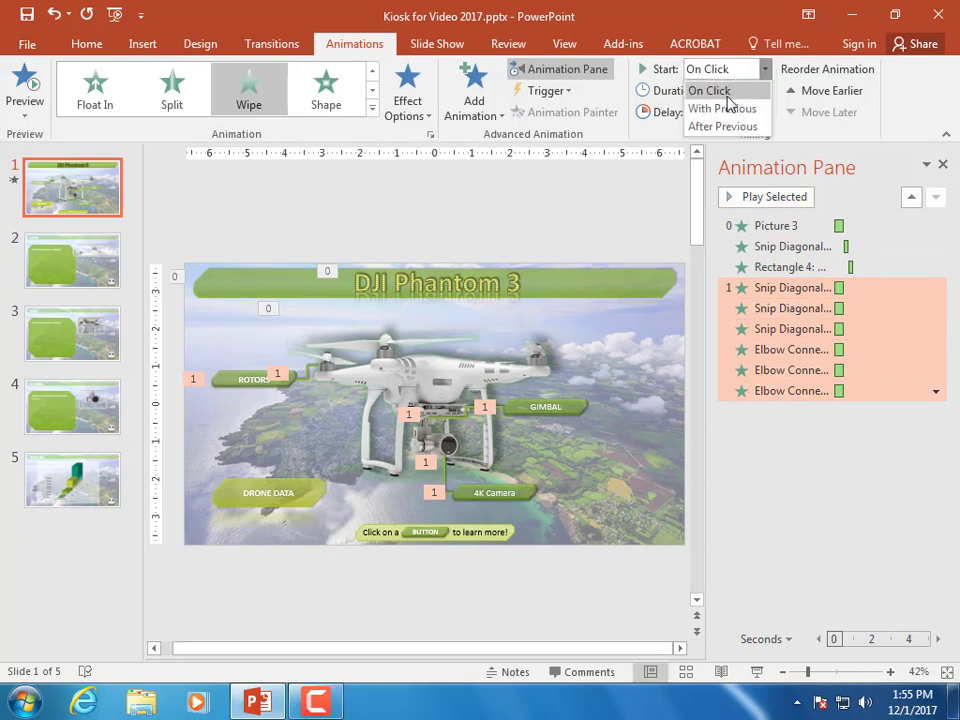
click(724, 127)
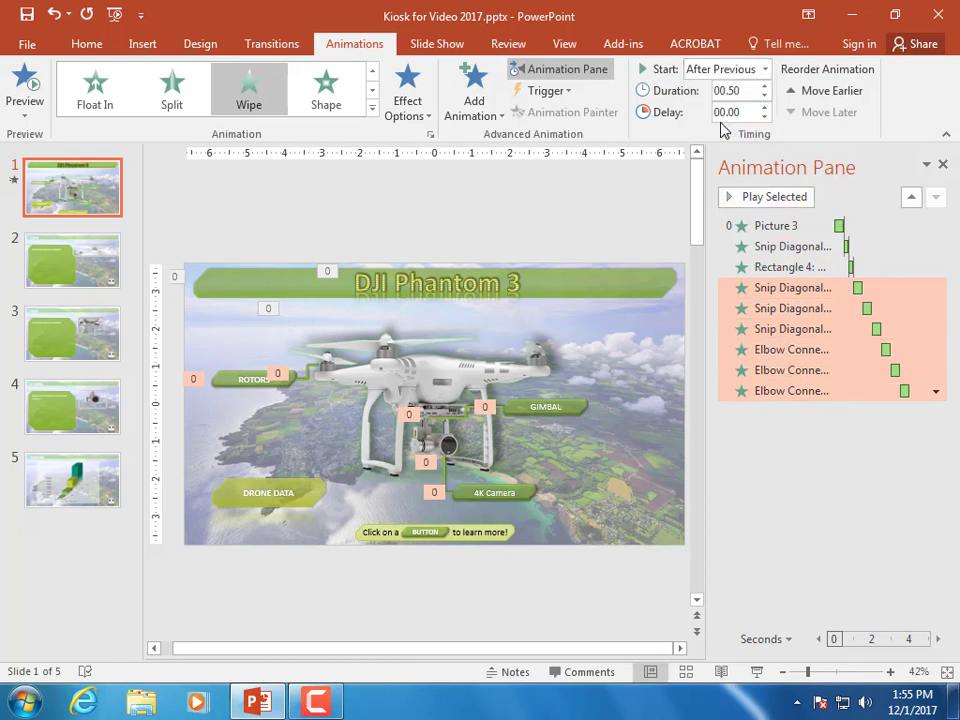
click(765, 96)
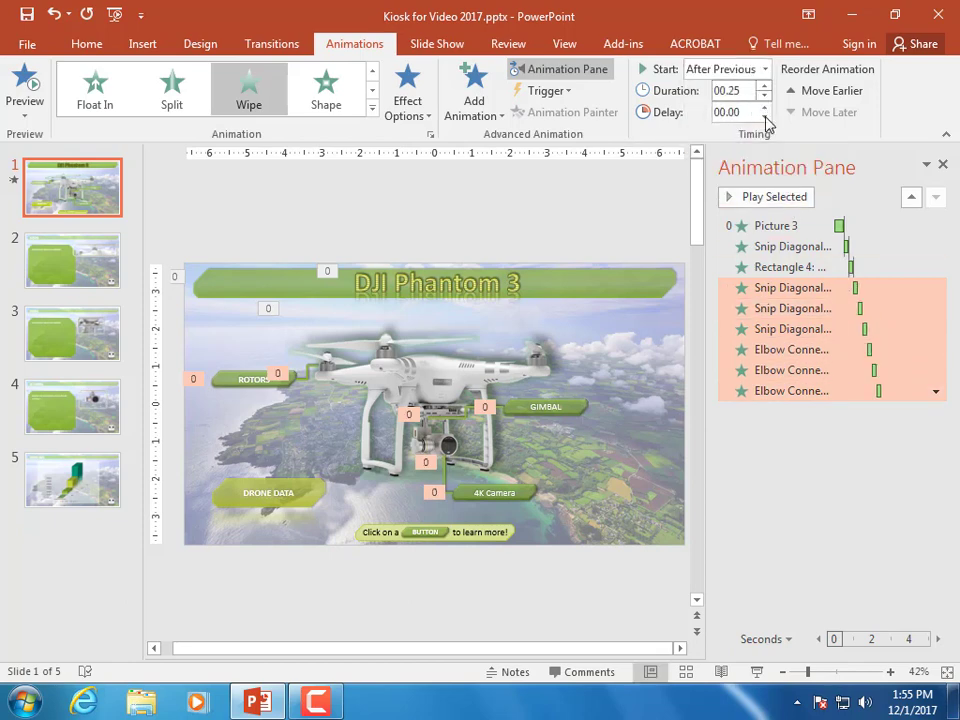
click(760, 287)
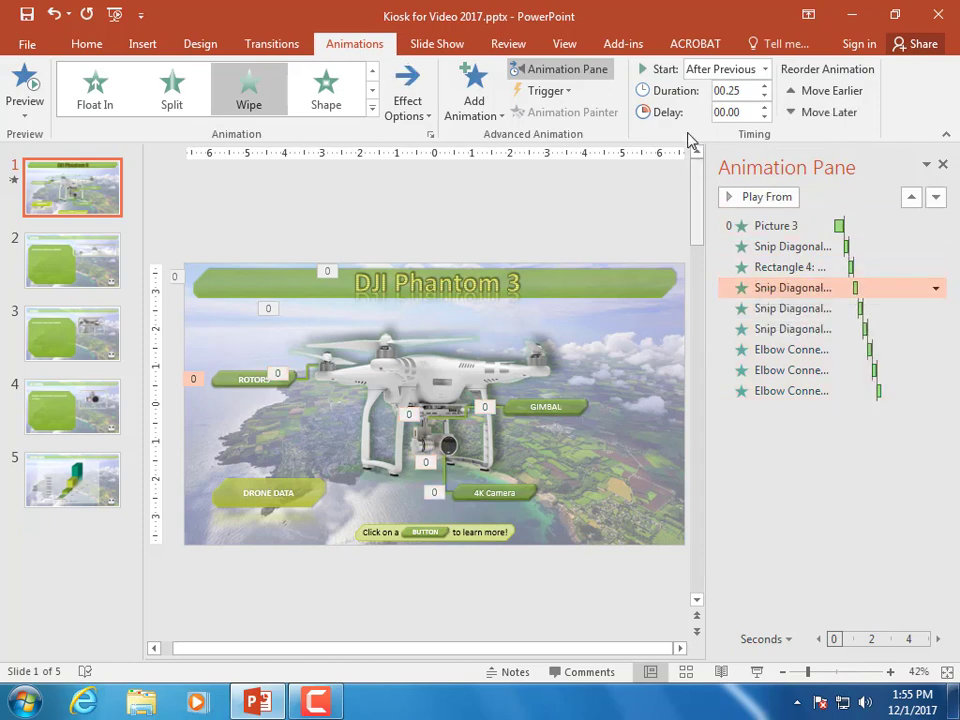
click(735, 195)
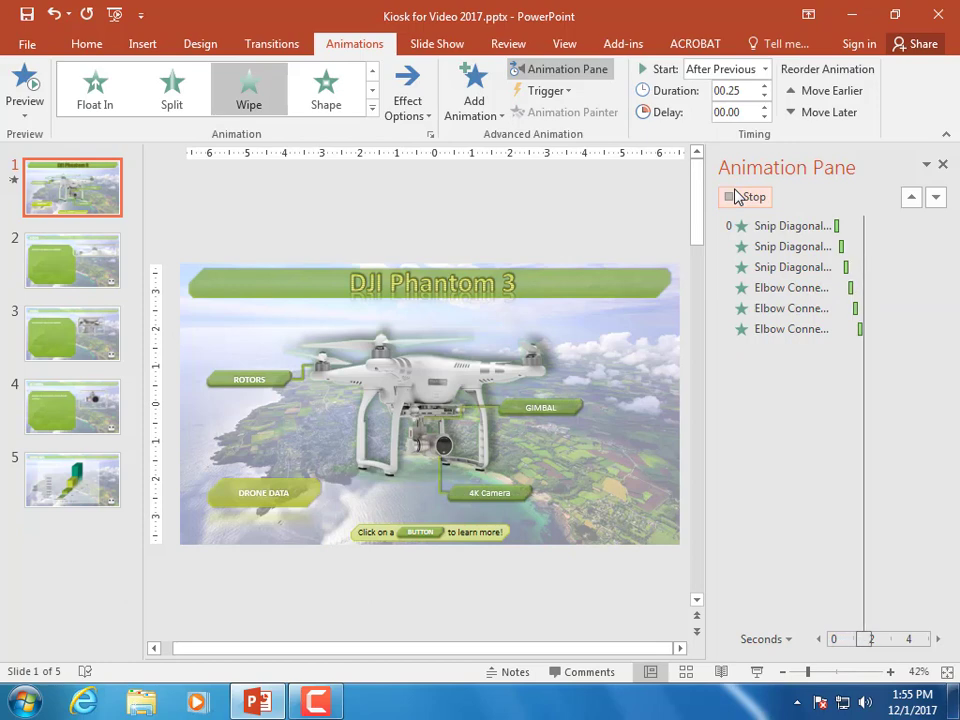
Reorder the ROTORS and GIMBAL connector Wipes to play right after their labels.
click(792, 288)
click(776, 349)
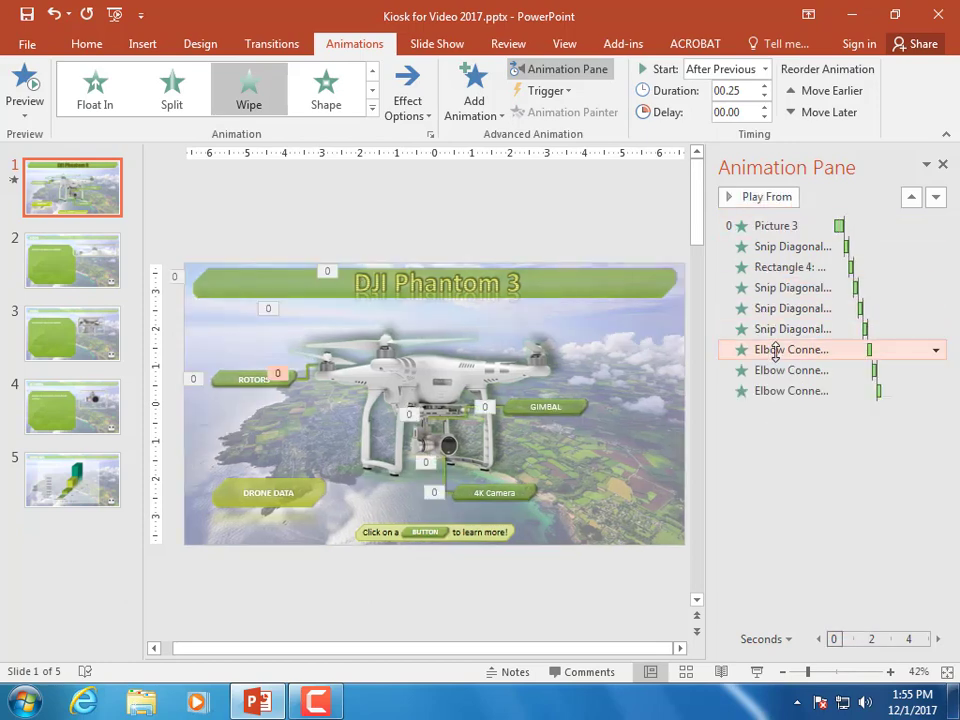
click(912, 198)
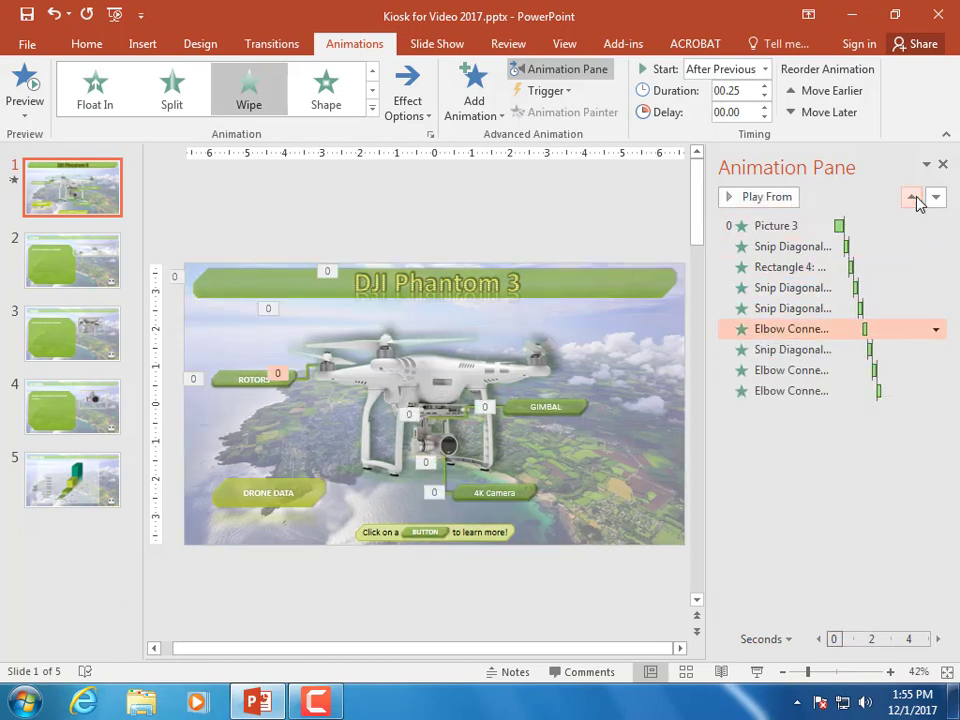
click(912, 198)
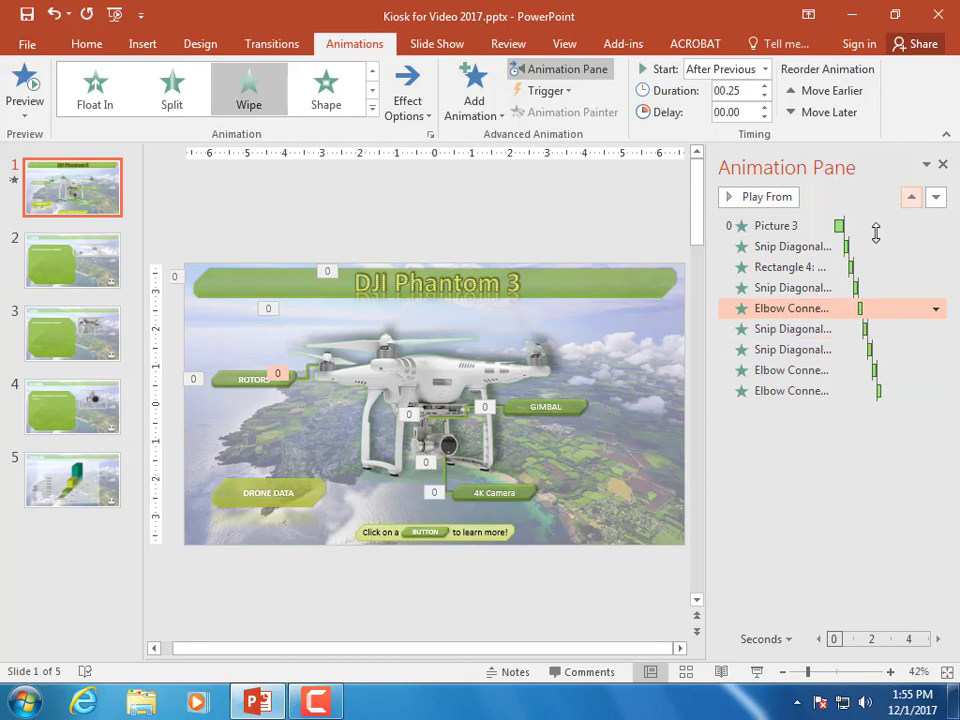
click(772, 370)
click(912, 198)
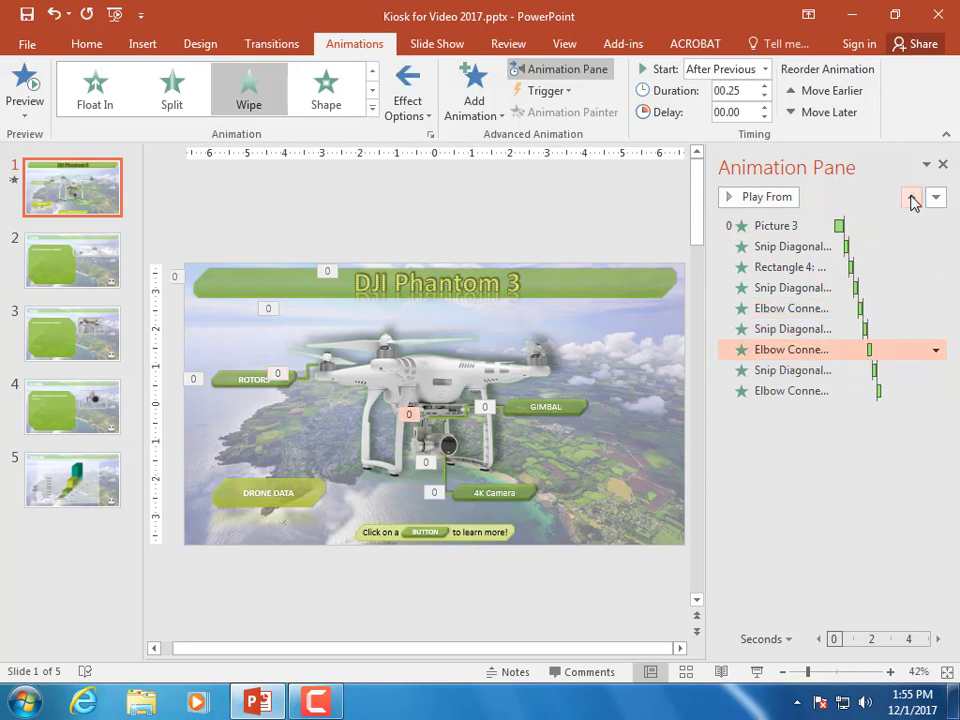
Check each label and connector animation in order, then preview from the ROTORS label.
click(765, 287)
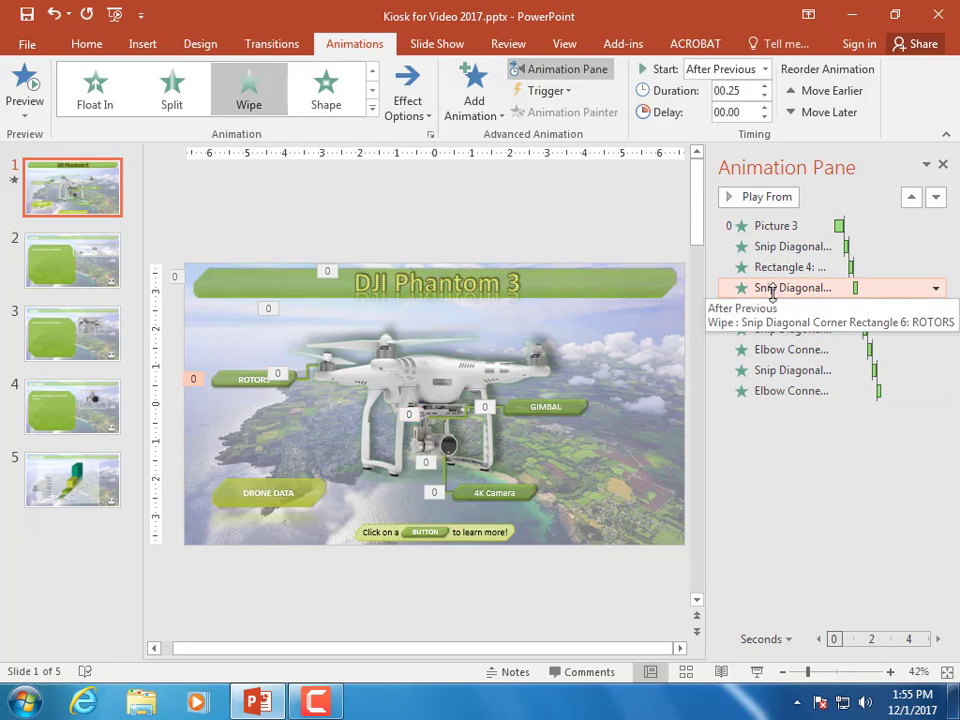
click(767, 308)
click(766, 329)
click(766, 349)
click(765, 370)
click(765, 390)
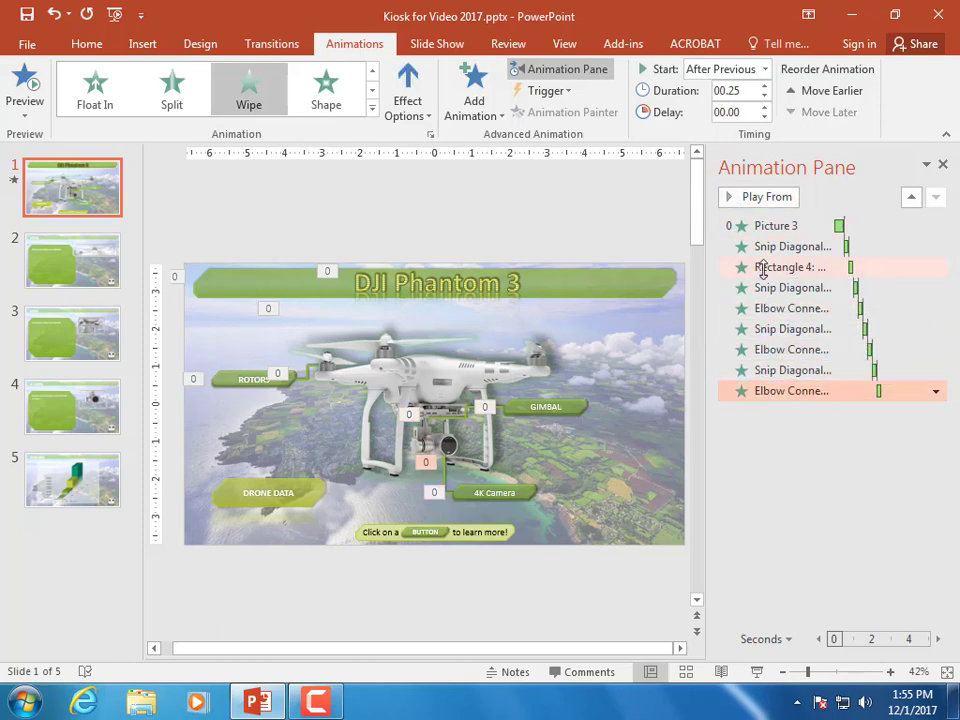
click(762, 287)
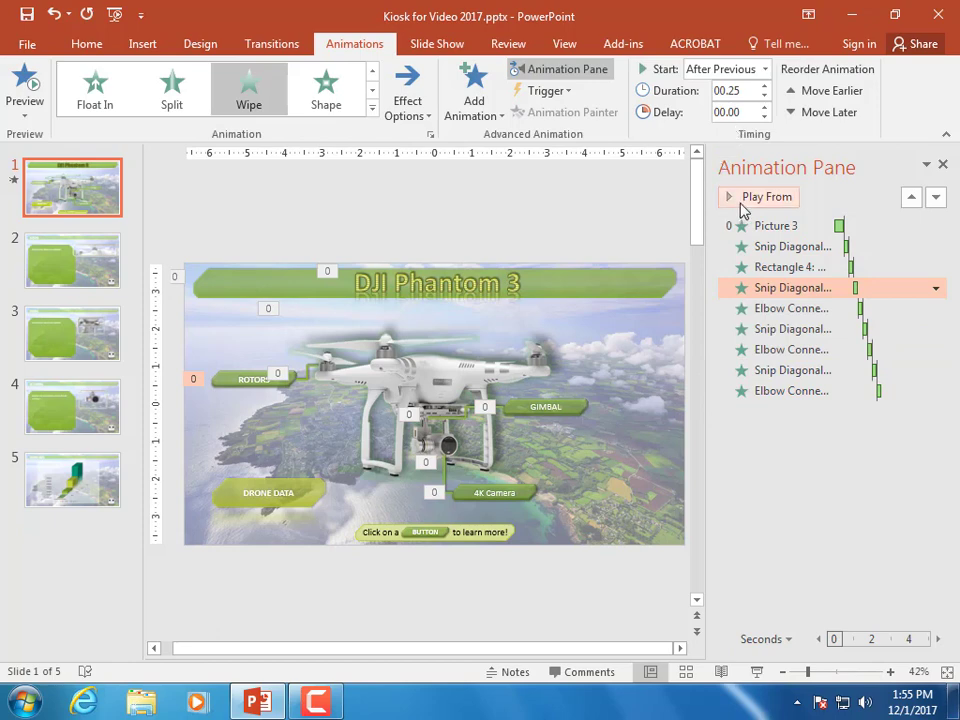
click(741, 200)
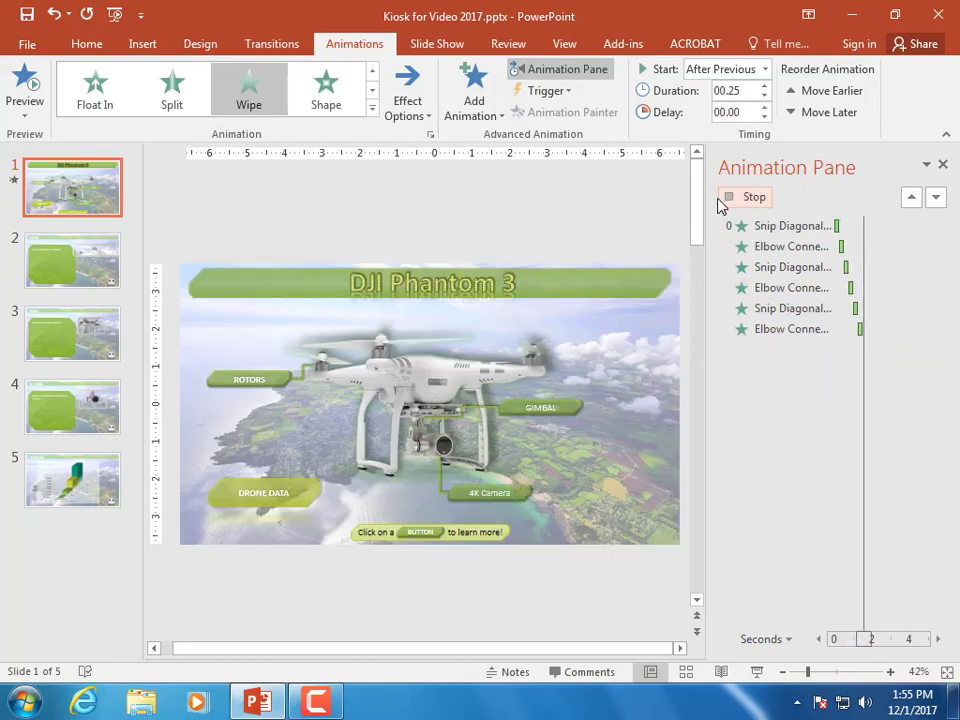
Give the DRONE DATA label a Float In entrance starting After Previous and narrow the Animation Pane.
click(312, 488)
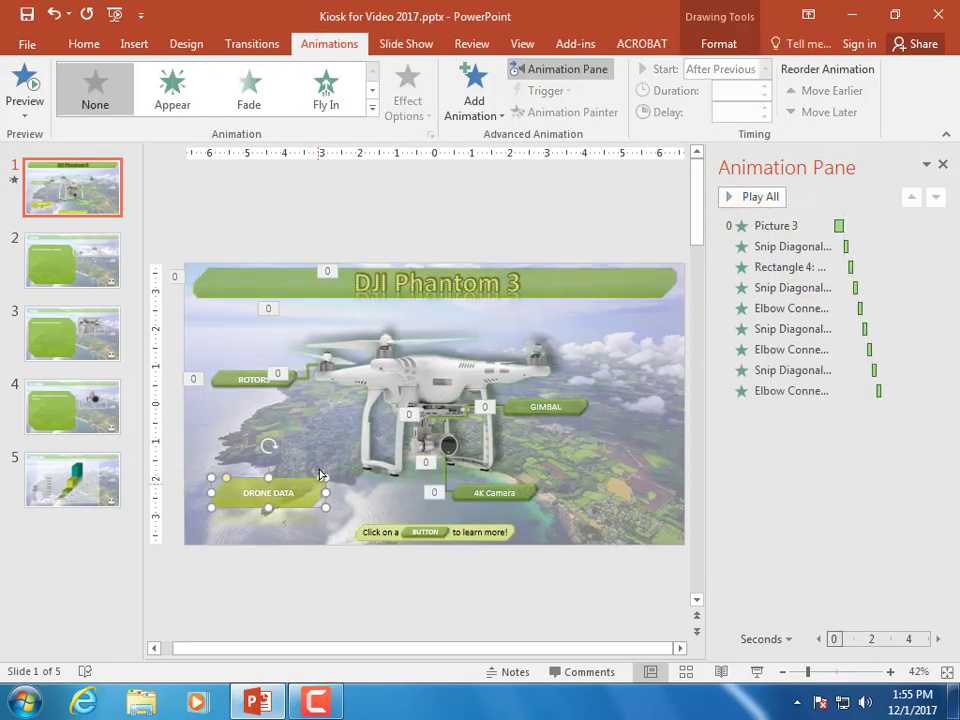
click(371, 109)
click(325, 178)
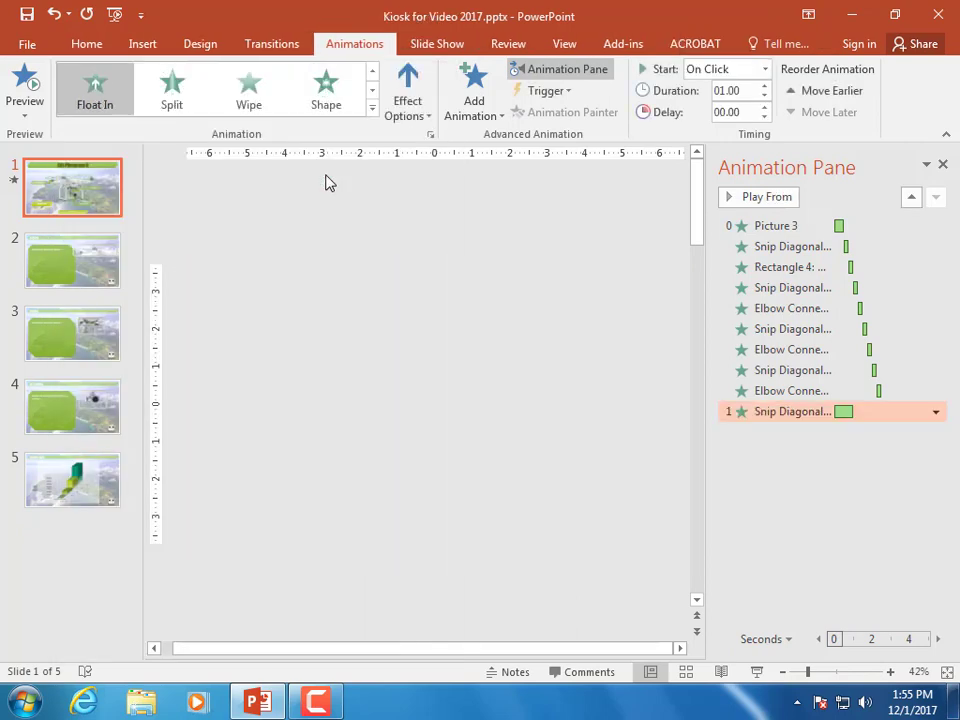
click(764, 69)
click(726, 126)
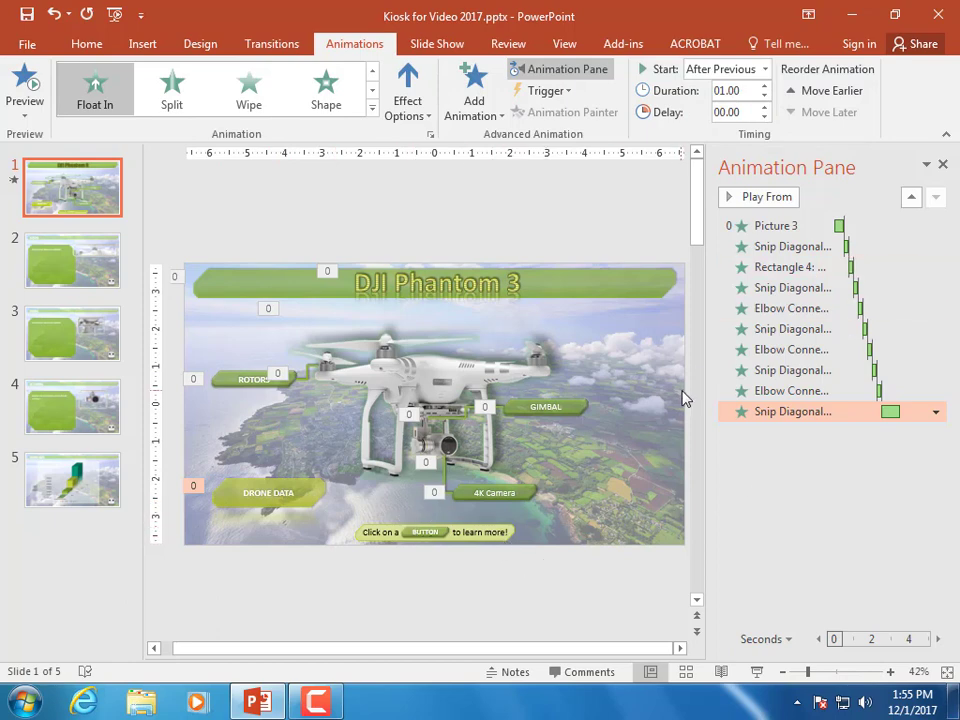
drag(707, 360, 760, 379)
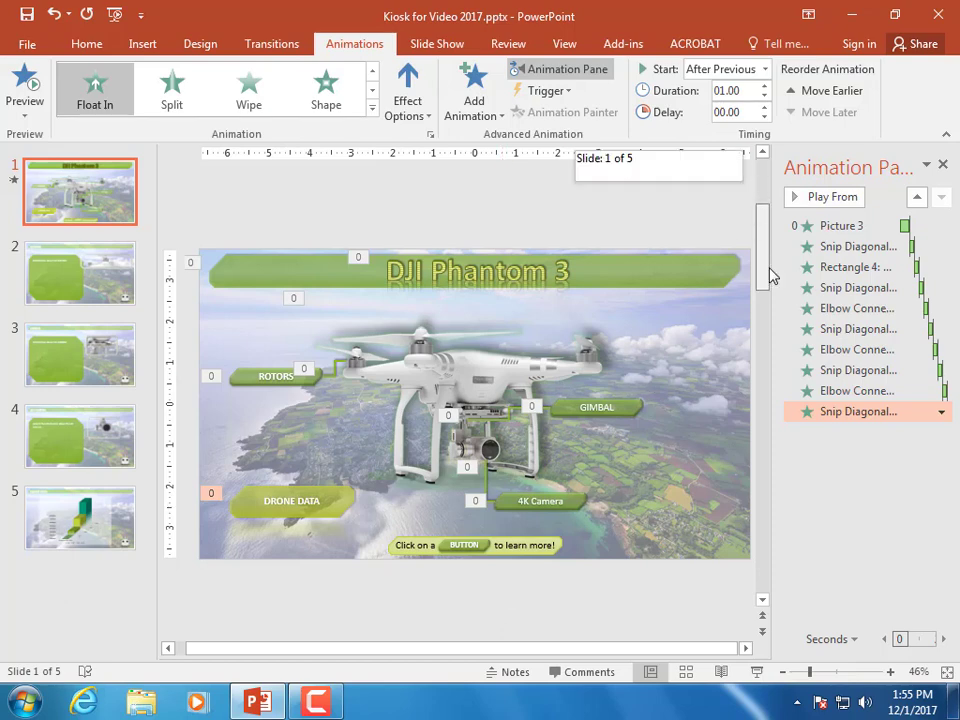
click(560, 544)
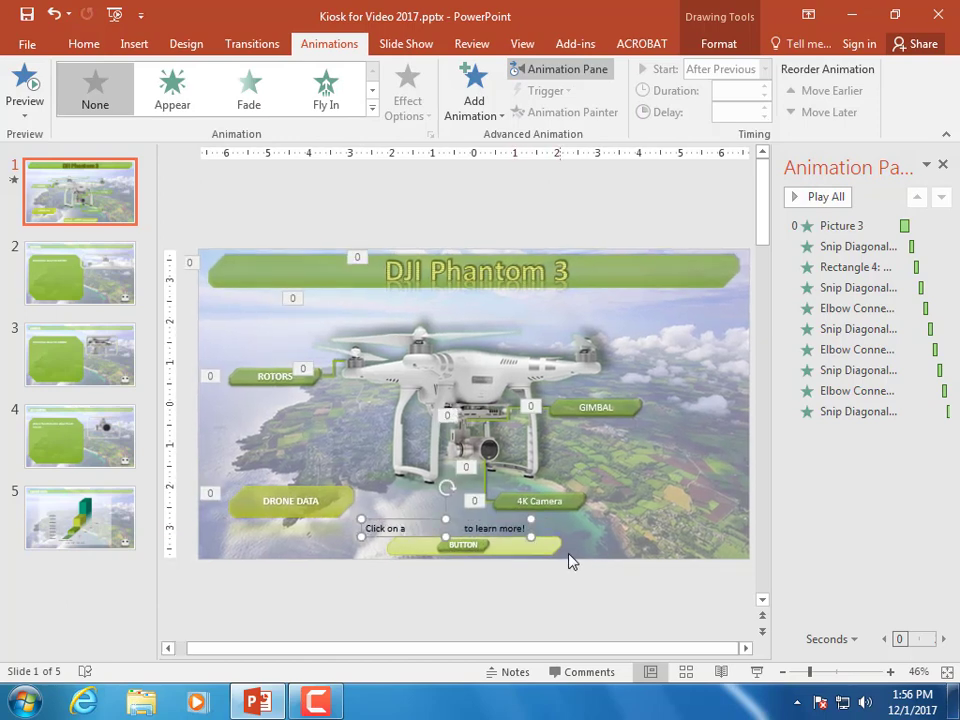
Apply a Fly In From Right entrance to the banner text, BUTTON shape and text box.
click(554, 544)
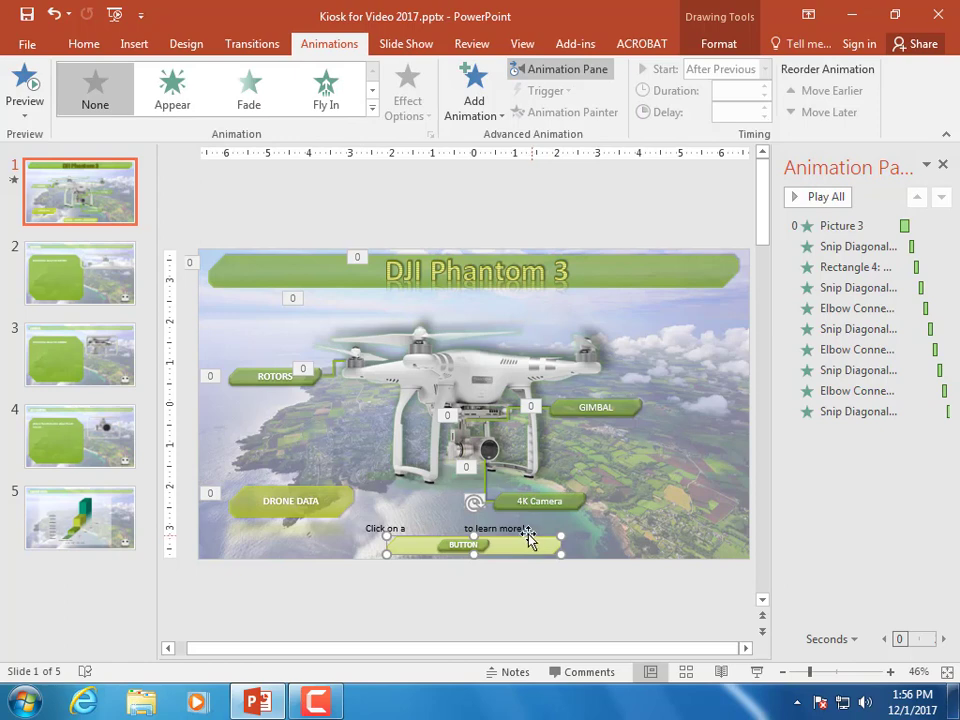
shift+click(514, 530)
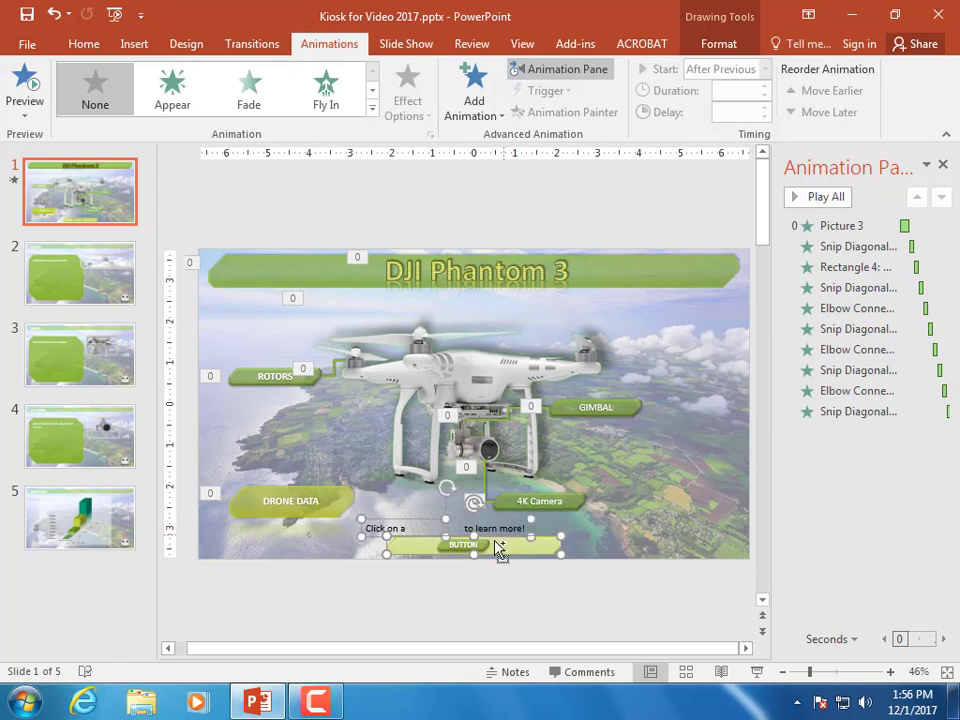
shift+click(483, 547)
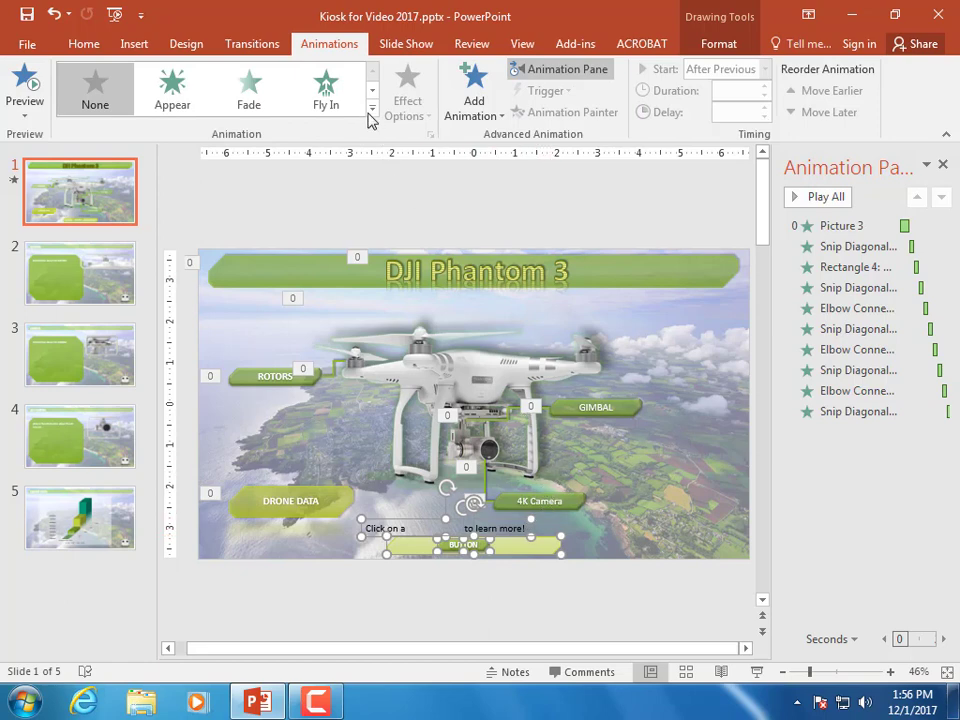
click(325, 88)
click(418, 118)
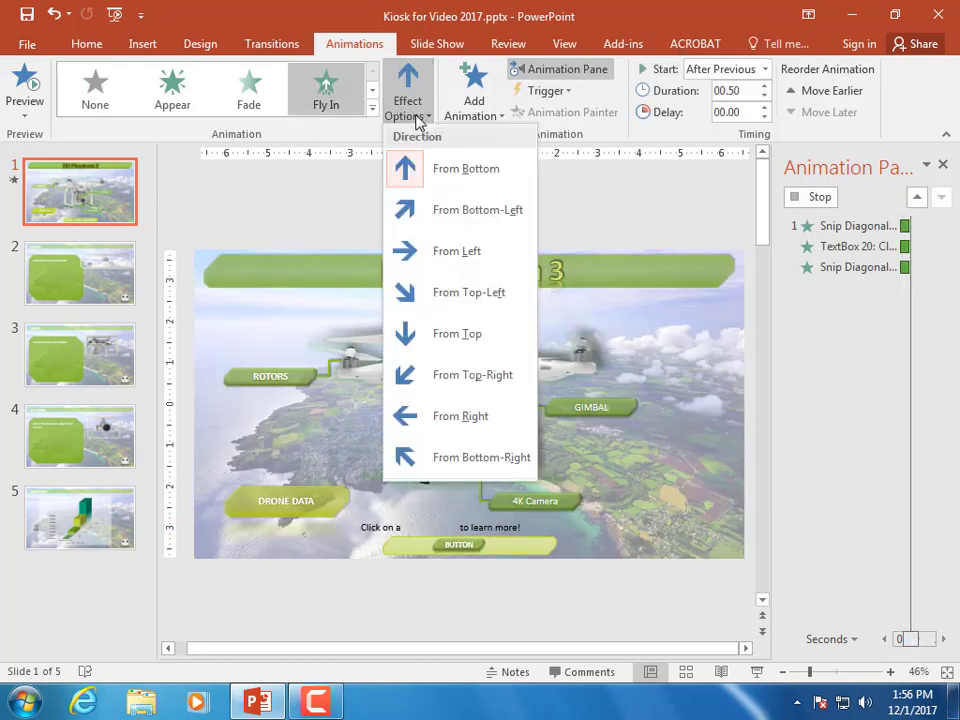
click(403, 414)
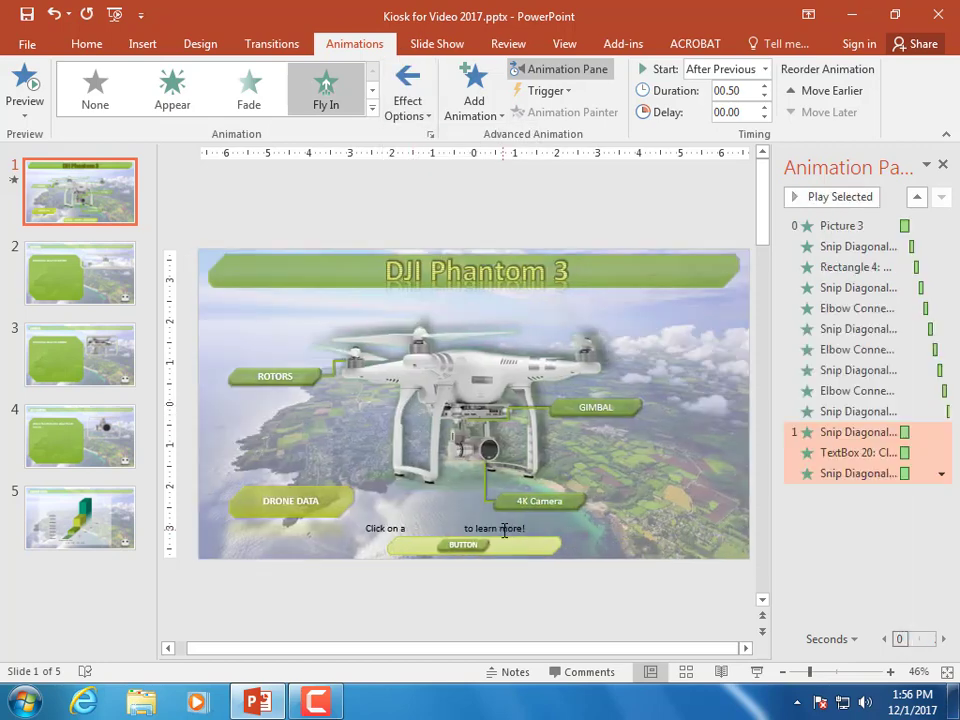
click(509, 529)
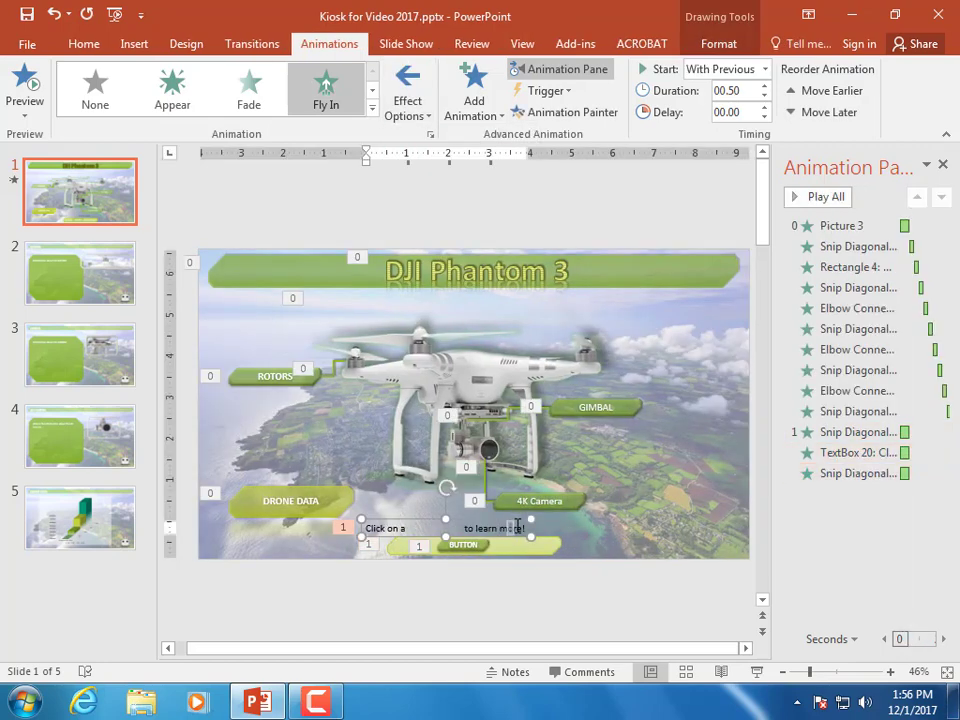
click(502, 521)
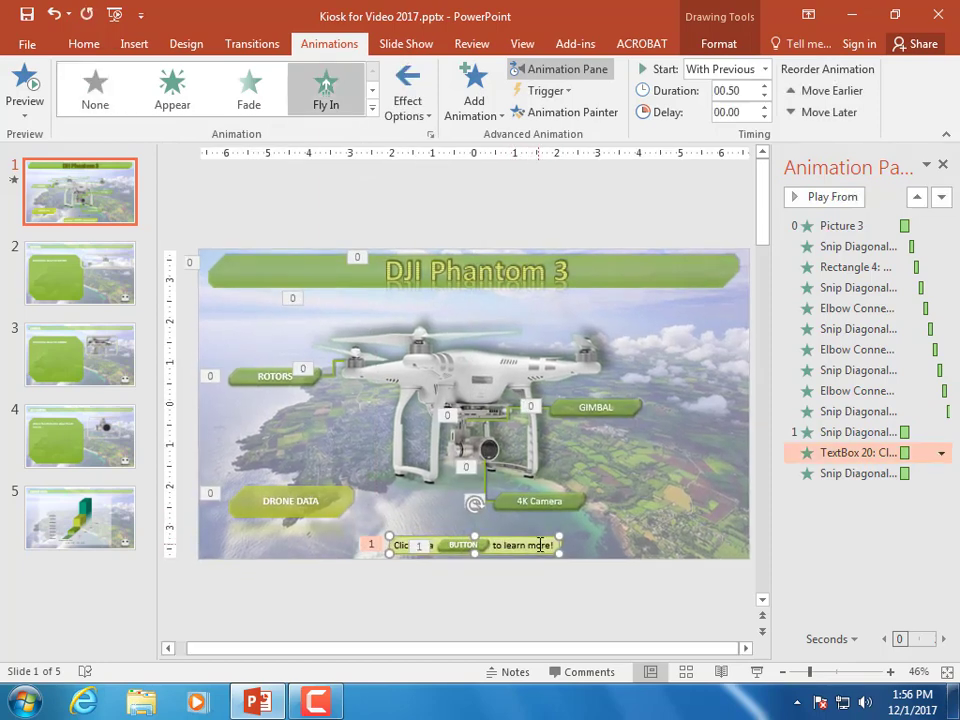
click(624, 561)
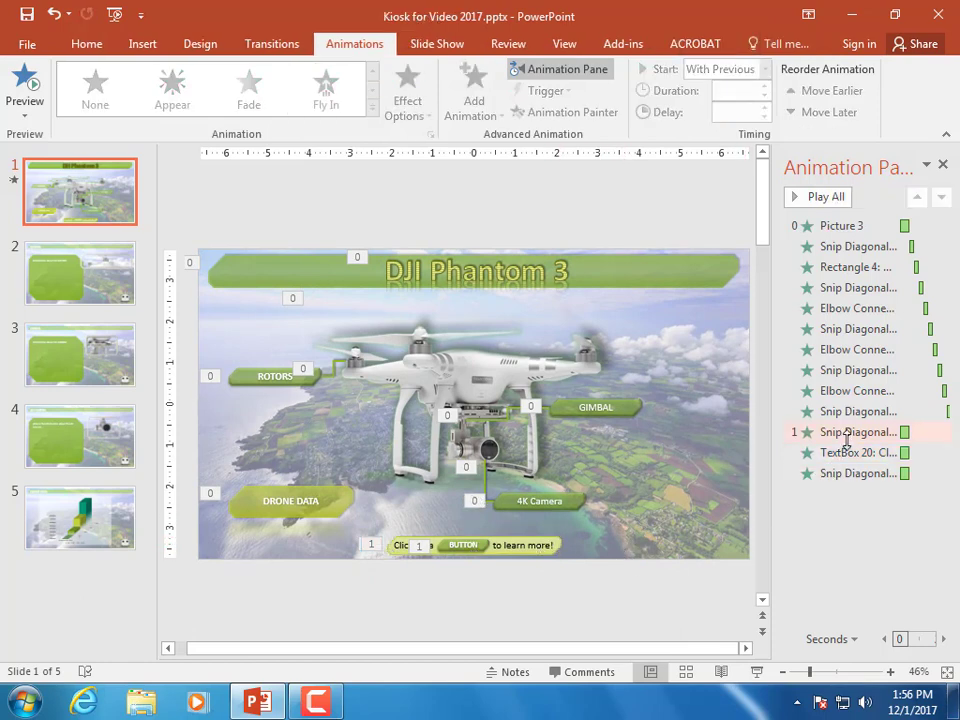
Set the banner's Fly In animations to start With Previous.
click(846, 435)
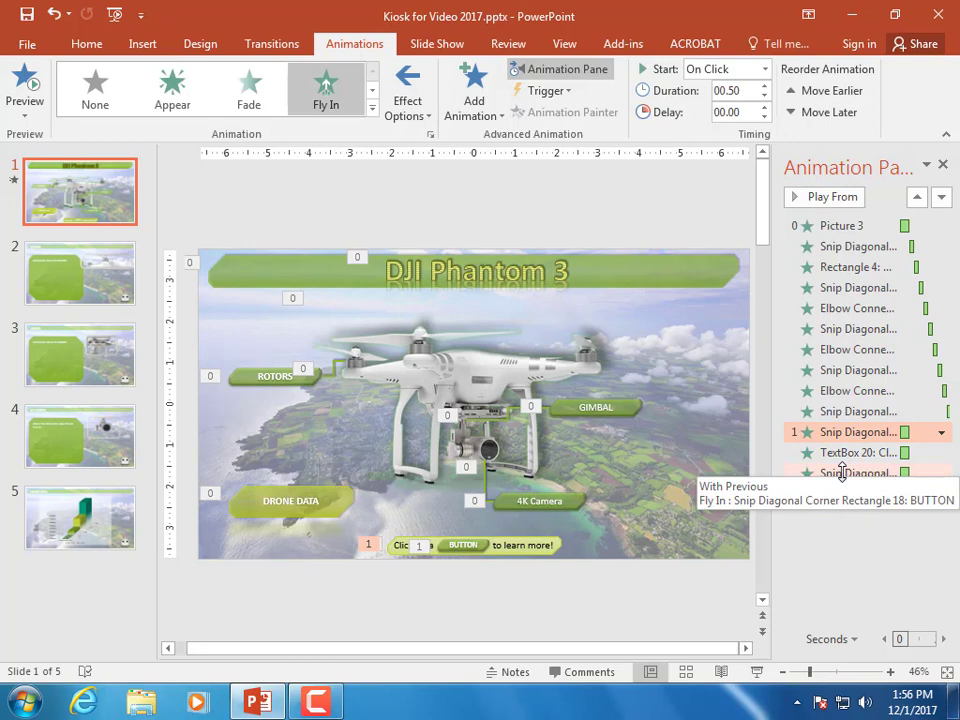
click(844, 453)
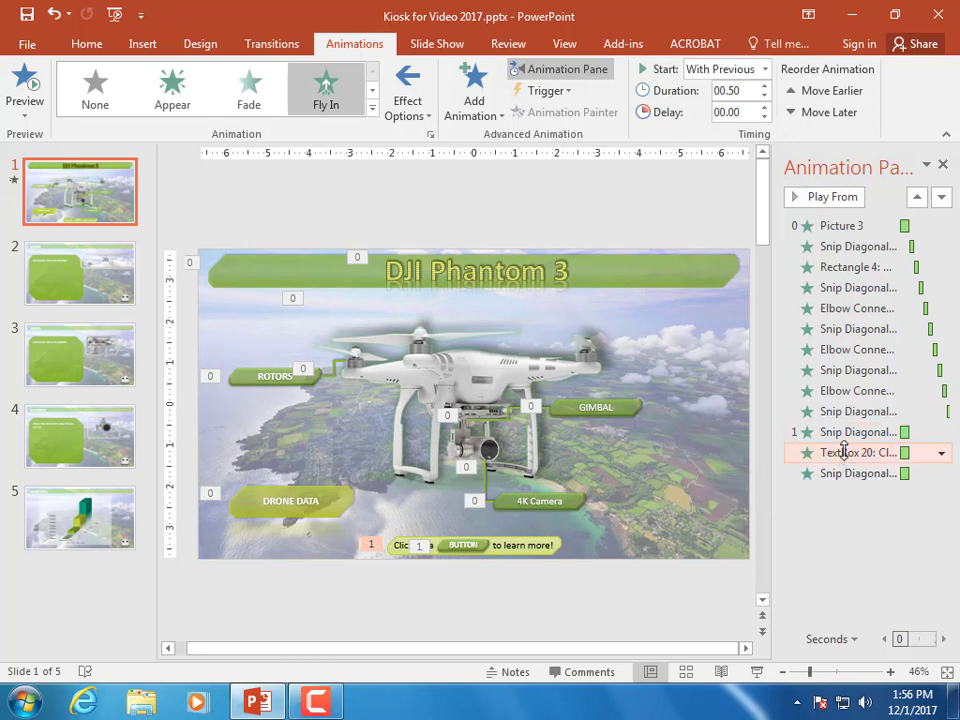
click(735, 69)
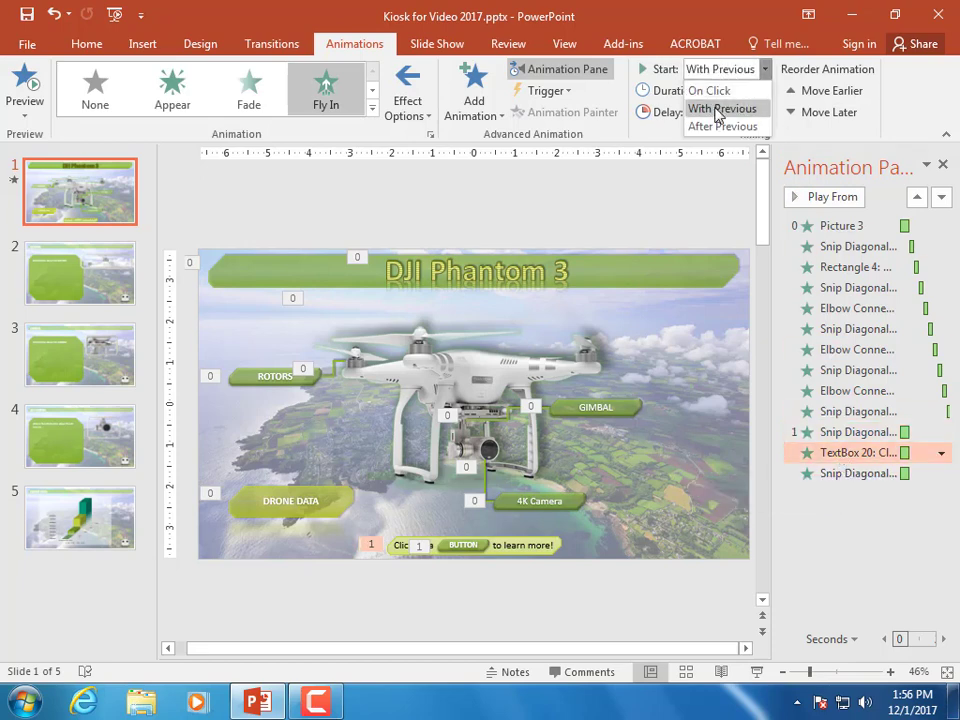
click(722, 108)
click(858, 473)
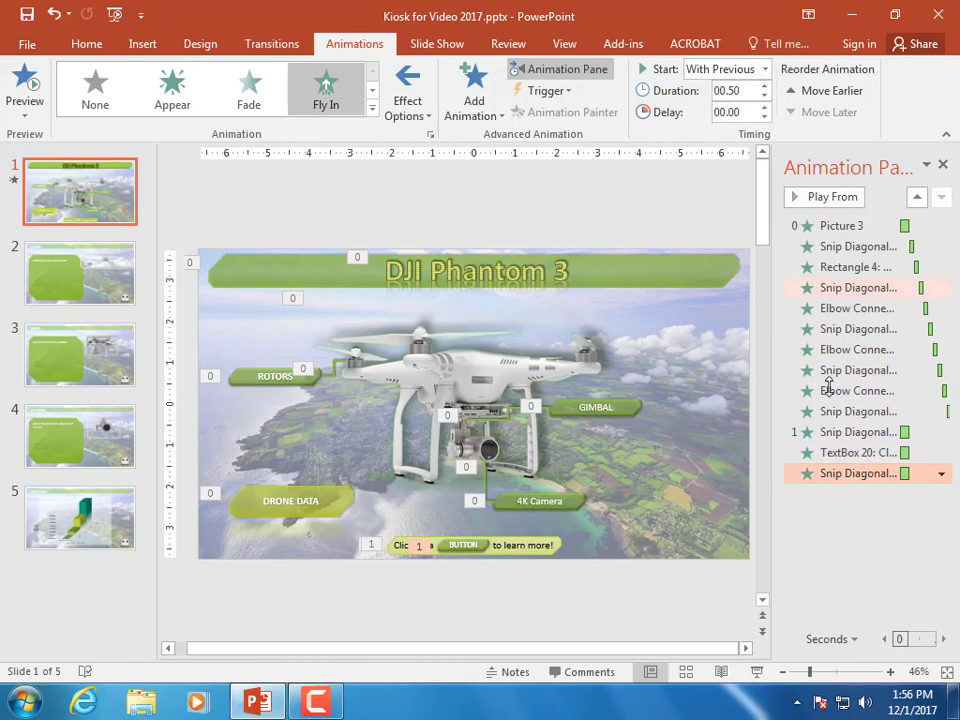
click(836, 431)
click(720, 72)
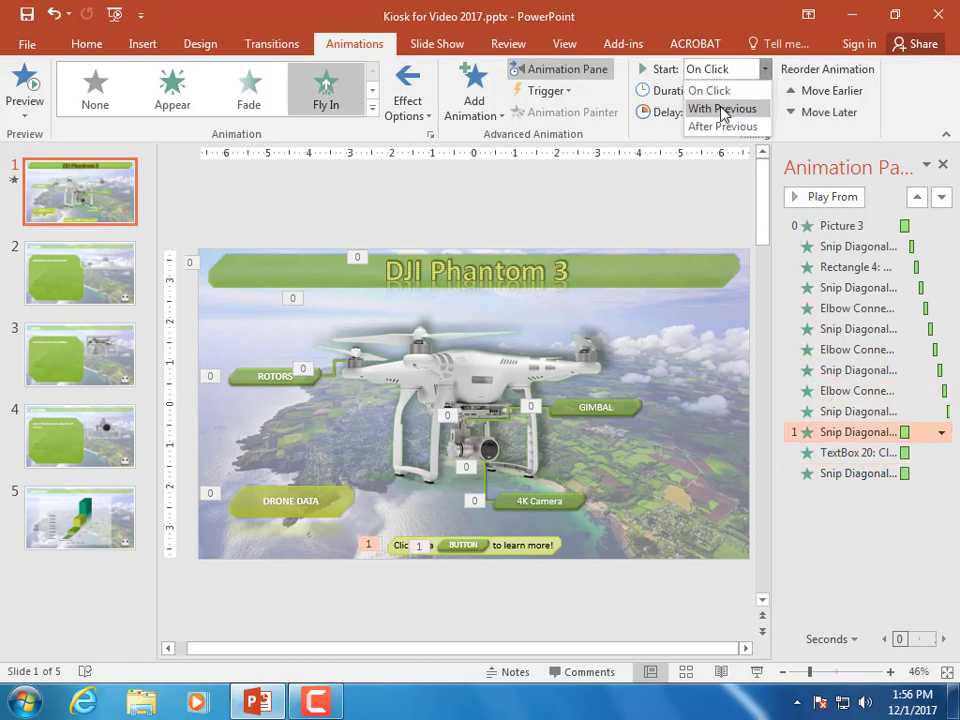
click(722, 108)
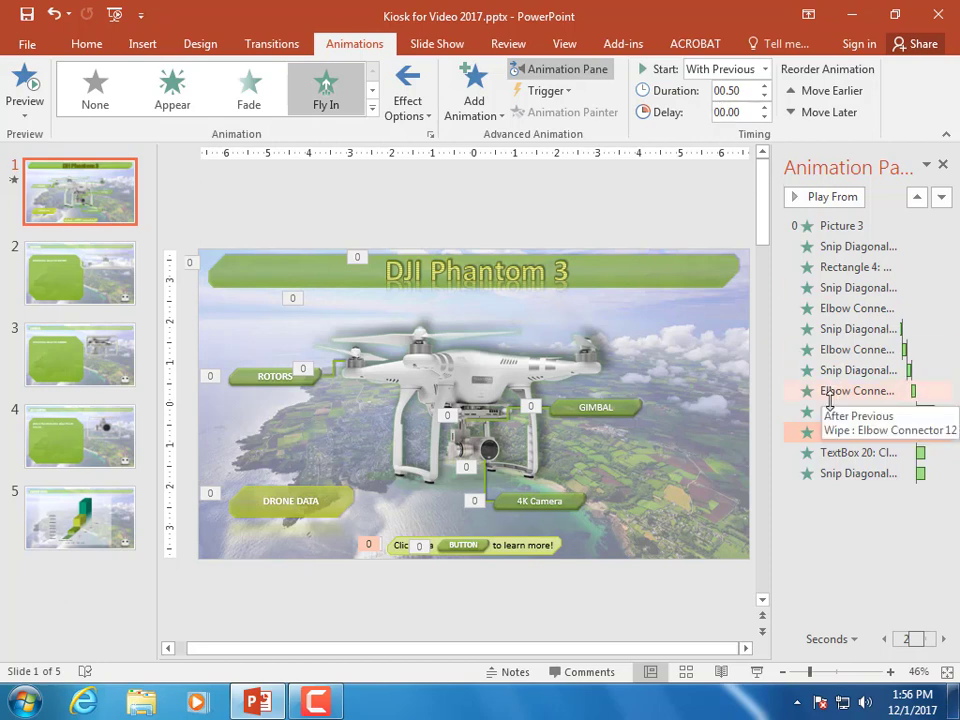
Preview the animations from DRONE DATA onward, then go to the ROTORS slide.
click(832, 411)
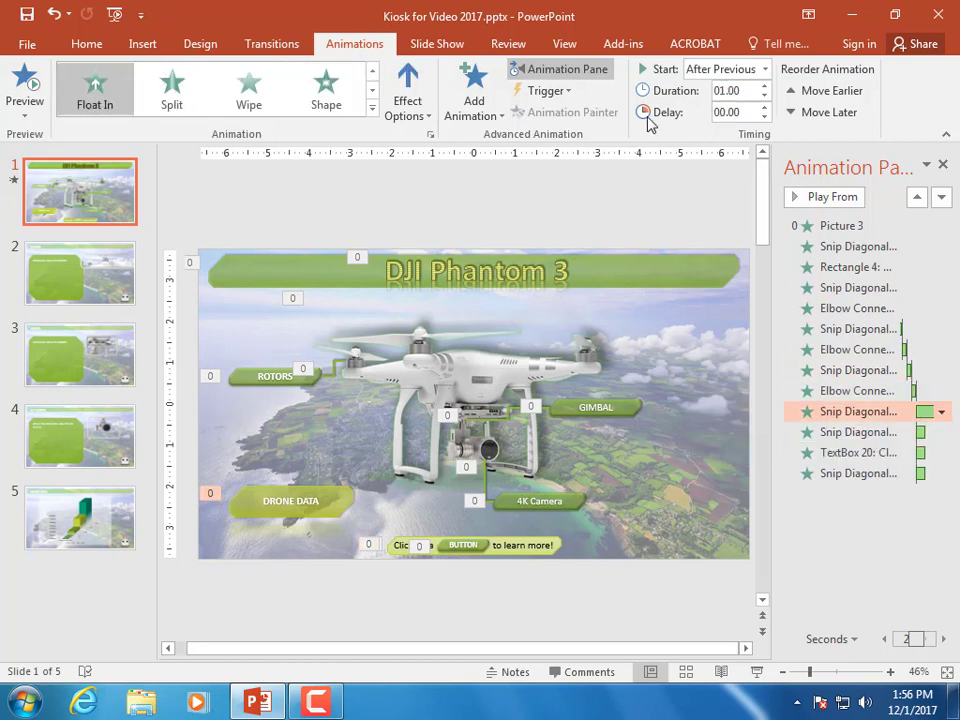
click(796, 201)
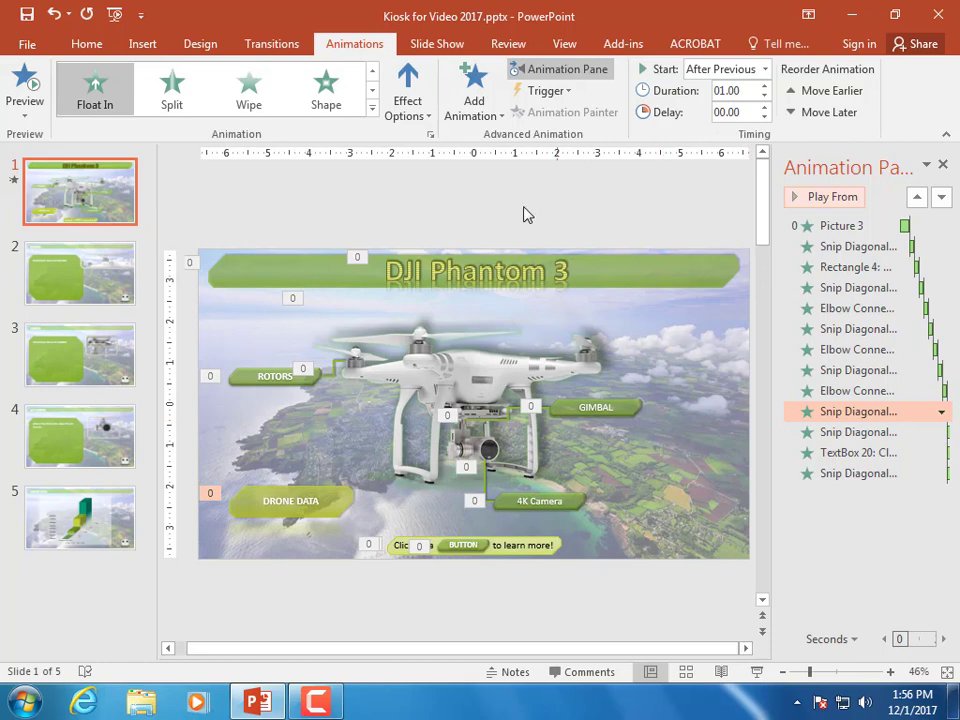
click(103, 295)
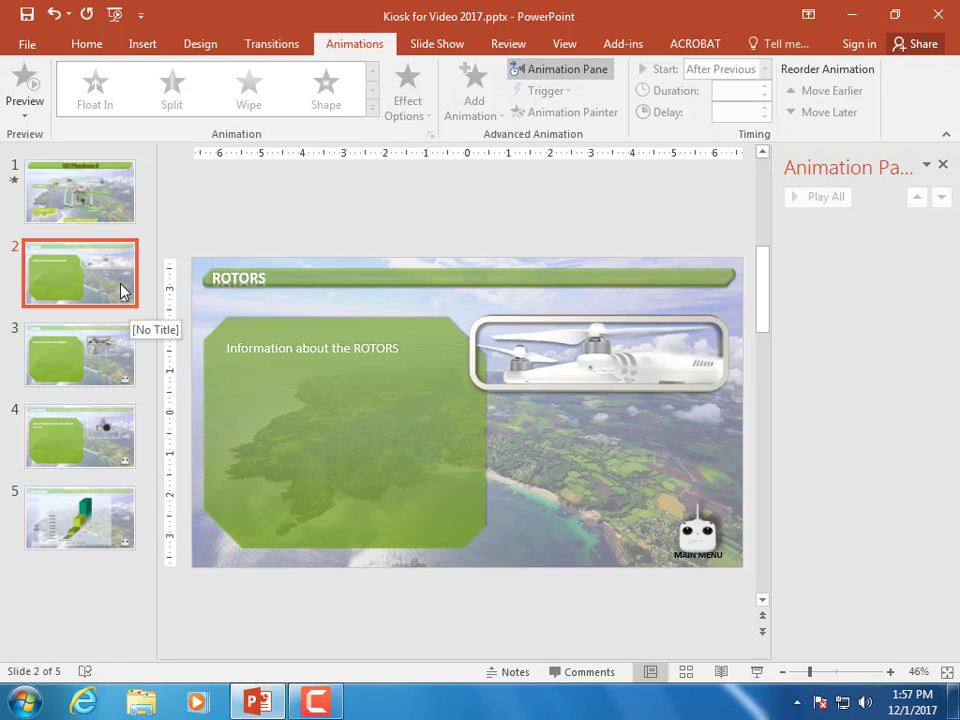
On the DRONE DATA slide, give the drone sales chart a Wipe entrance By Series.
click(93, 520)
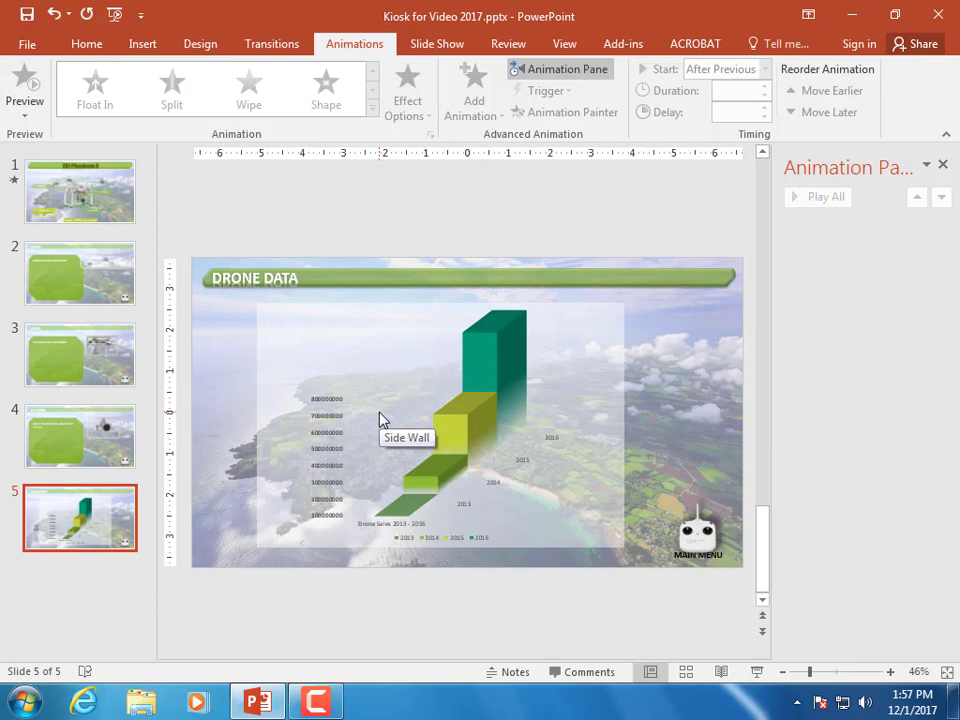
click(414, 321)
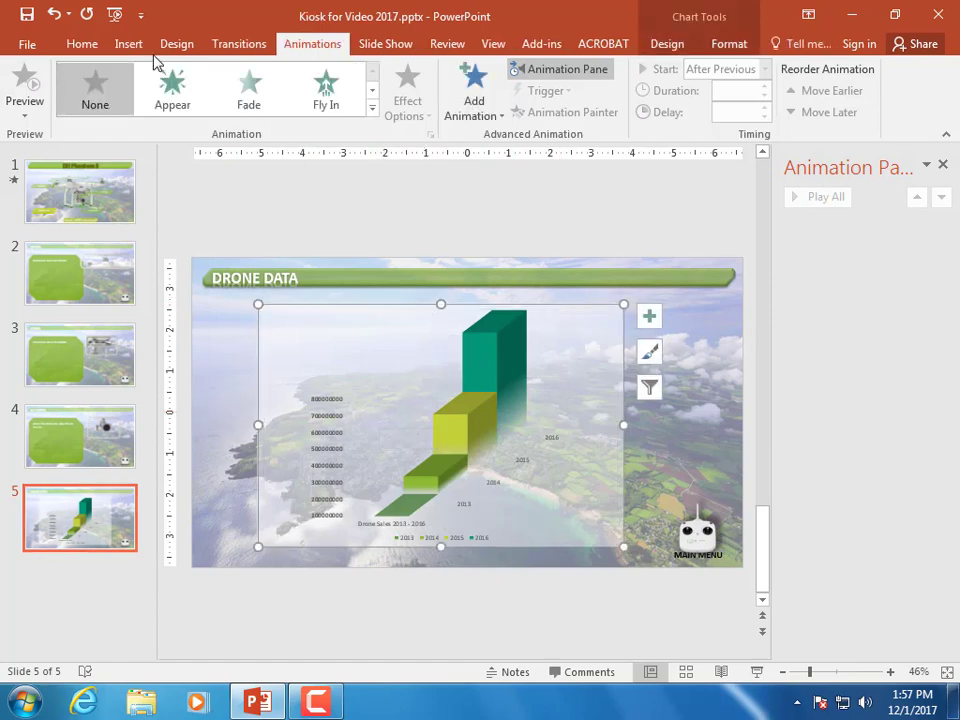
click(372, 108)
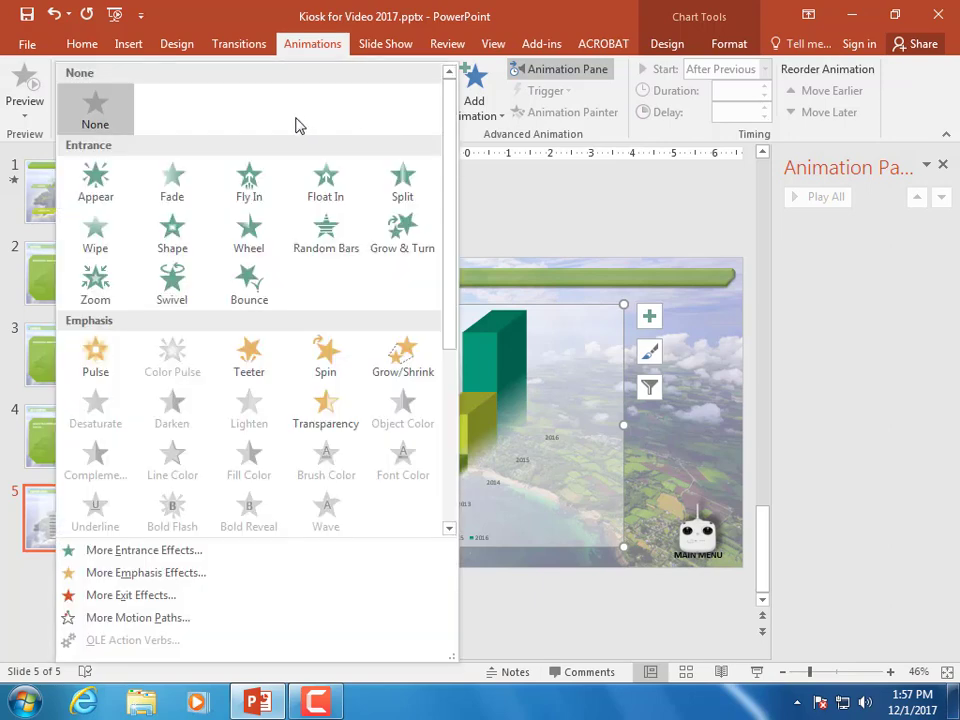
click(91, 229)
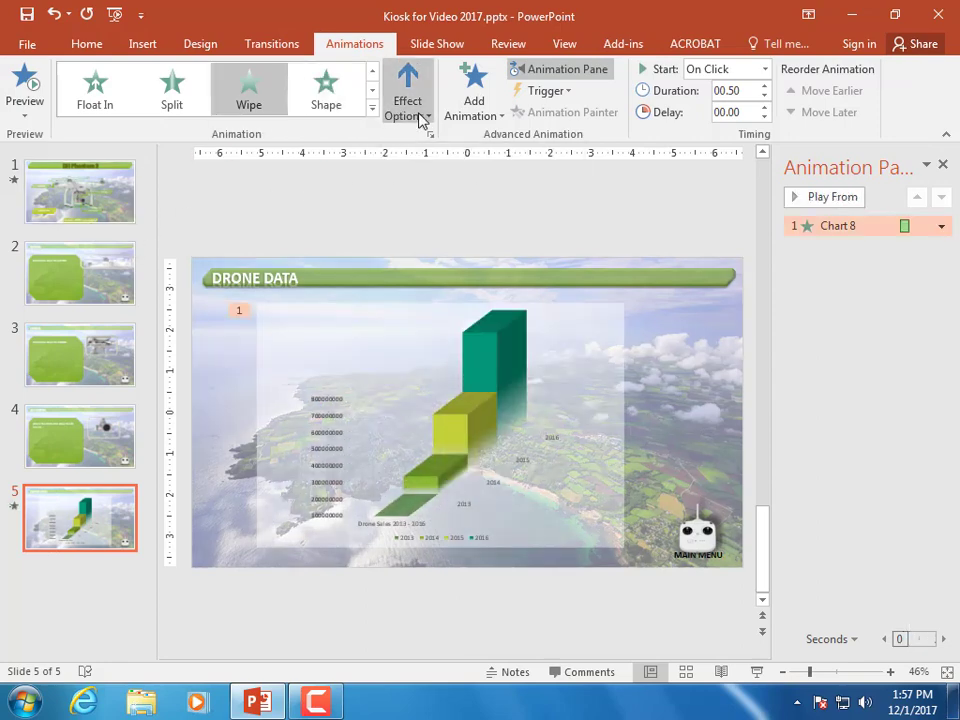
click(421, 118)
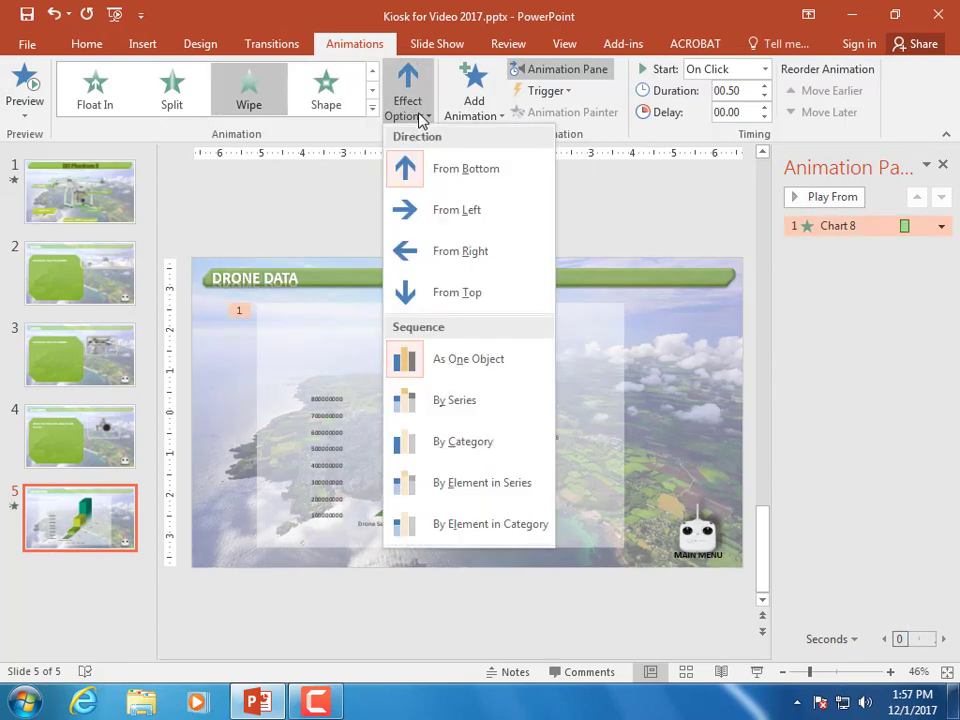
click(404, 402)
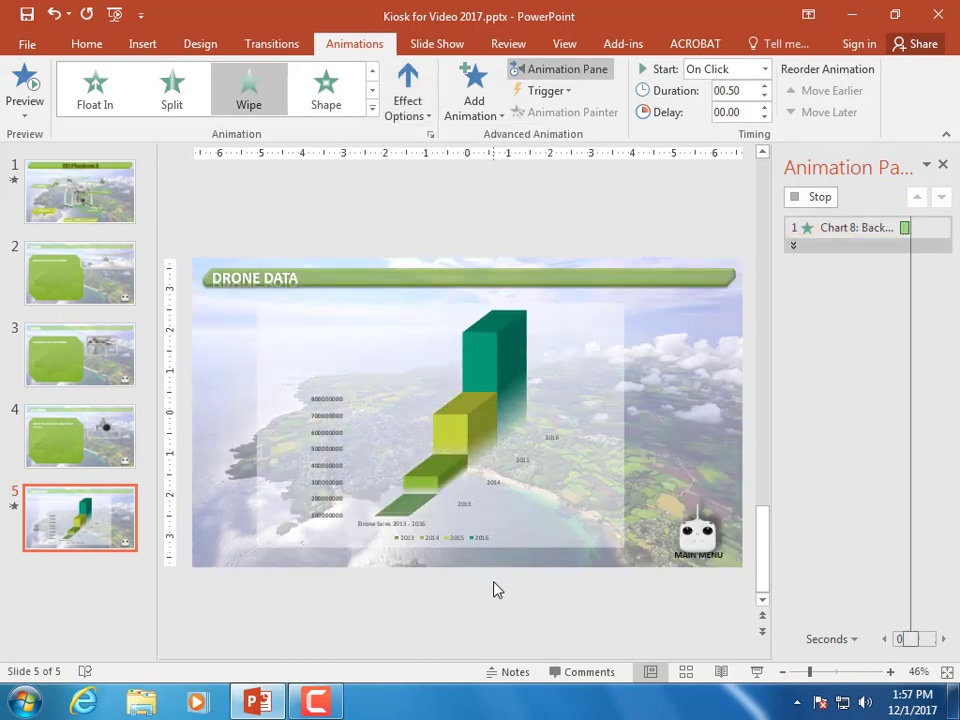
Make the chart Wipe start After Previous and return to the DJI Phantom 3 title slide.
click(765, 69)
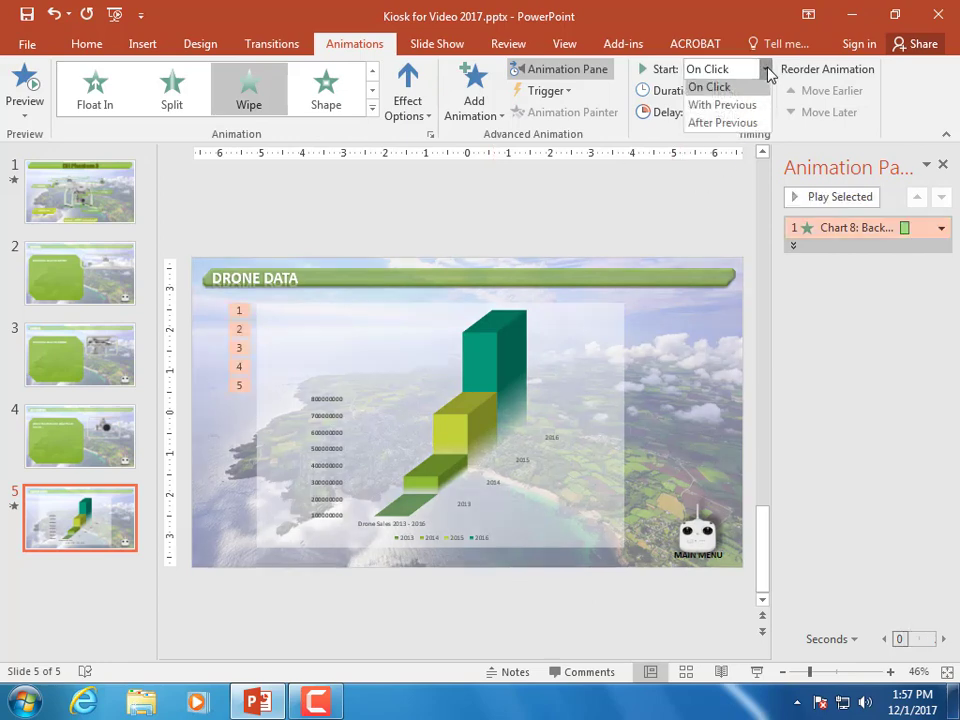
click(722, 127)
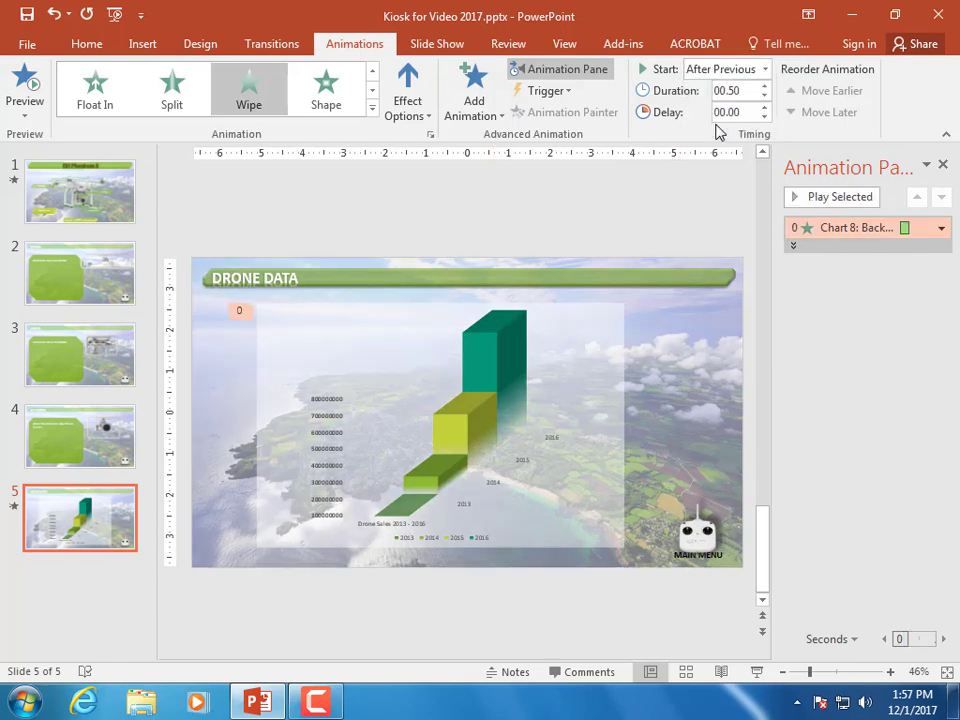
click(792, 247)
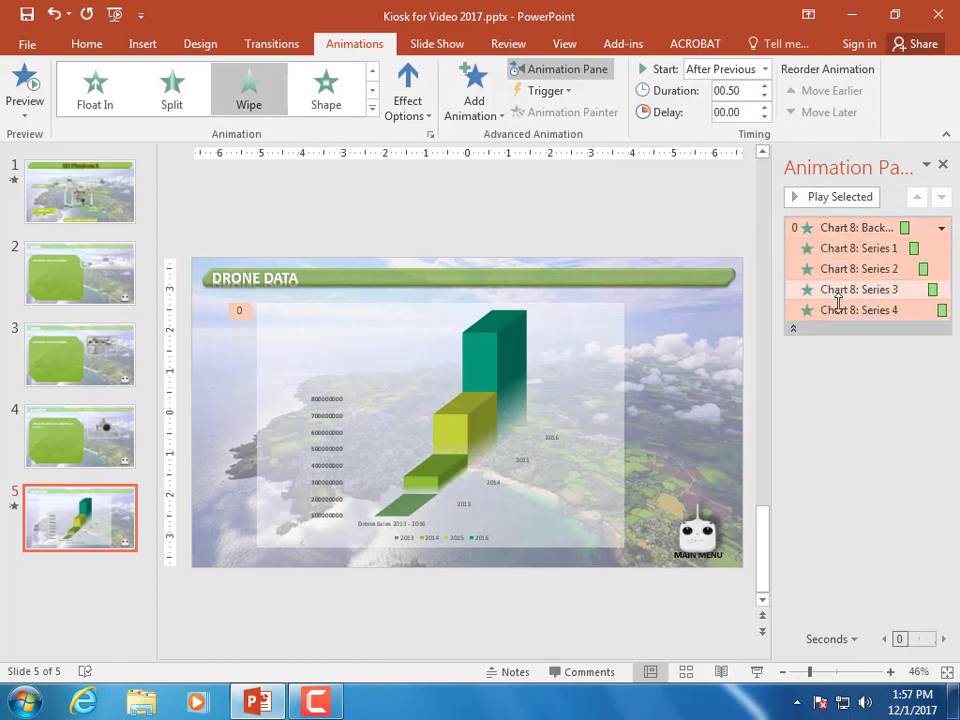
click(118, 205)
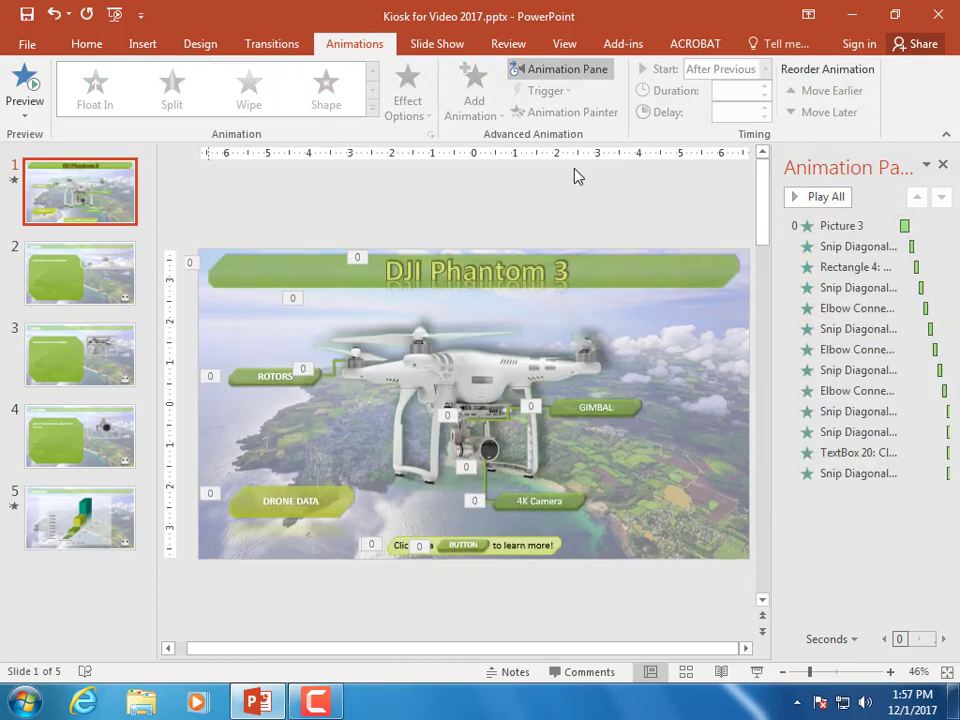
Close the Animation Pane and select the ROTORS label on the title slide.
click(942, 164)
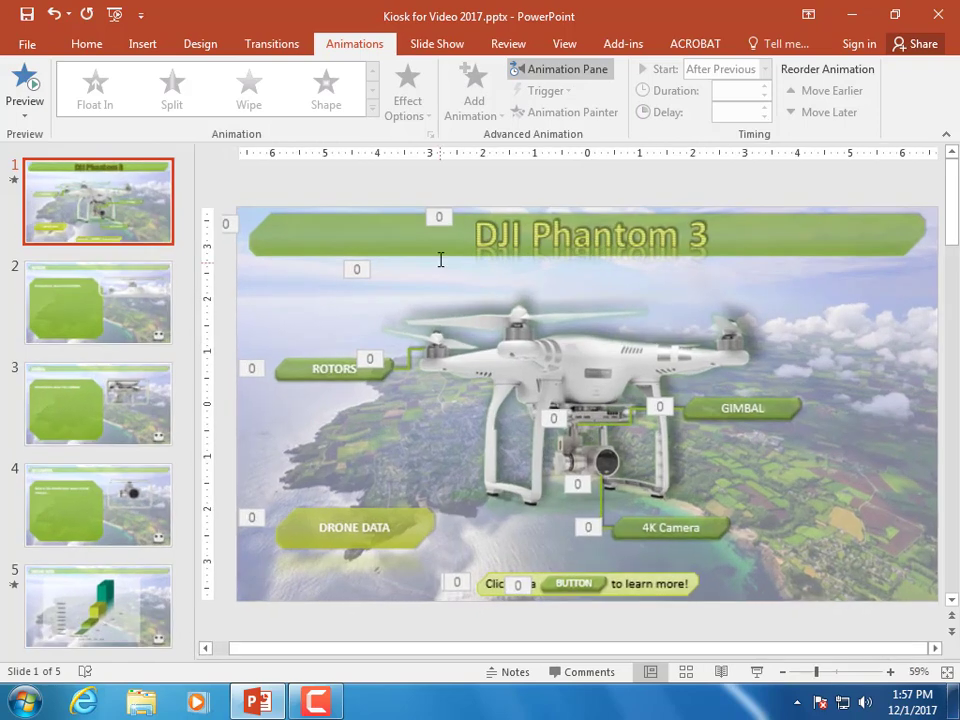
click(302, 368)
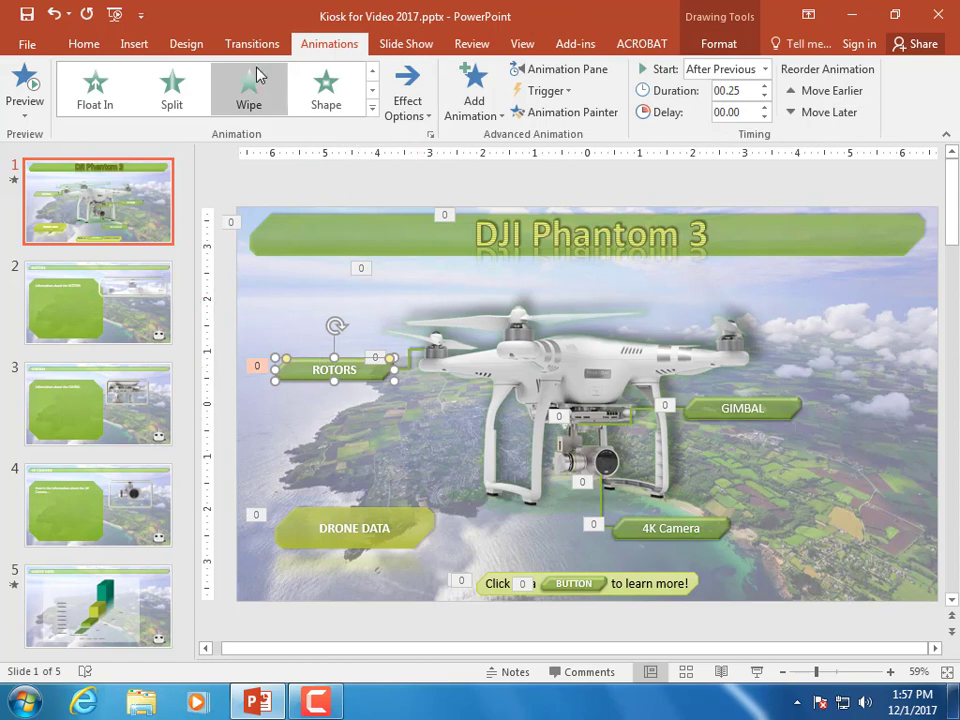
click(134, 43)
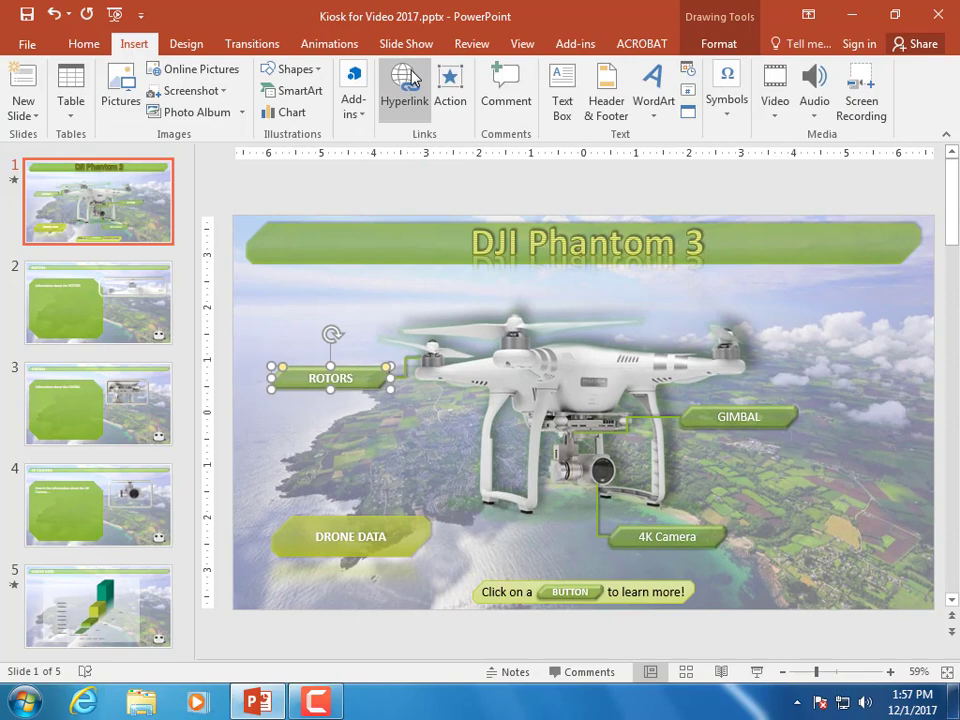
Hyperlink the ROTORS label to Slide 2 with the ScreenTip 'Learn more about the ROTORS'.
click(406, 85)
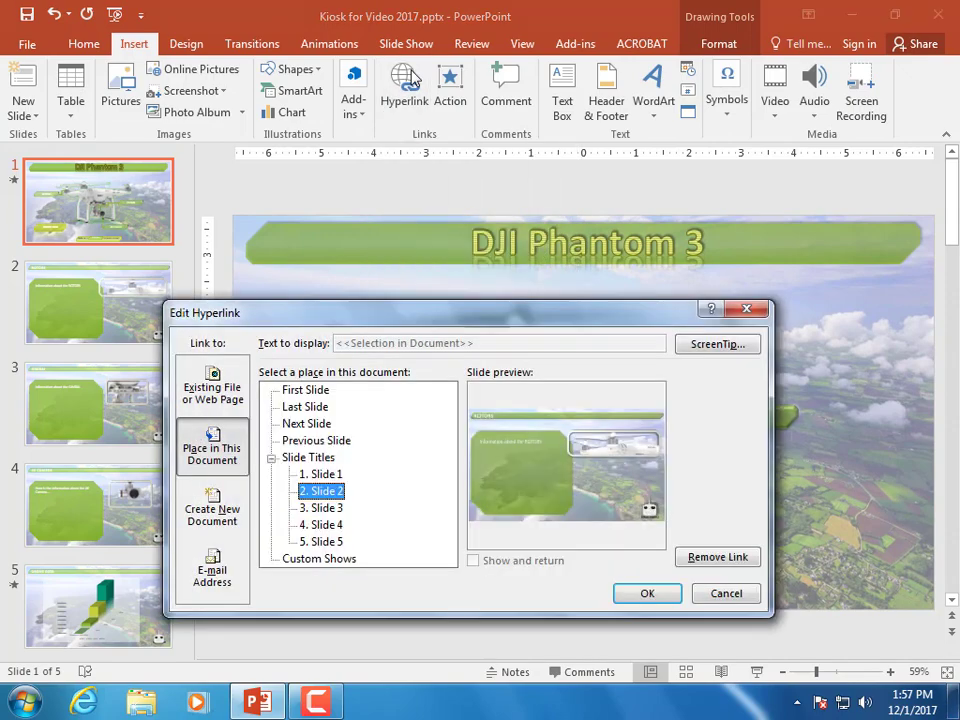
drag(418, 313, 475, 242)
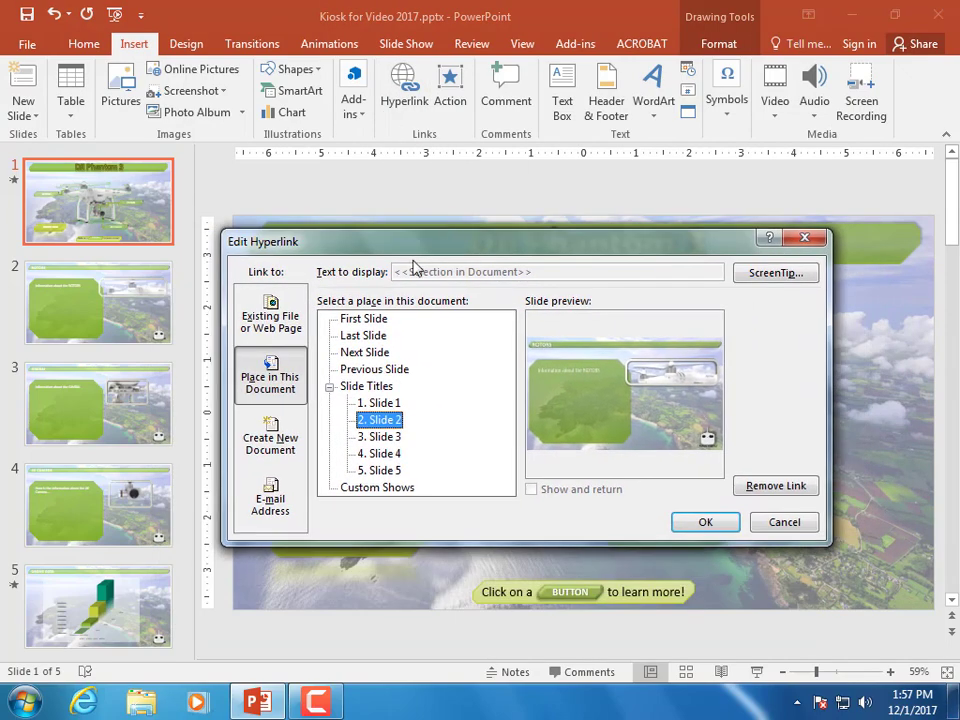
click(776, 273)
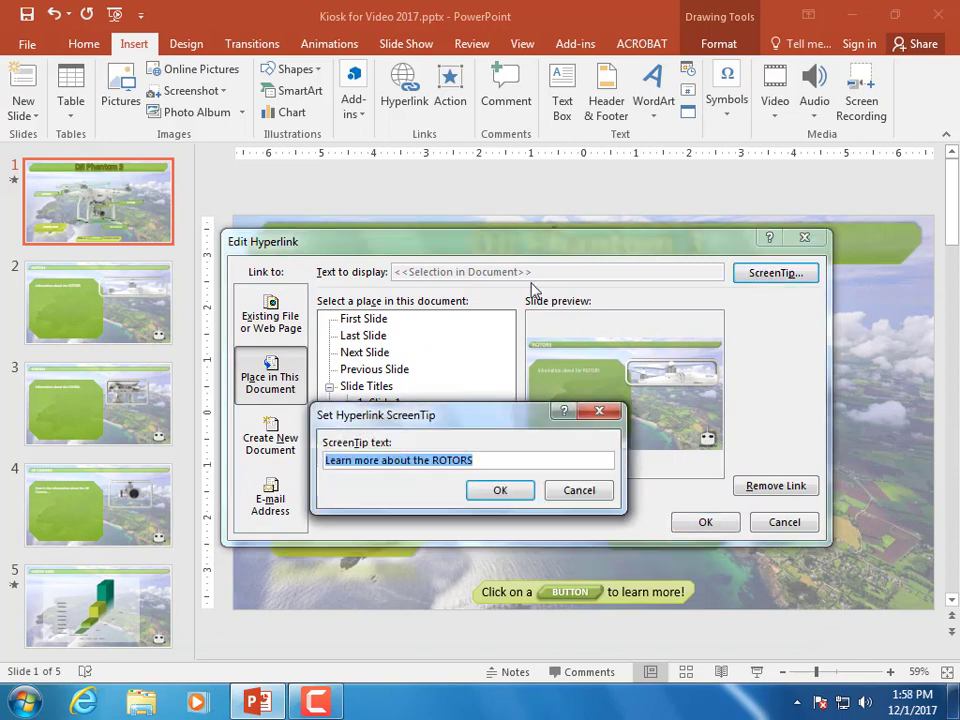
click(496, 491)
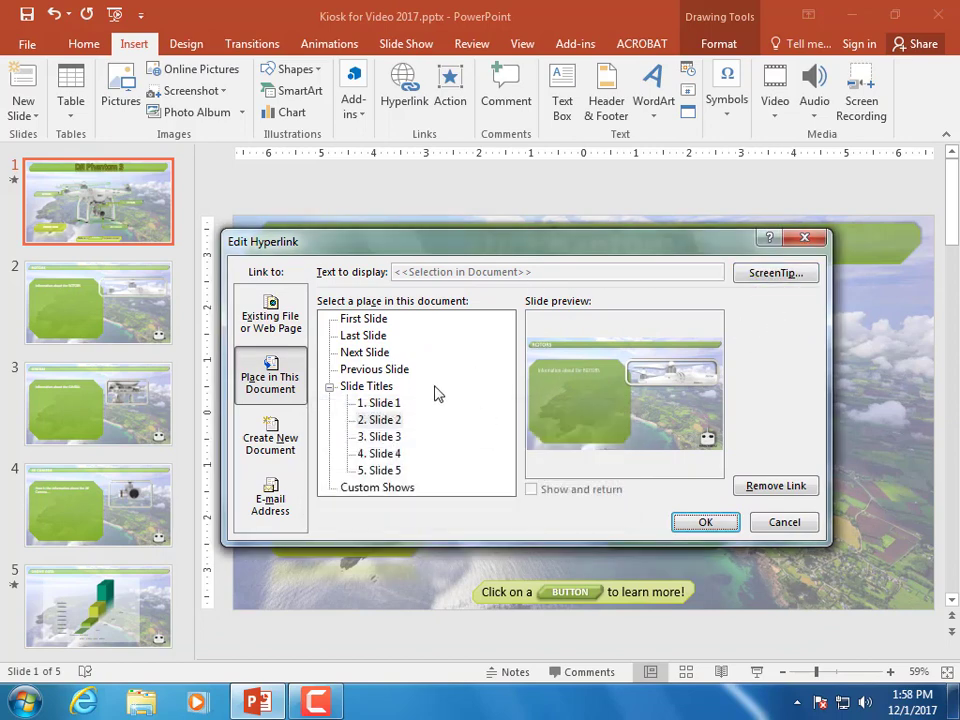
click(706, 523)
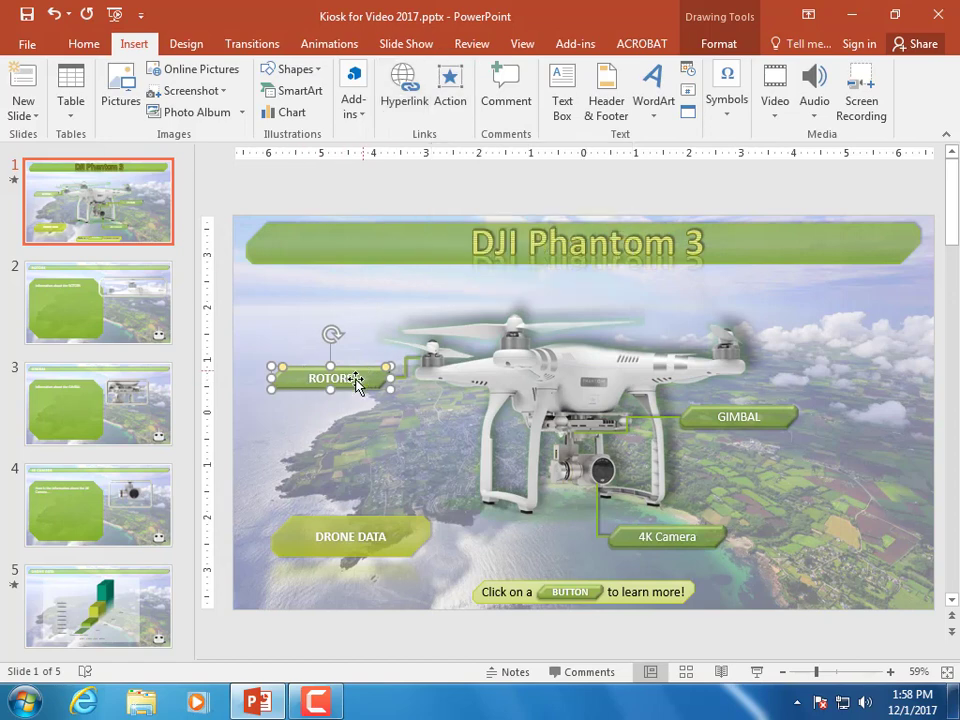
Make ROTORS play lightservo1.wav from the Object Kiosk for Video folder on mouse over.
click(450, 87)
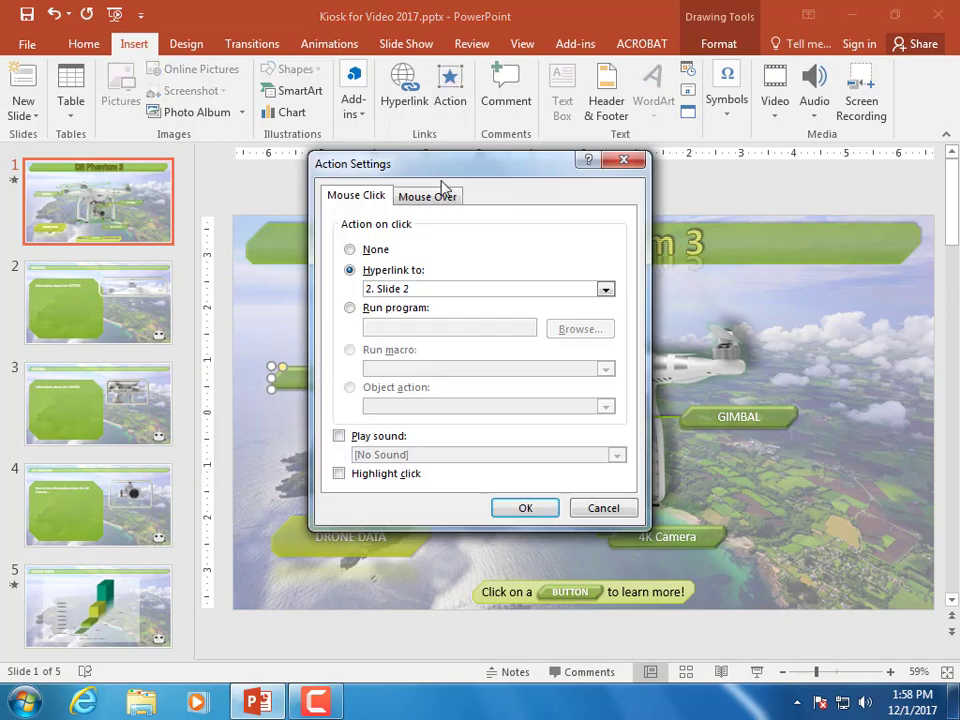
click(442, 199)
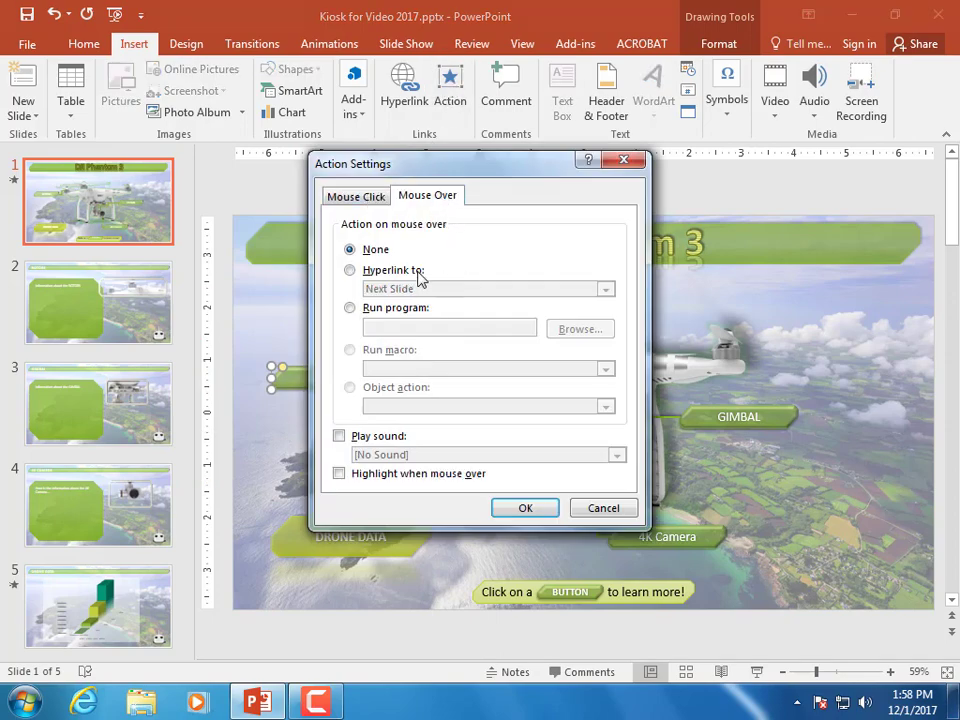
click(339, 437)
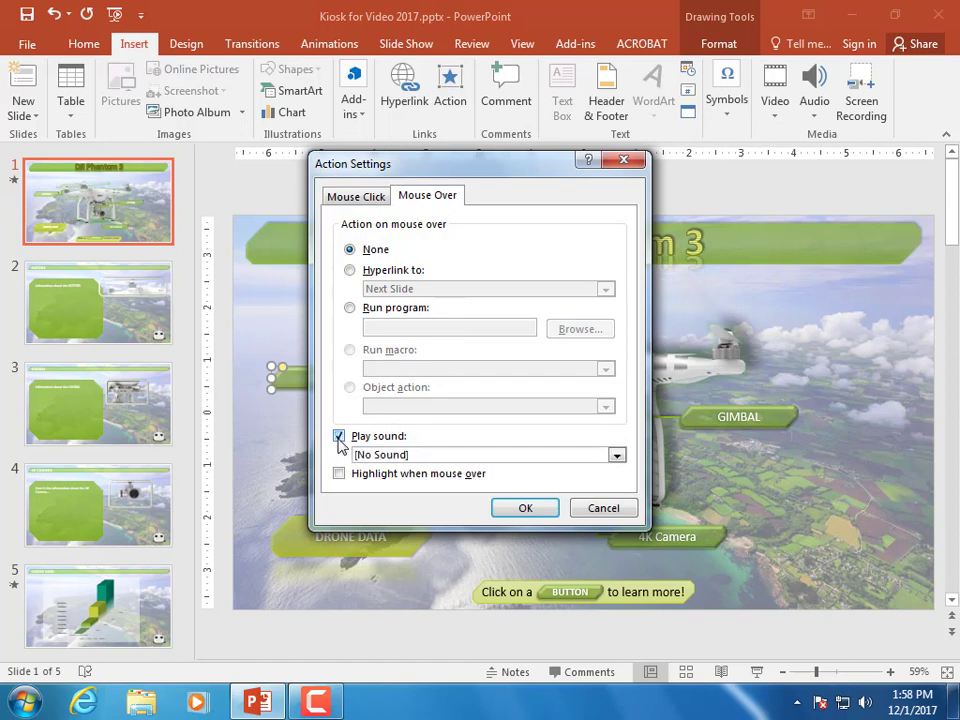
click(509, 457)
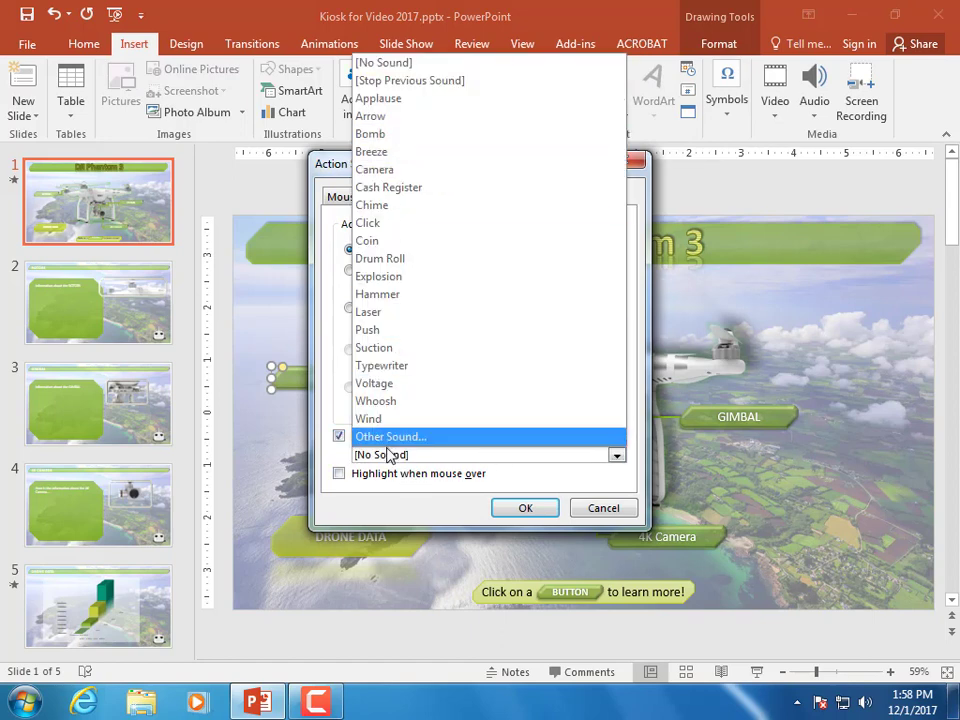
click(390, 440)
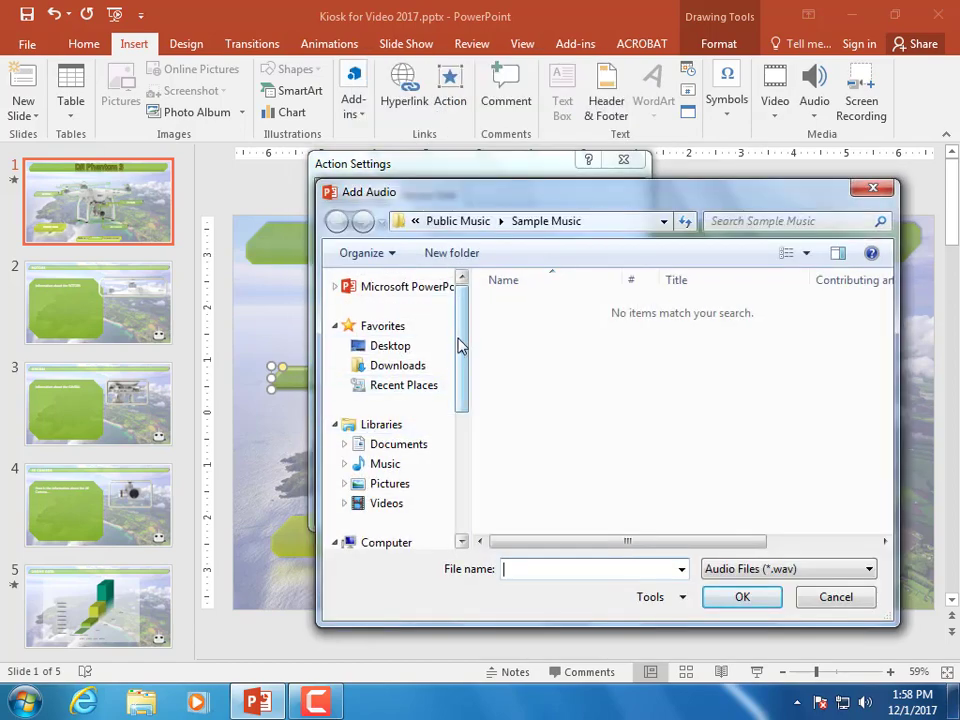
scroll(460, 345, down, 3)
click(405, 397)
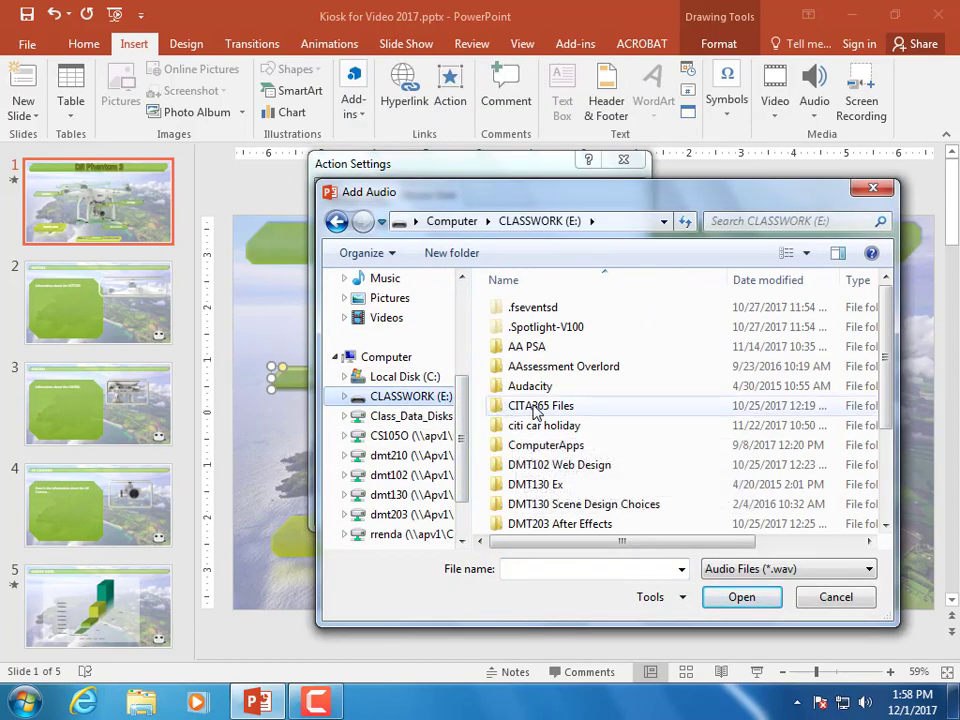
double_click(535, 407)
double_click(536, 446)
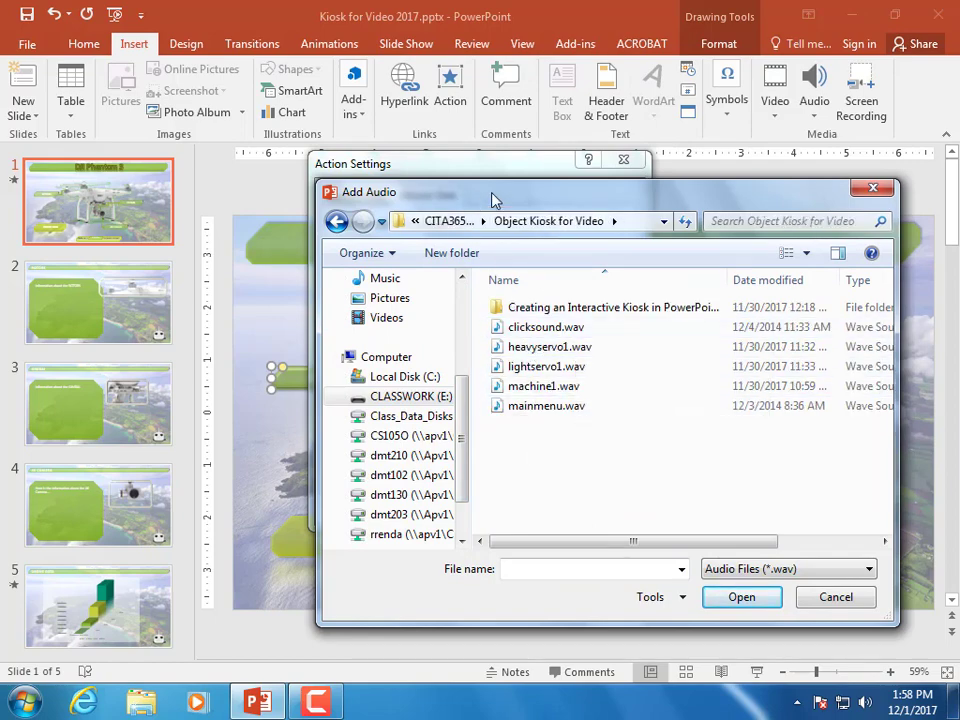
drag(493, 200, 578, 188)
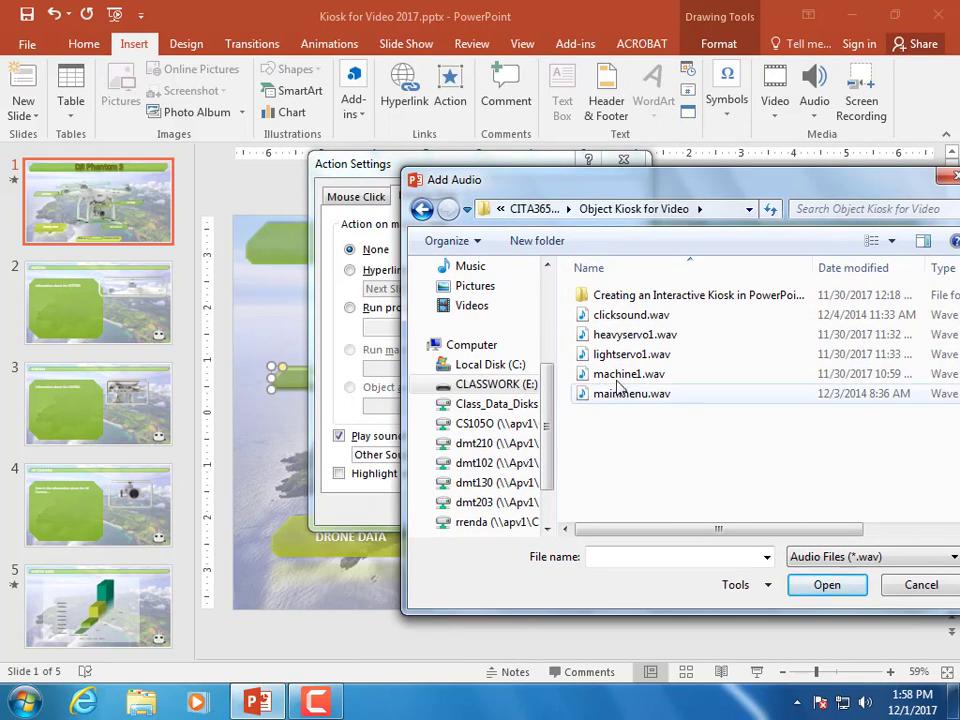
click(827, 584)
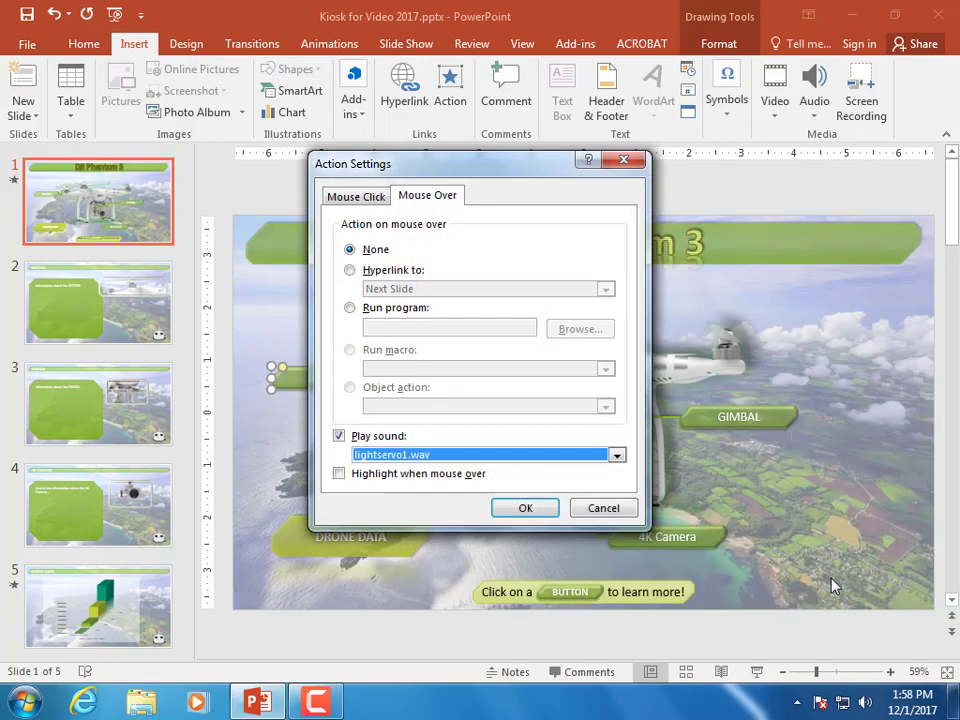
Set the ROTORS mouse-click sound to clicksound.wav and apply the action settings.
click(365, 198)
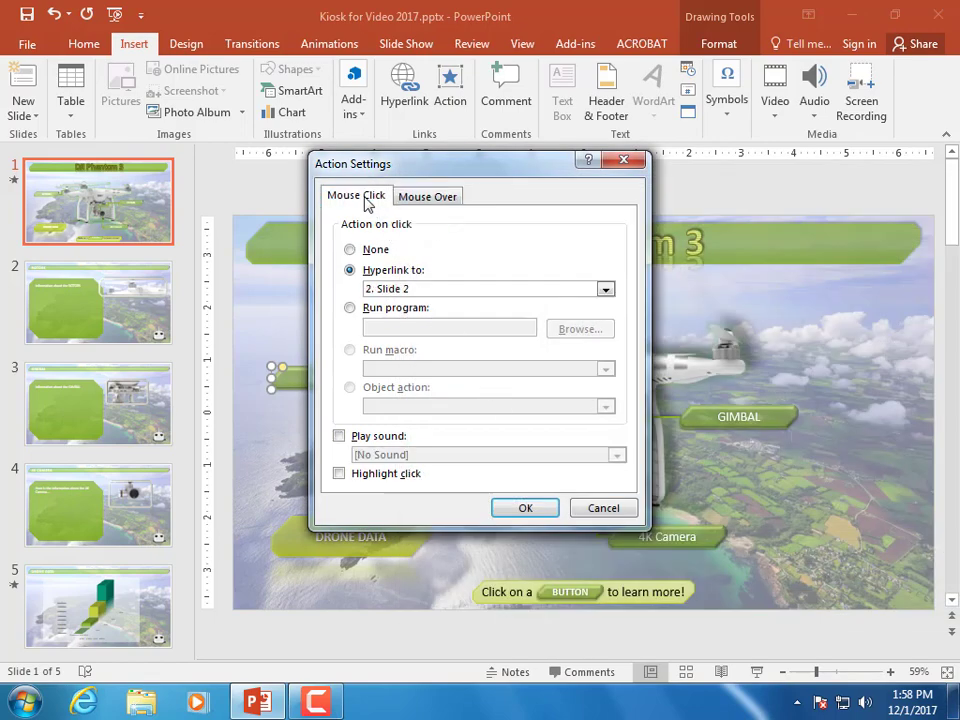
click(339, 437)
click(364, 455)
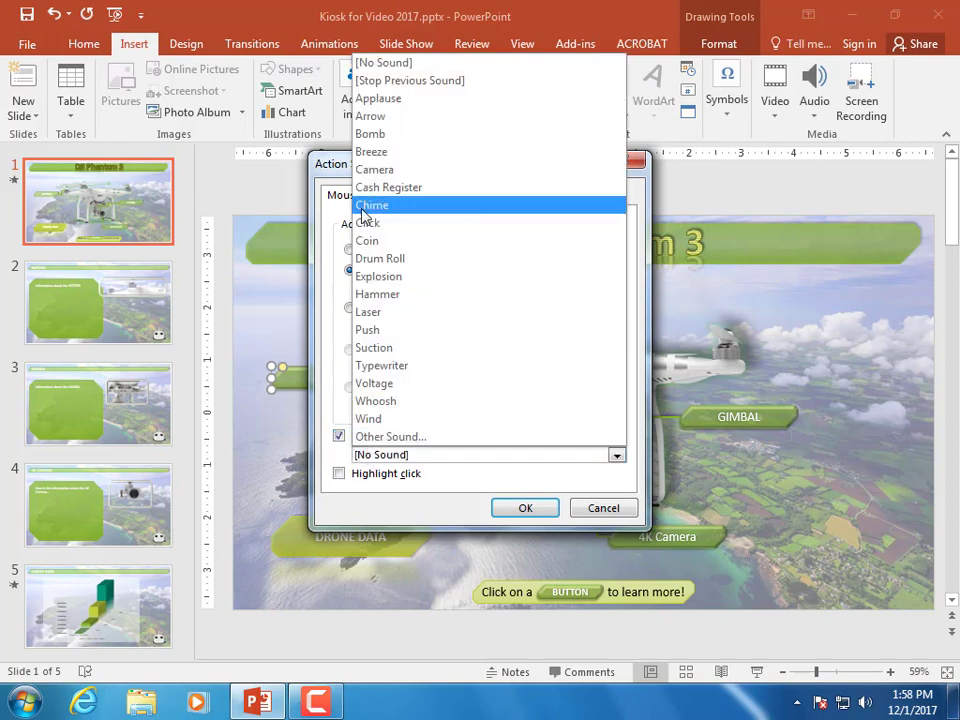
click(372, 437)
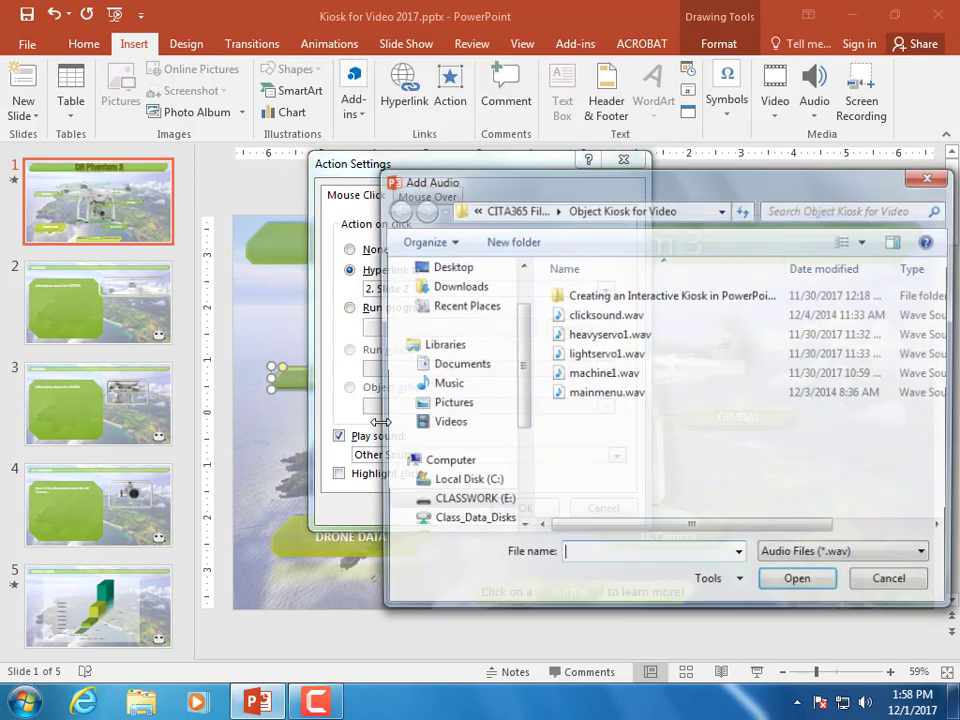
double_click(598, 315)
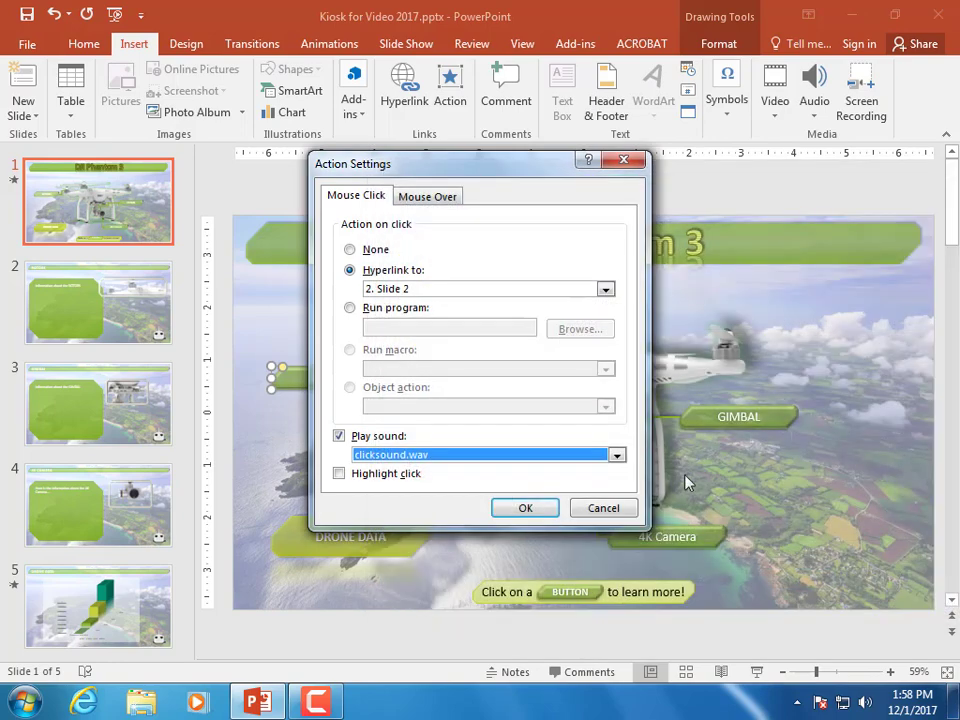
click(524, 508)
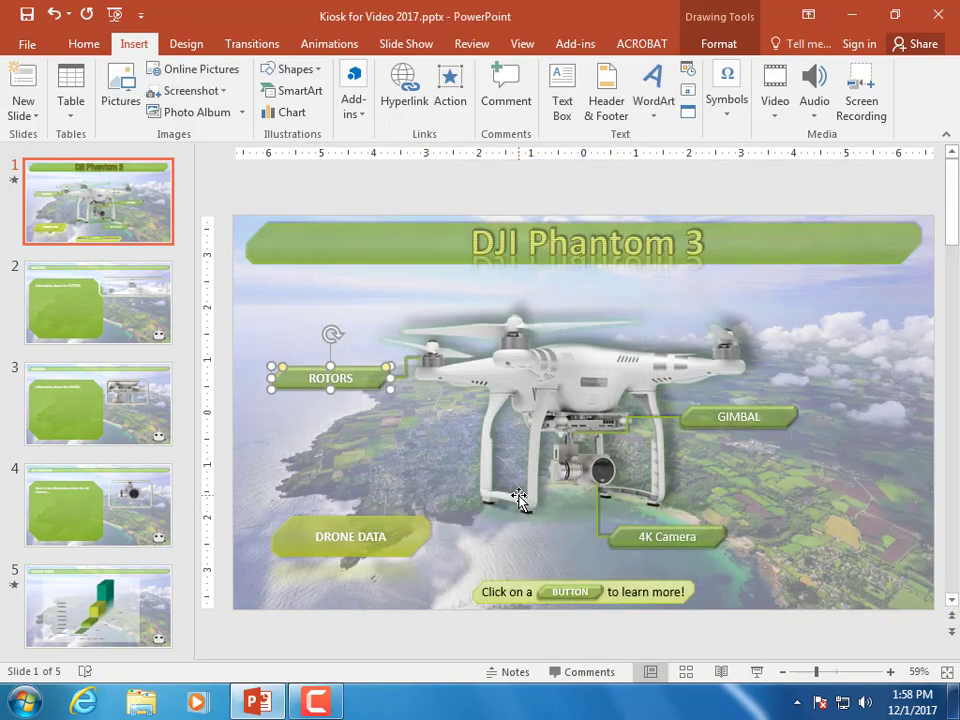
Give GIMBAL a lightservo1.wav mouse-over sound and a clicksound.wav mouse-click sound.
click(706, 410)
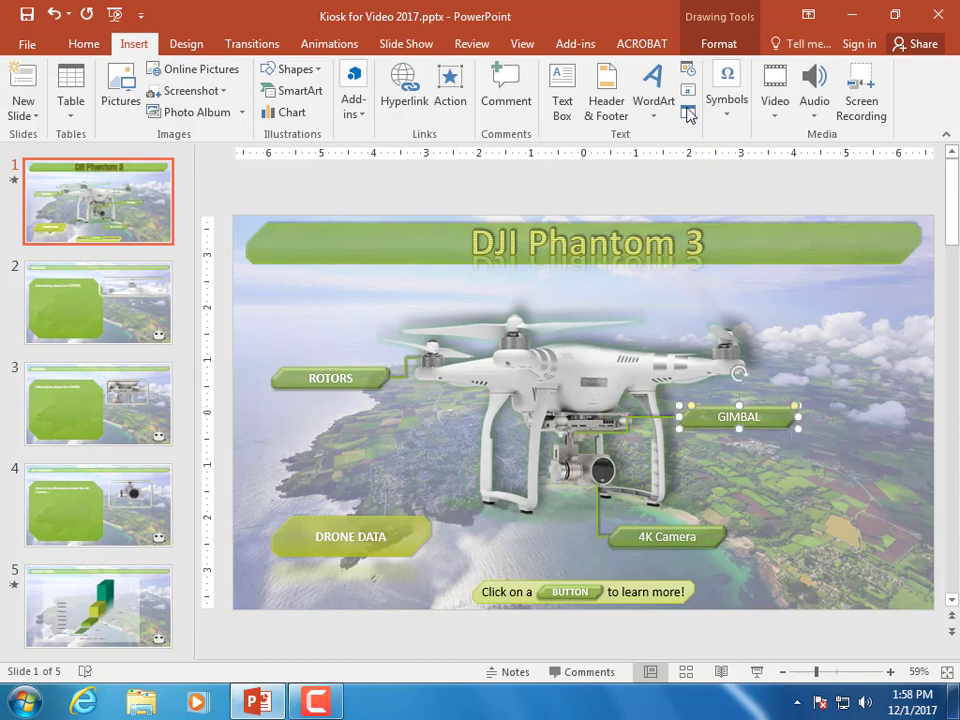
click(450, 88)
click(447, 198)
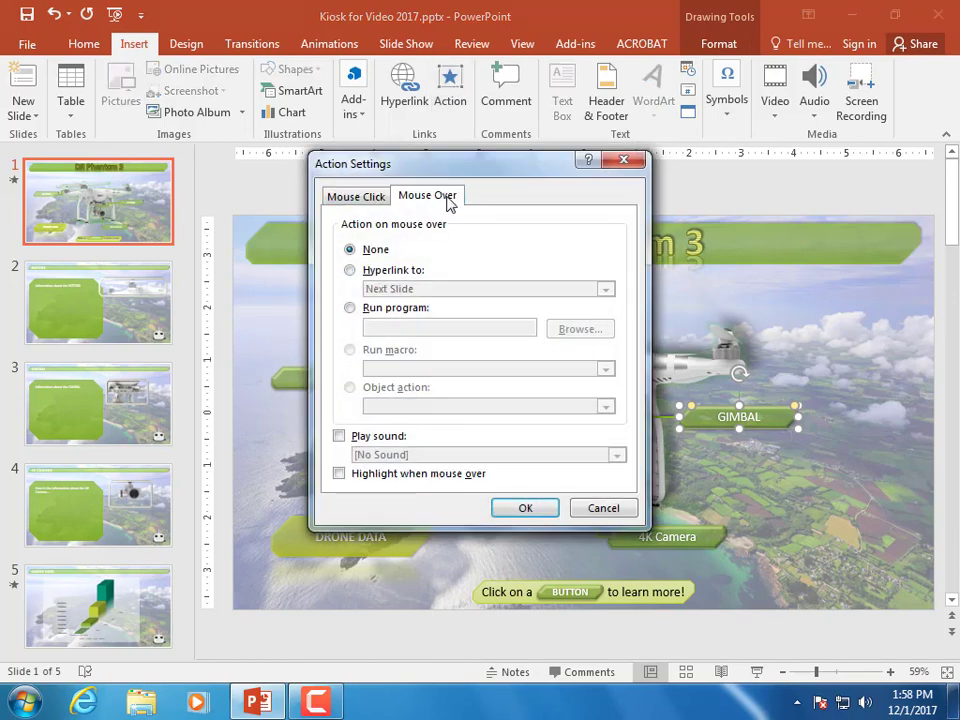
click(339, 436)
click(364, 454)
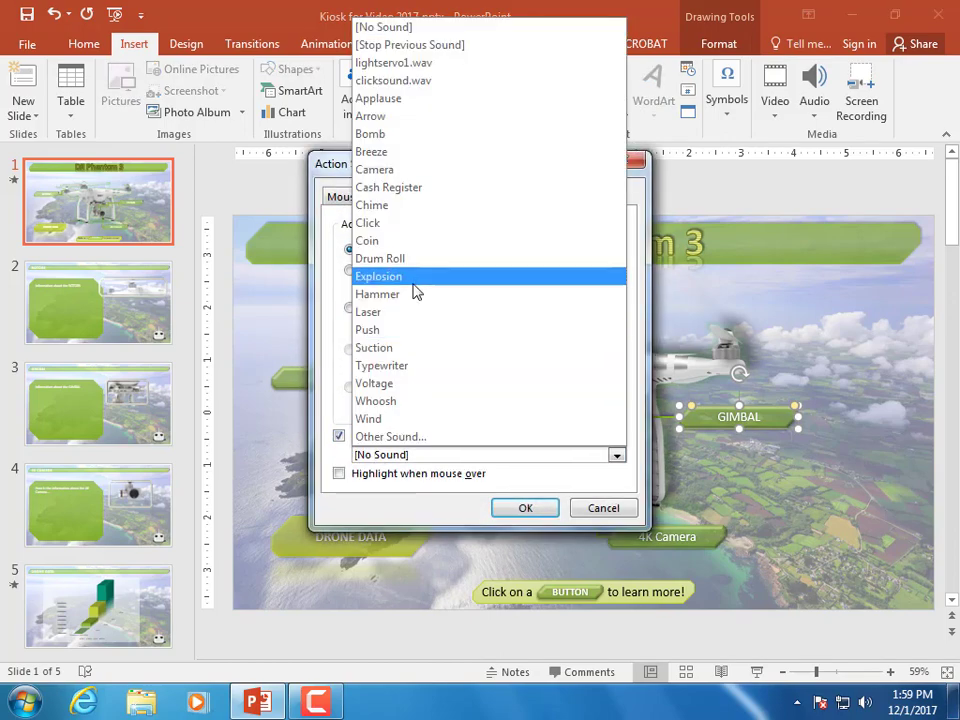
click(396, 63)
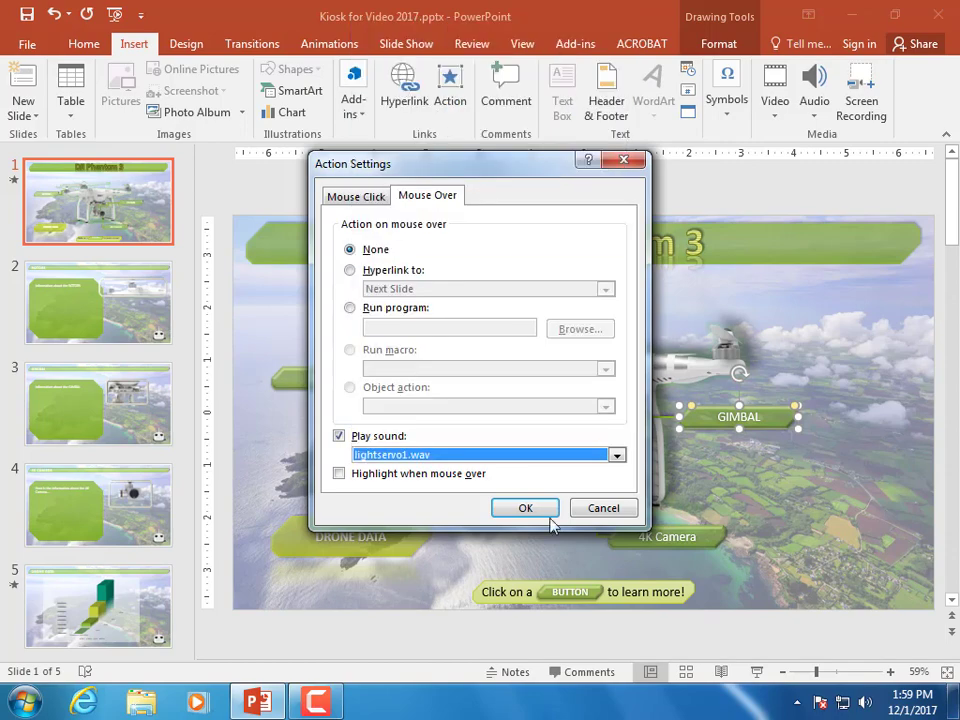
click(378, 198)
click(339, 437)
click(380, 454)
click(395, 77)
click(526, 508)
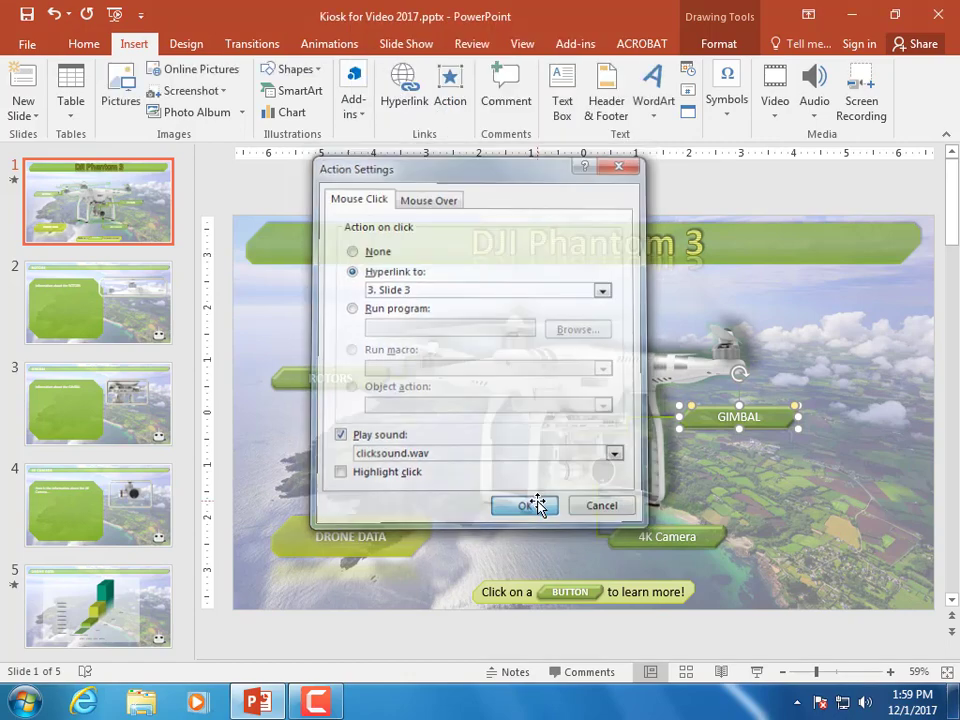
Change the ROTORS mouse-over sound to heavyservo1.wav, keeping its click sound.
click(368, 372)
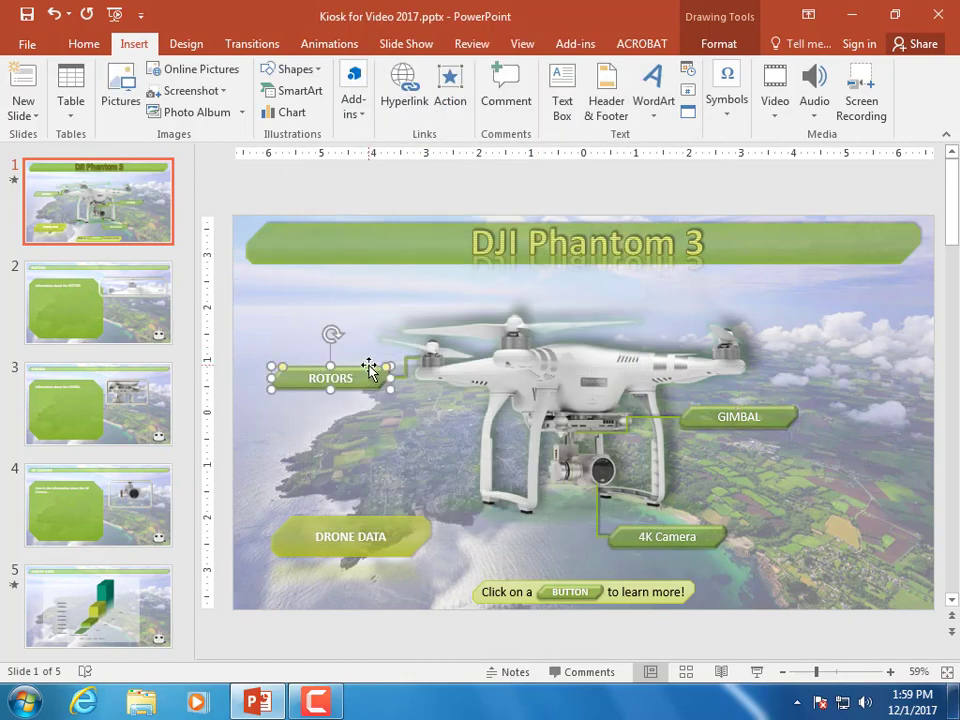
click(448, 88)
click(428, 197)
click(395, 455)
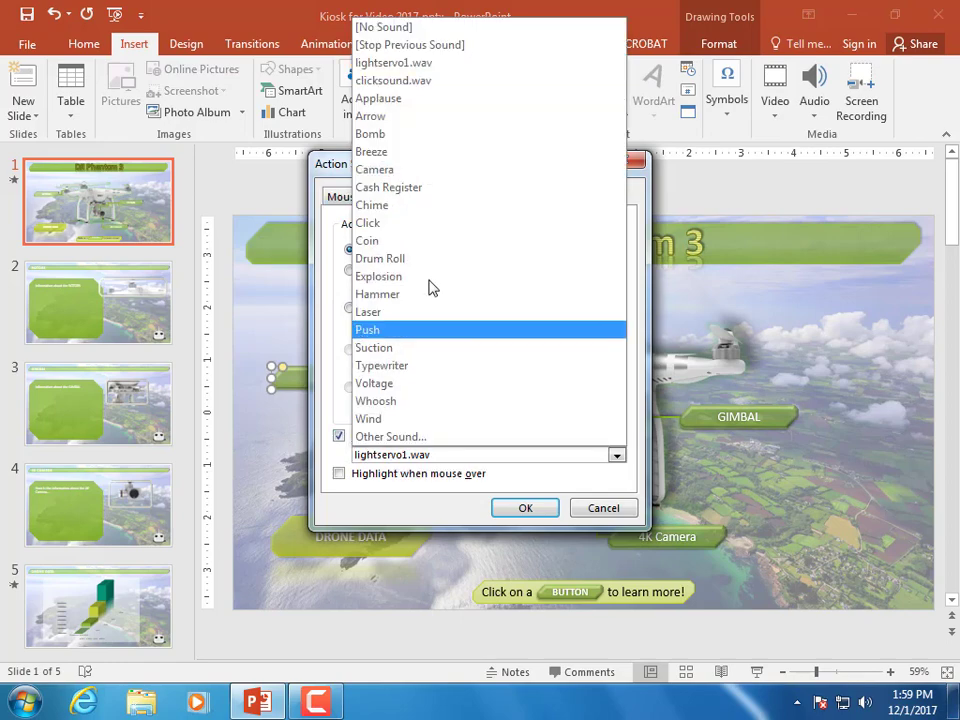
click(362, 436)
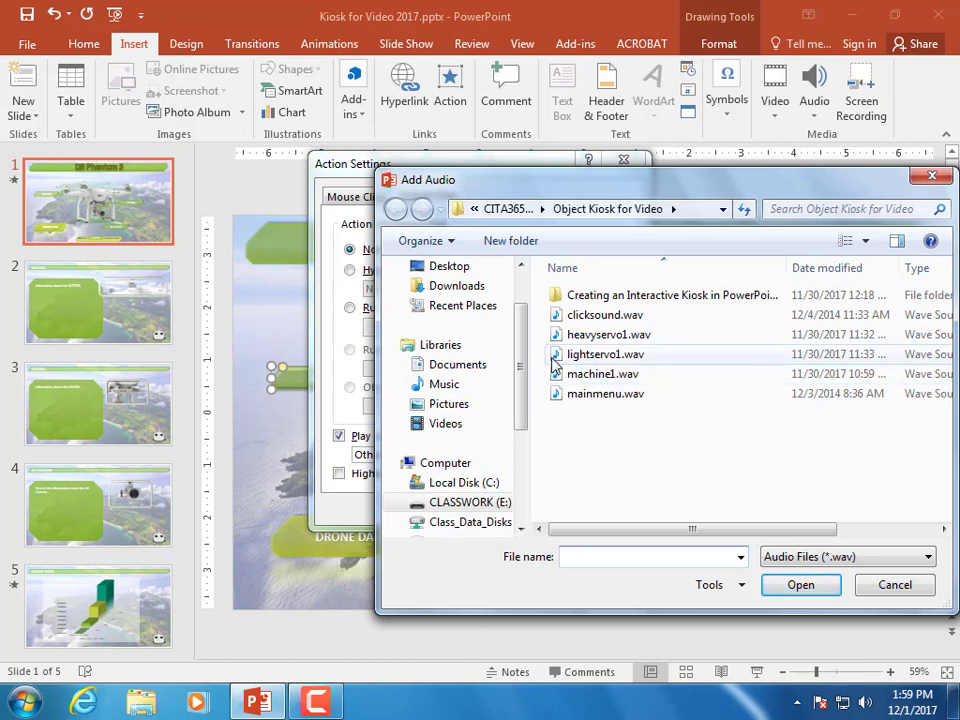
click(558, 338)
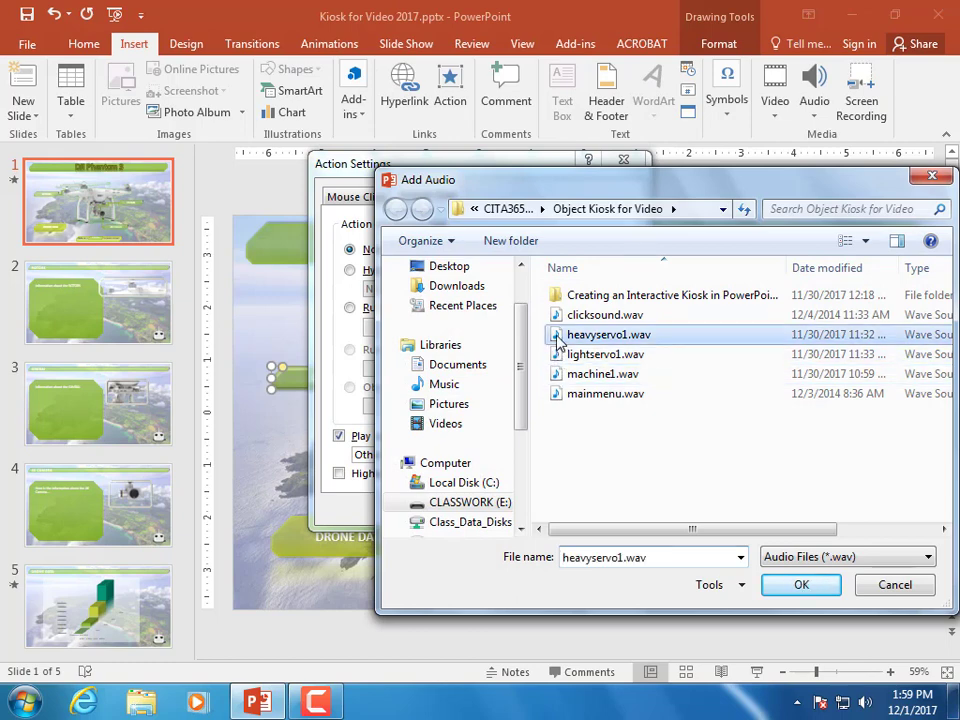
click(790, 586)
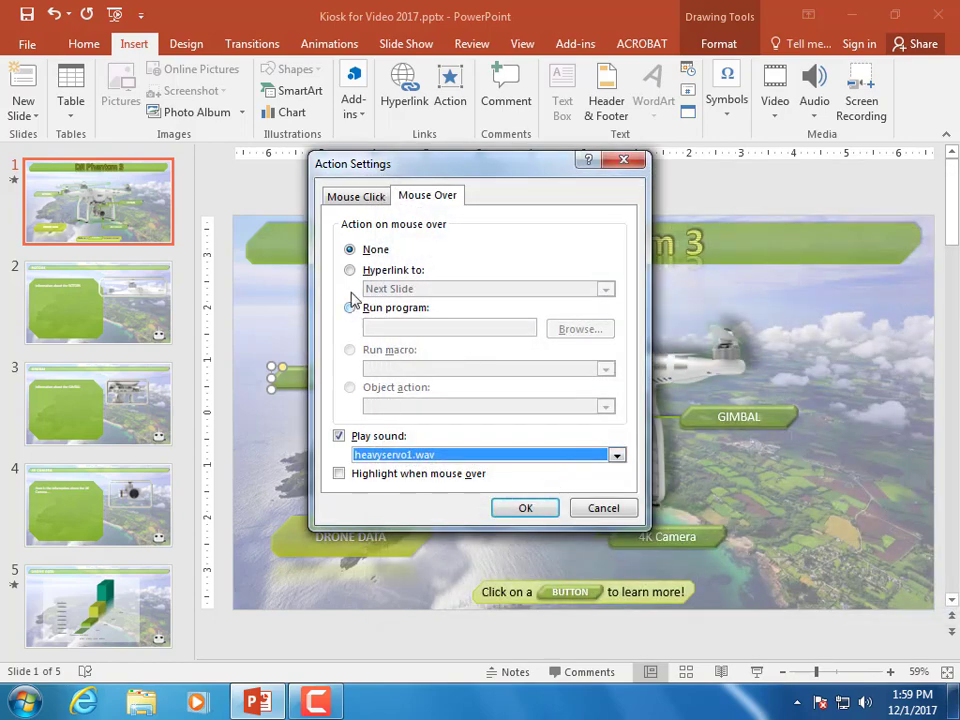
click(357, 197)
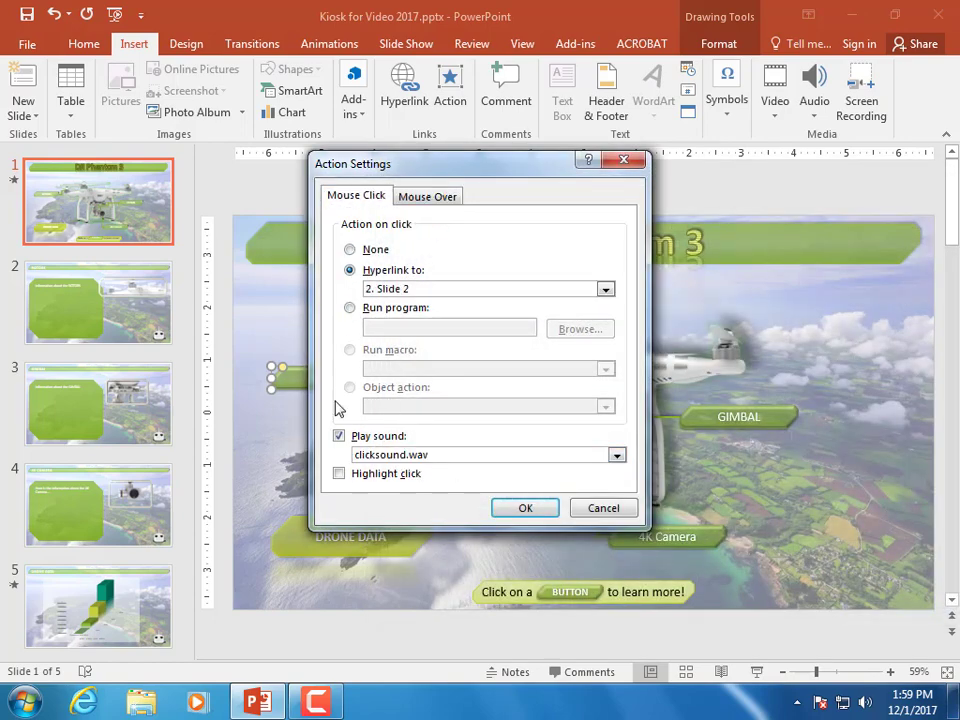
click(523, 508)
click(630, 531)
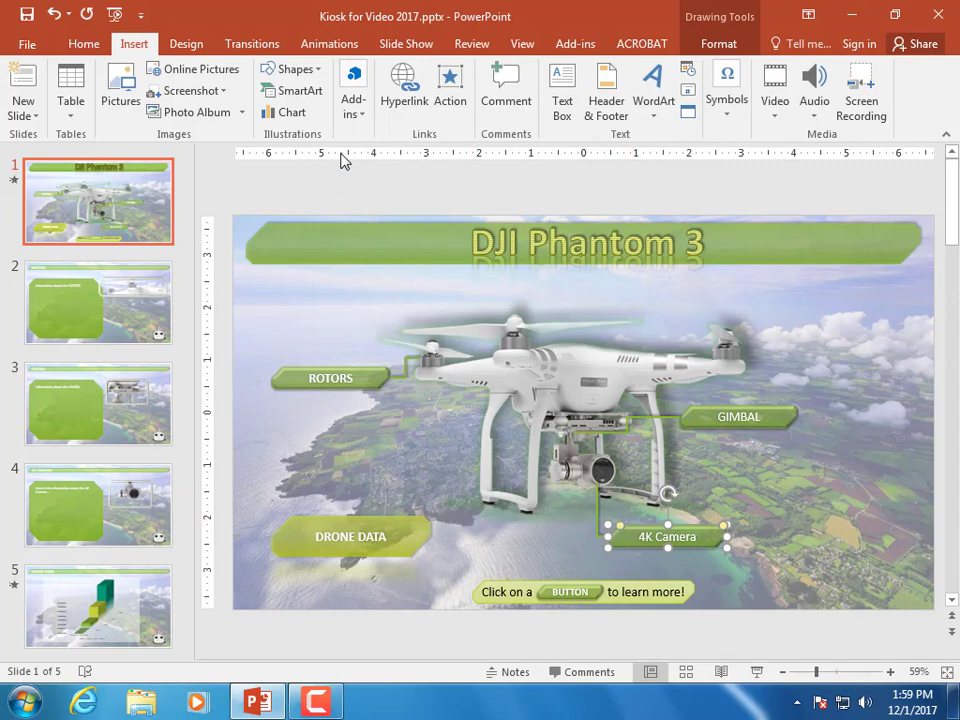
Give 4K Camera the Camera sound on hover and clicksound.wav on click.
click(450, 88)
click(422, 198)
click(350, 437)
click(380, 456)
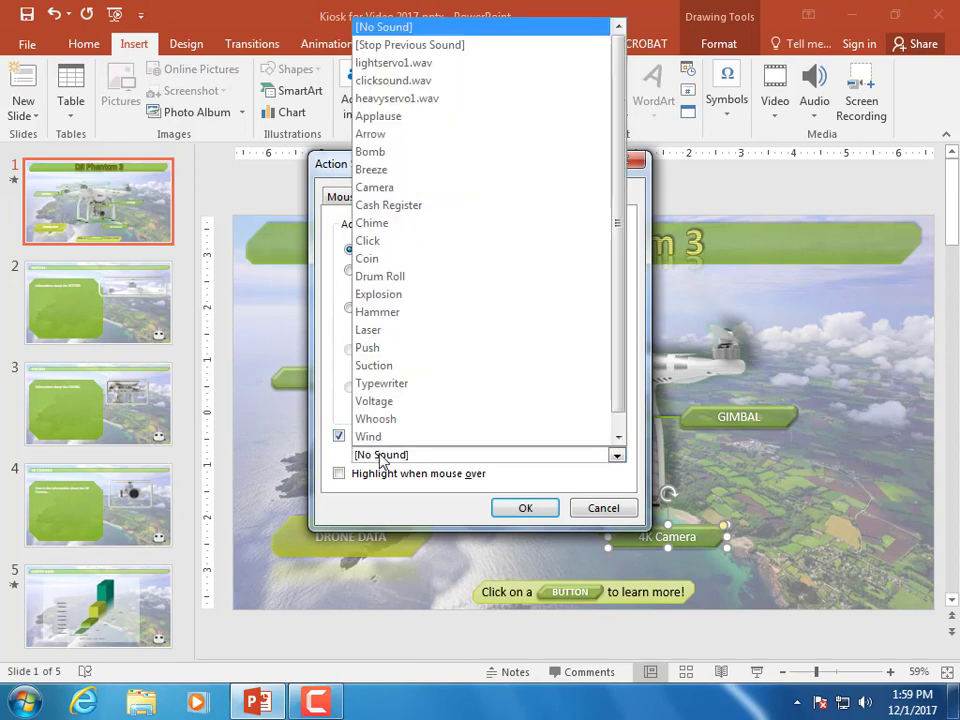
click(395, 188)
click(338, 200)
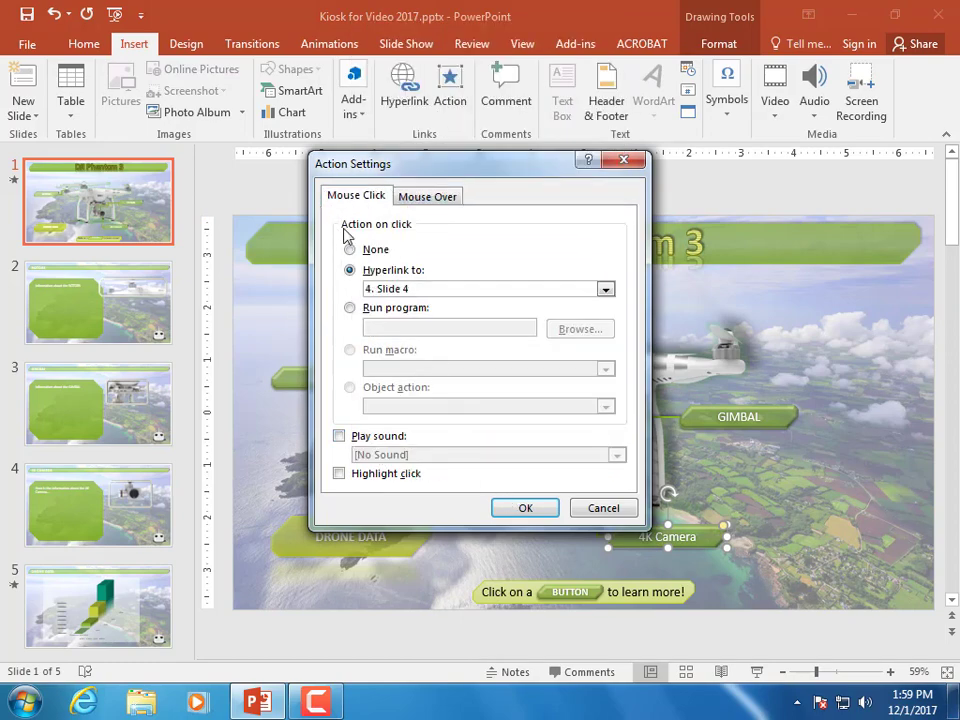
click(338, 436)
click(385, 455)
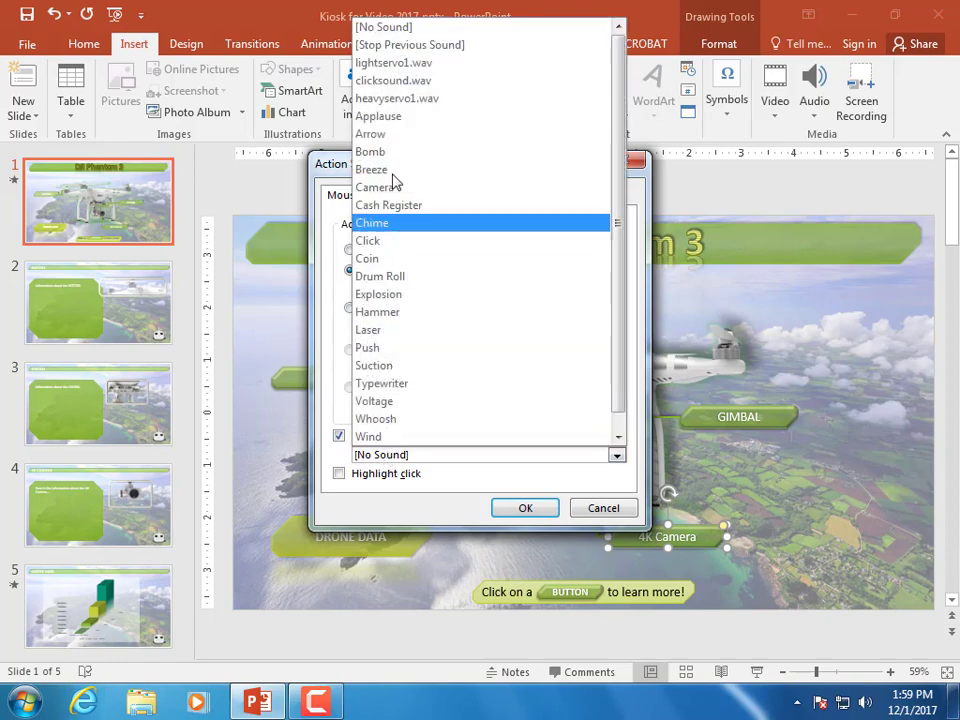
click(389, 82)
click(521, 508)
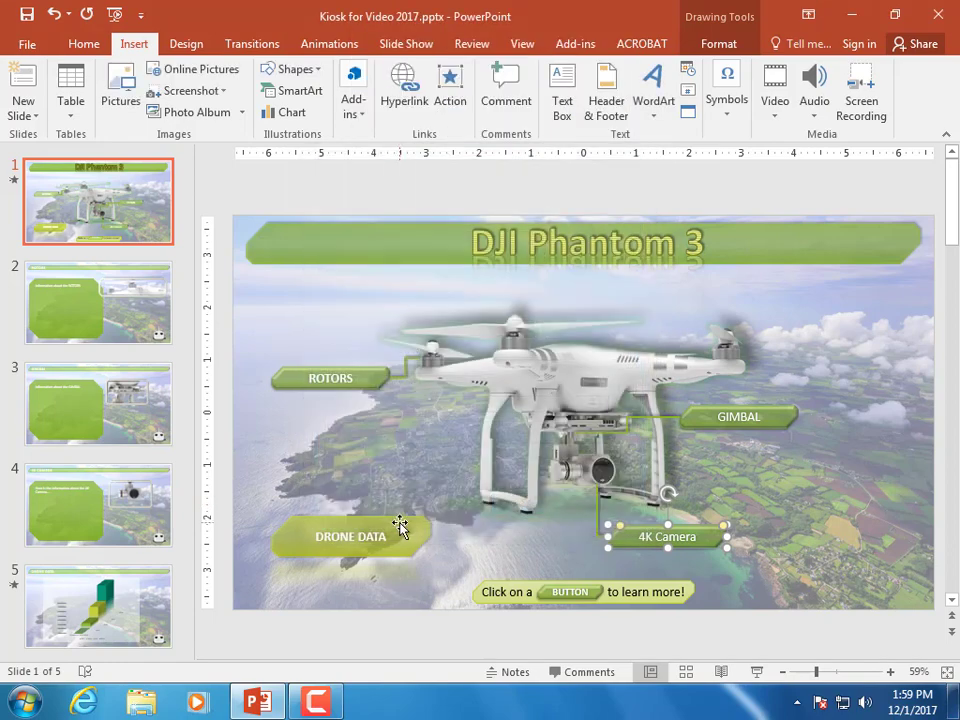
Give DRONE DATA the Cash Register sound on hover and clicksound.wav on click.
click(399, 523)
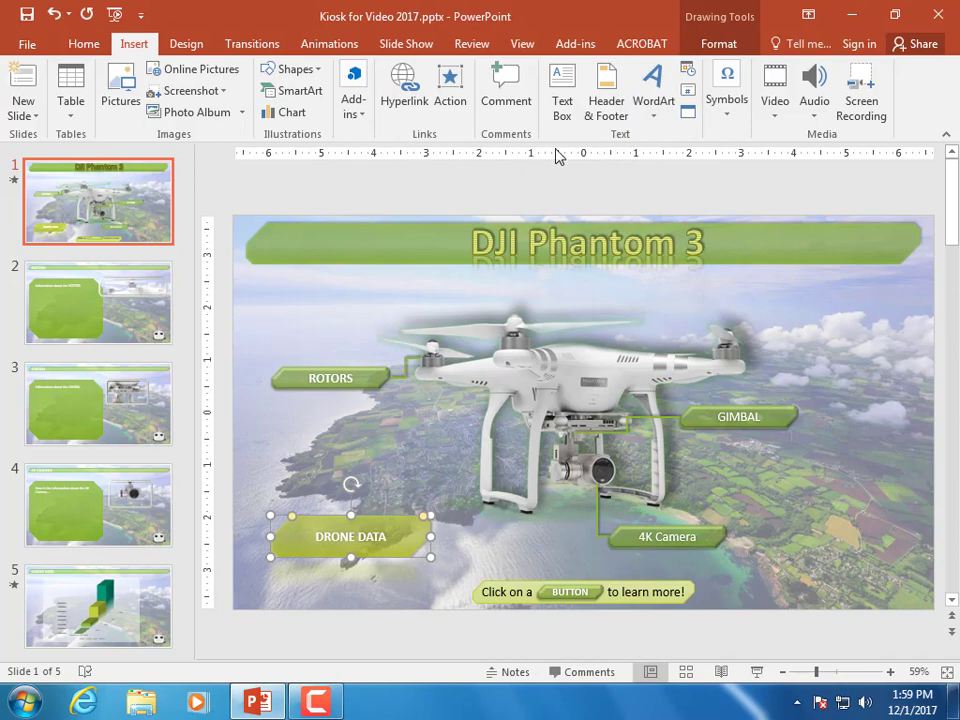
click(448, 88)
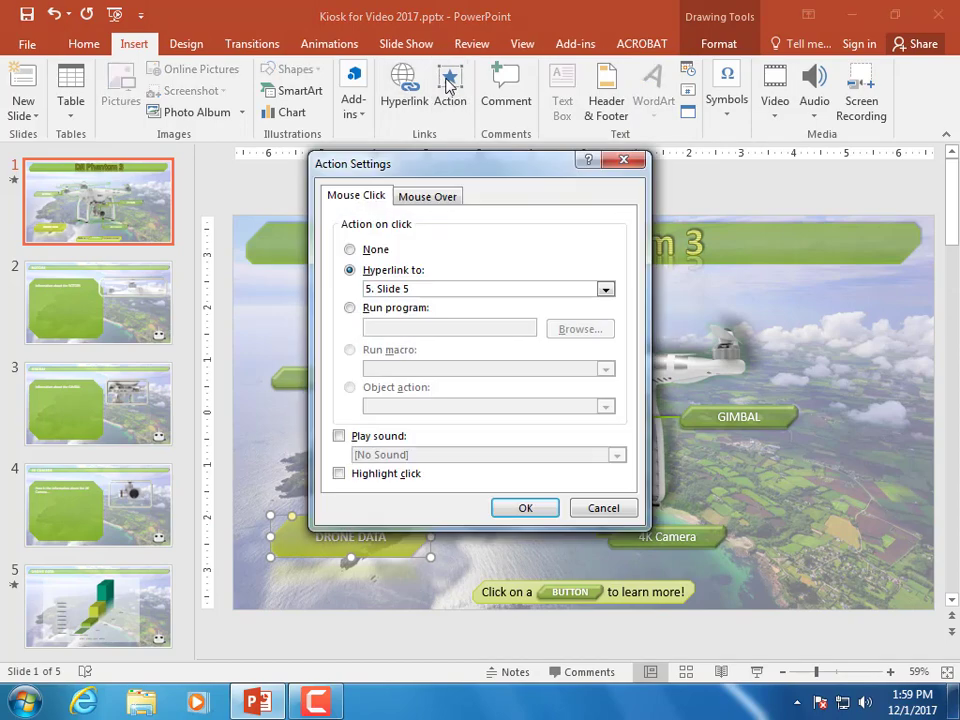
click(424, 195)
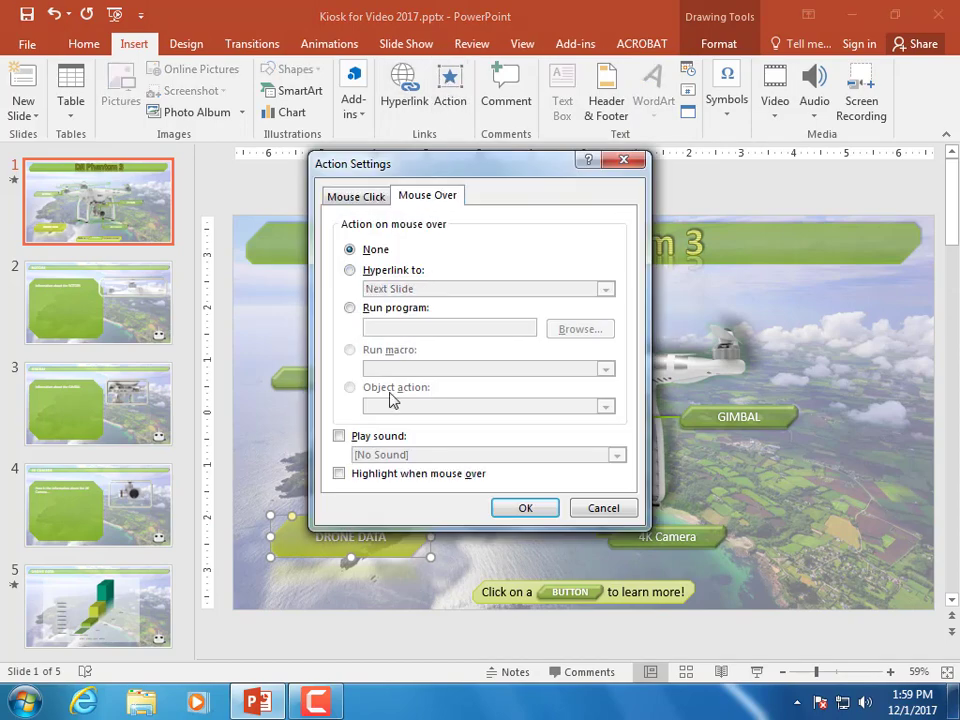
click(340, 437)
click(368, 456)
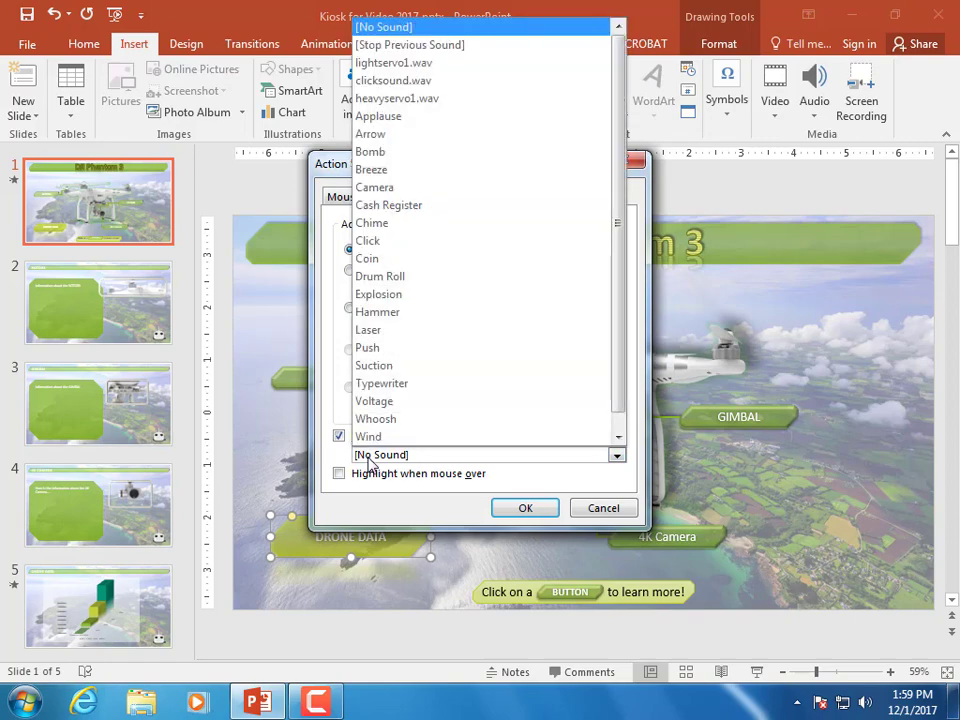
click(408, 206)
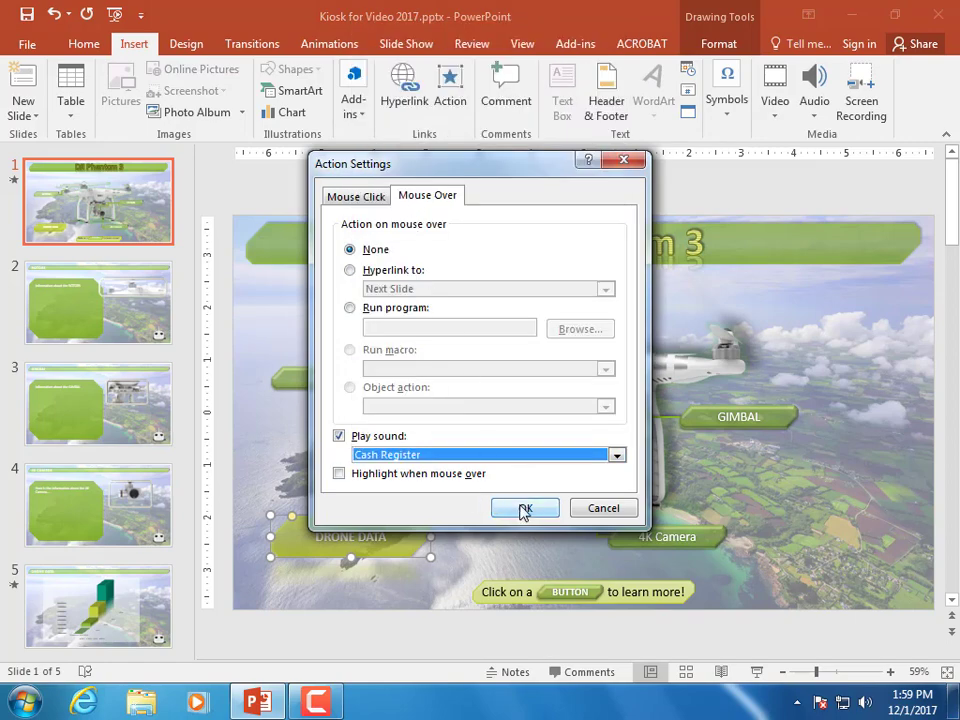
click(356, 196)
click(340, 437)
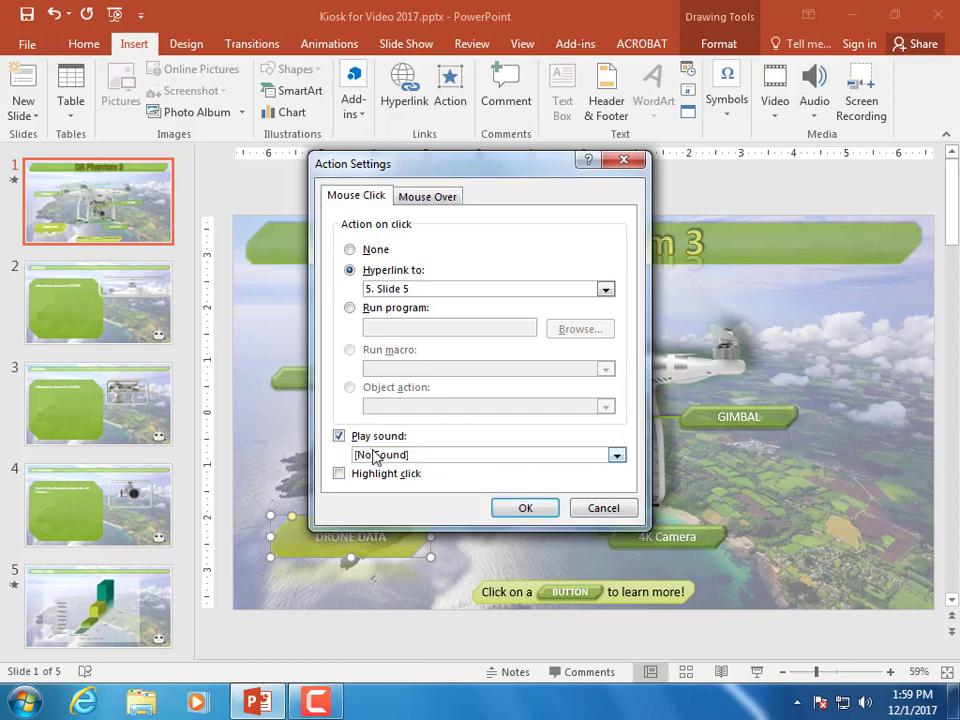
click(366, 454)
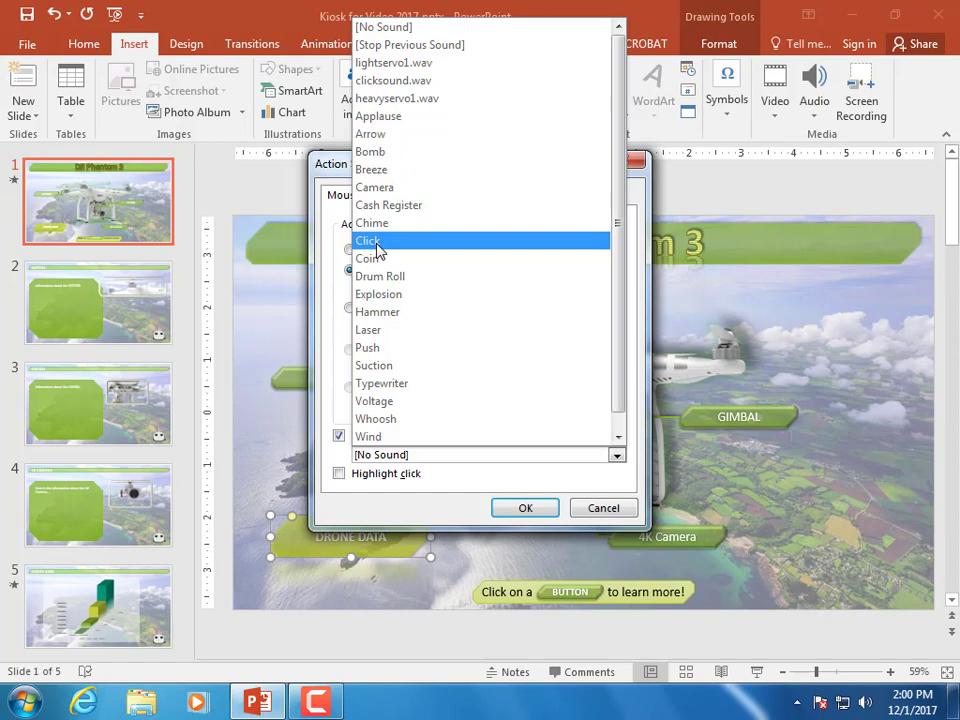
click(395, 82)
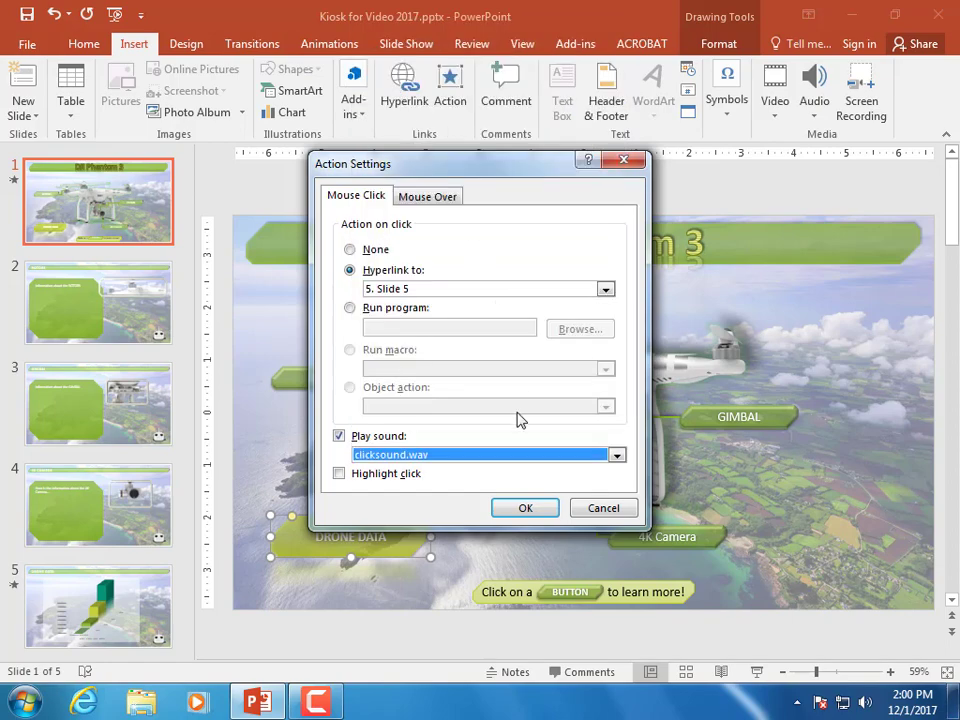
click(524, 509)
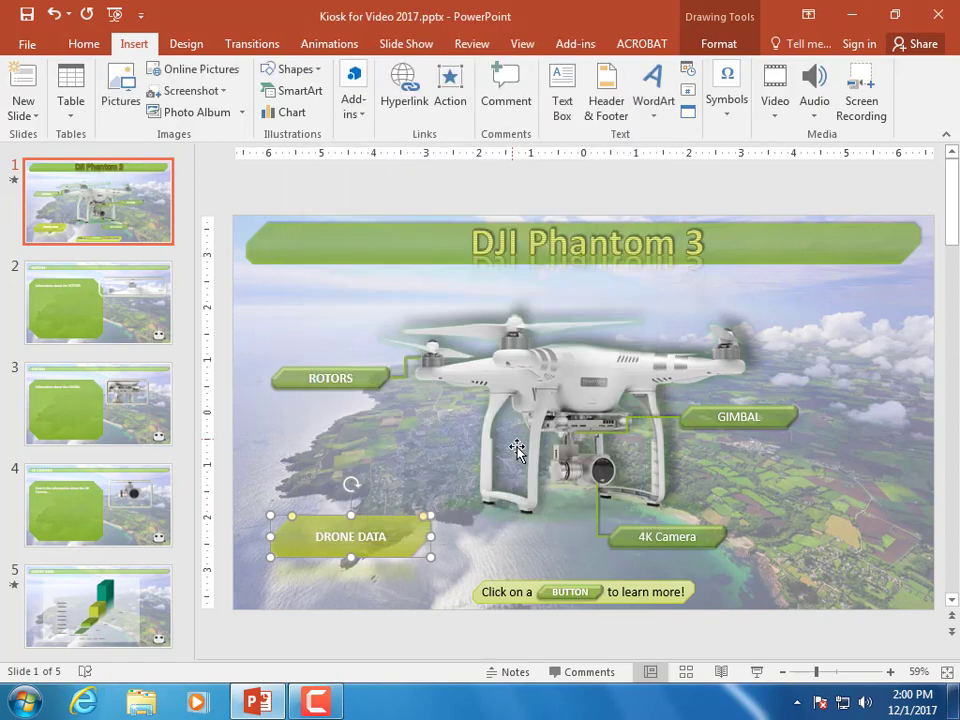